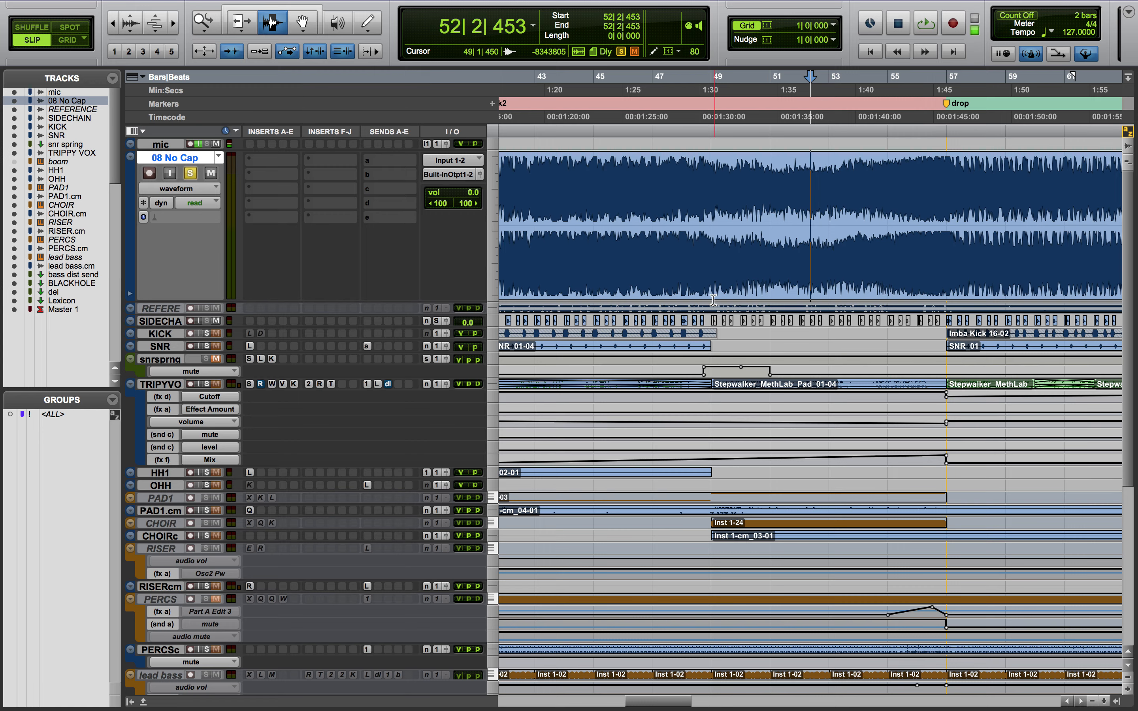
- Play the soloed 08 No Cap track from bar 52 through into the drop section and stop playback
key(space)
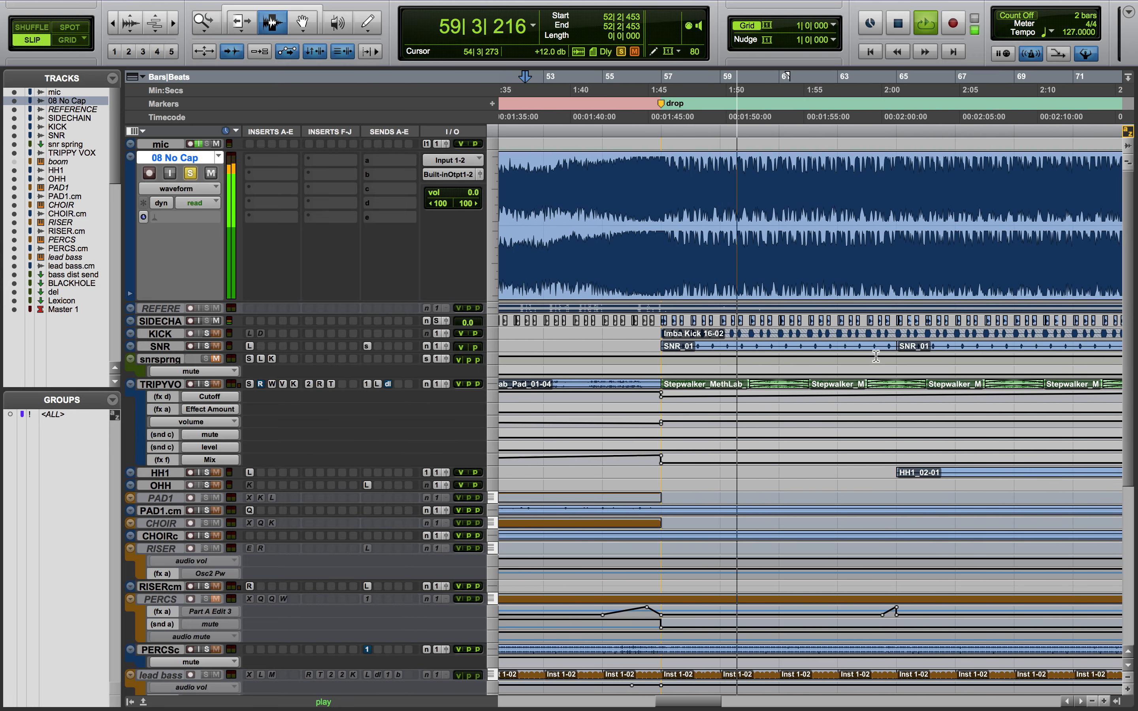
key(space)
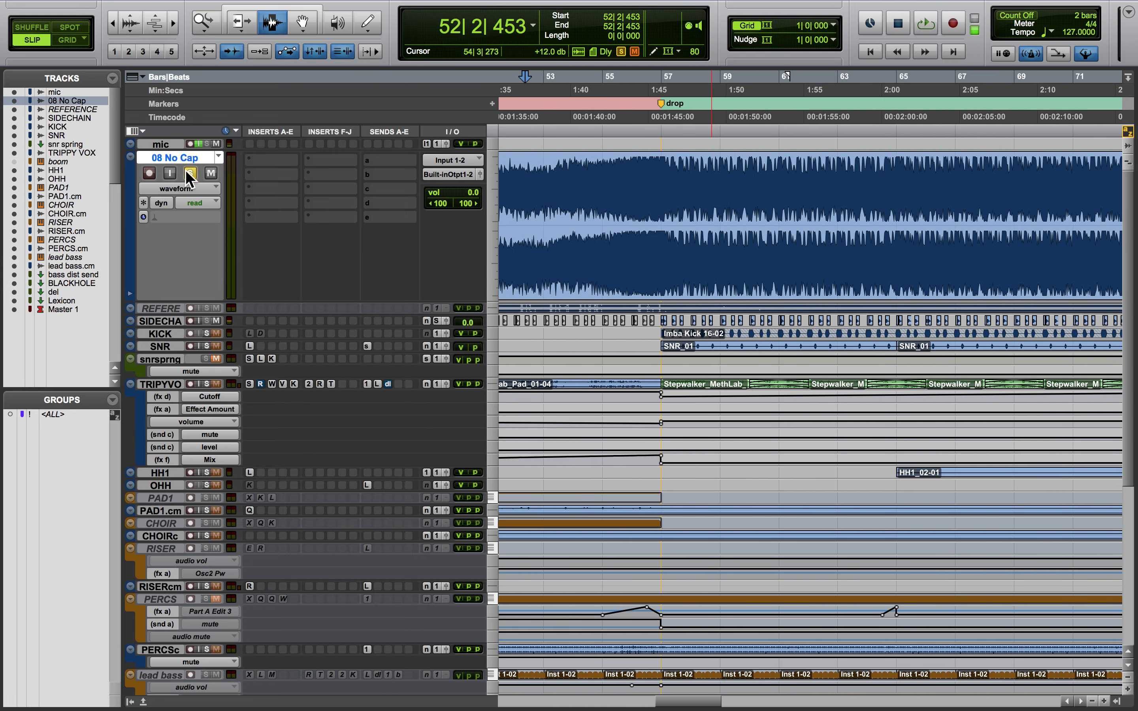
- Unsolo the 08 No Cap track, and hide it and make it inactive
click(189, 173)
right_click(188, 157)
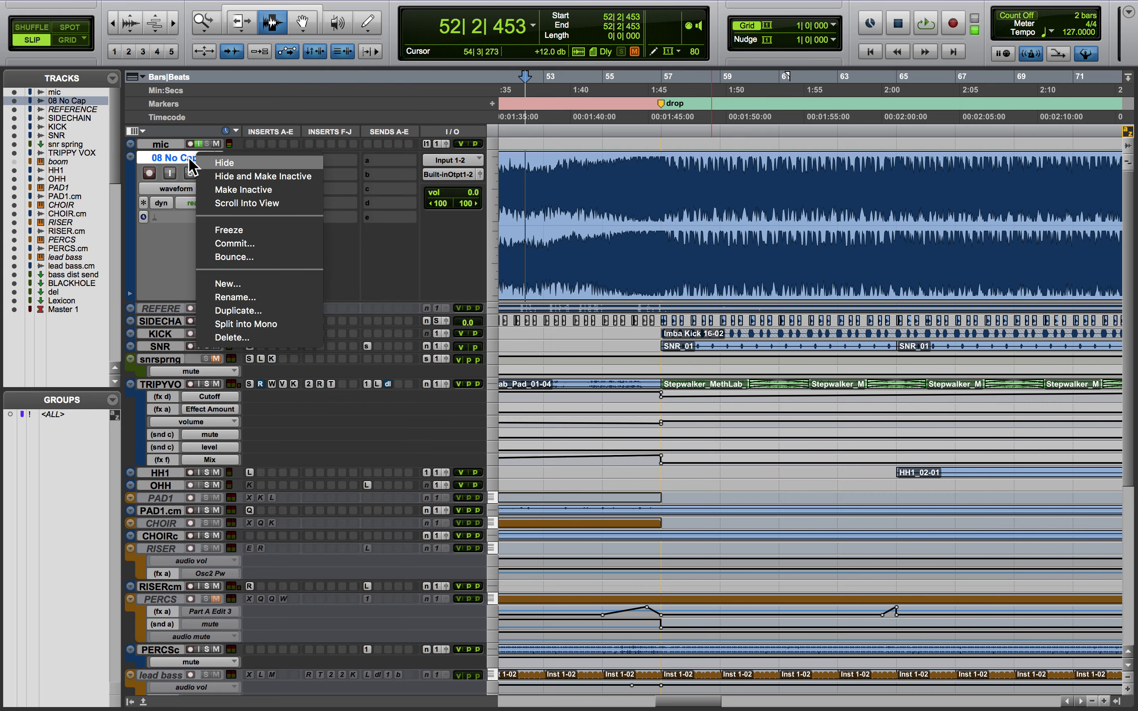
click(213, 175)
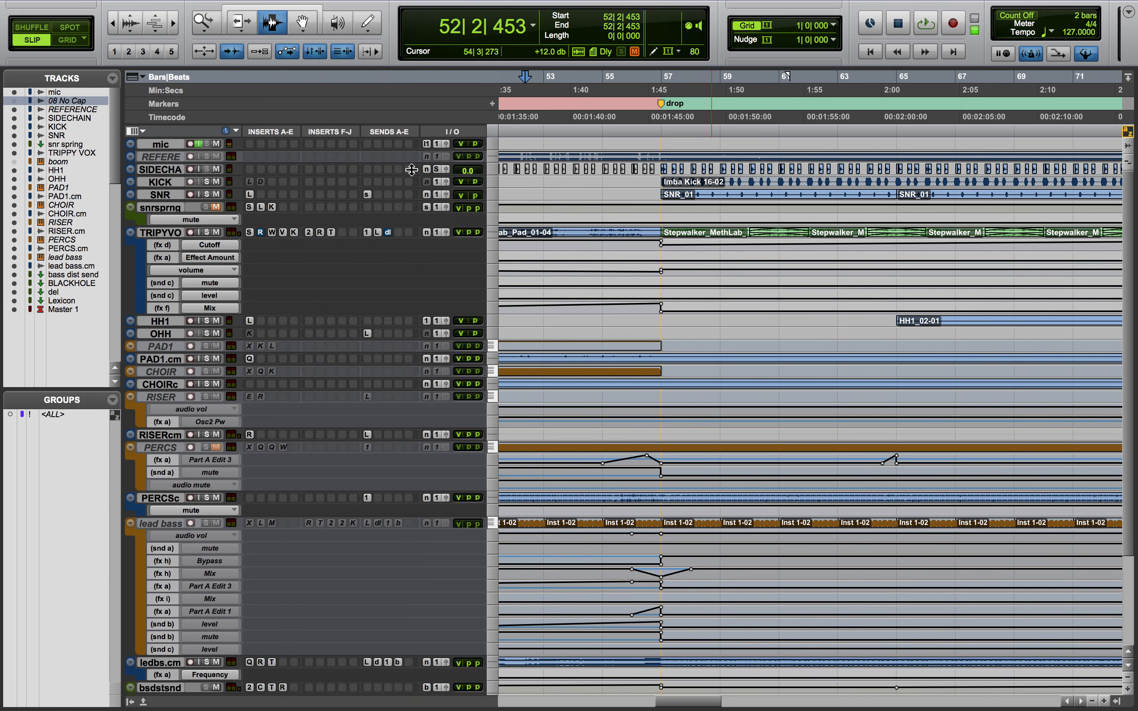
- Set the REFERENCE track's height to jumbo and select its entire 13 Wake Up-01 clip
click(492, 157)
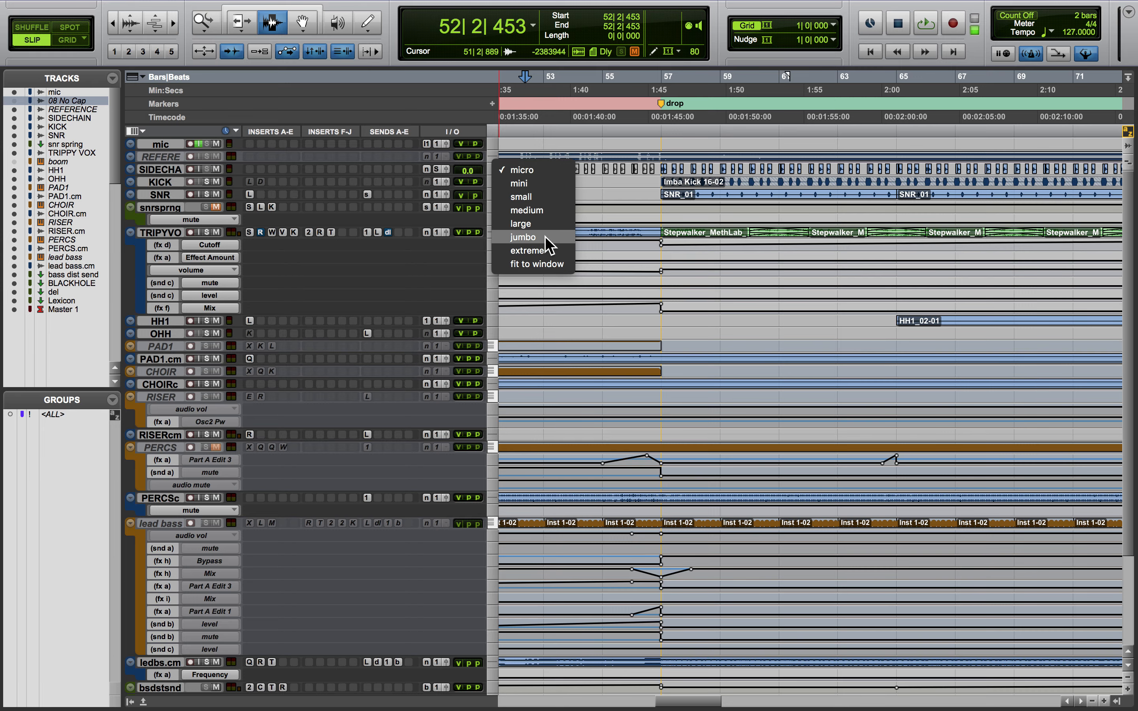
click(546, 235)
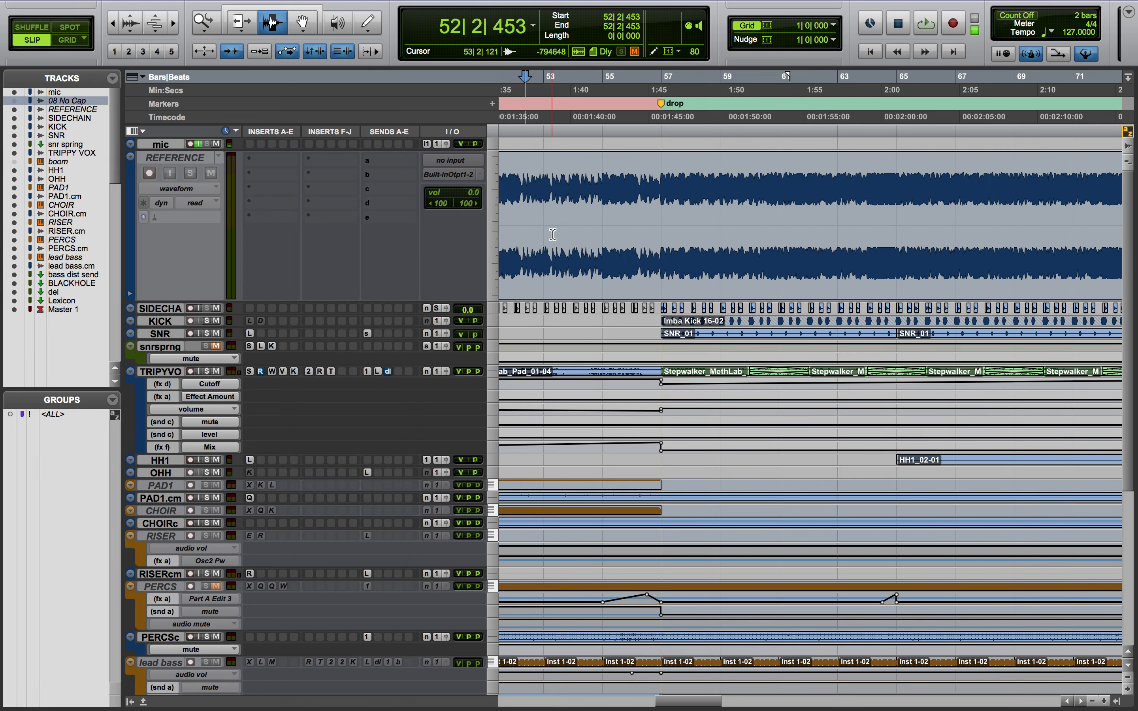
click(584, 240)
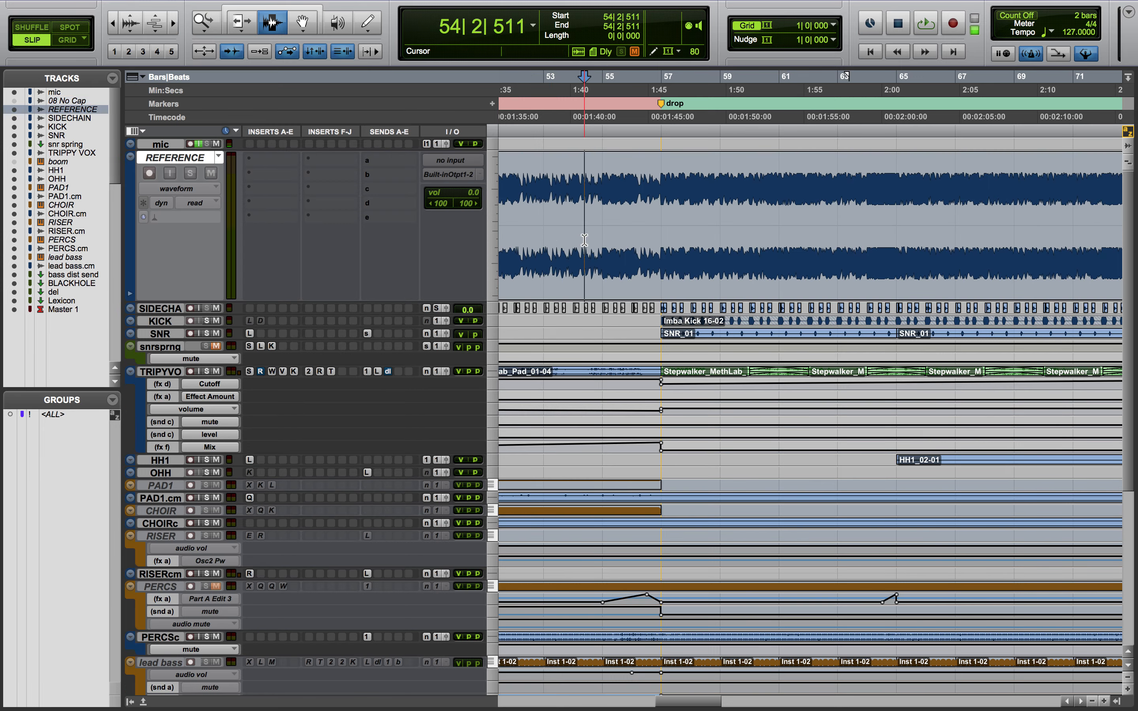
key(alt+a)
double_click(584, 239)
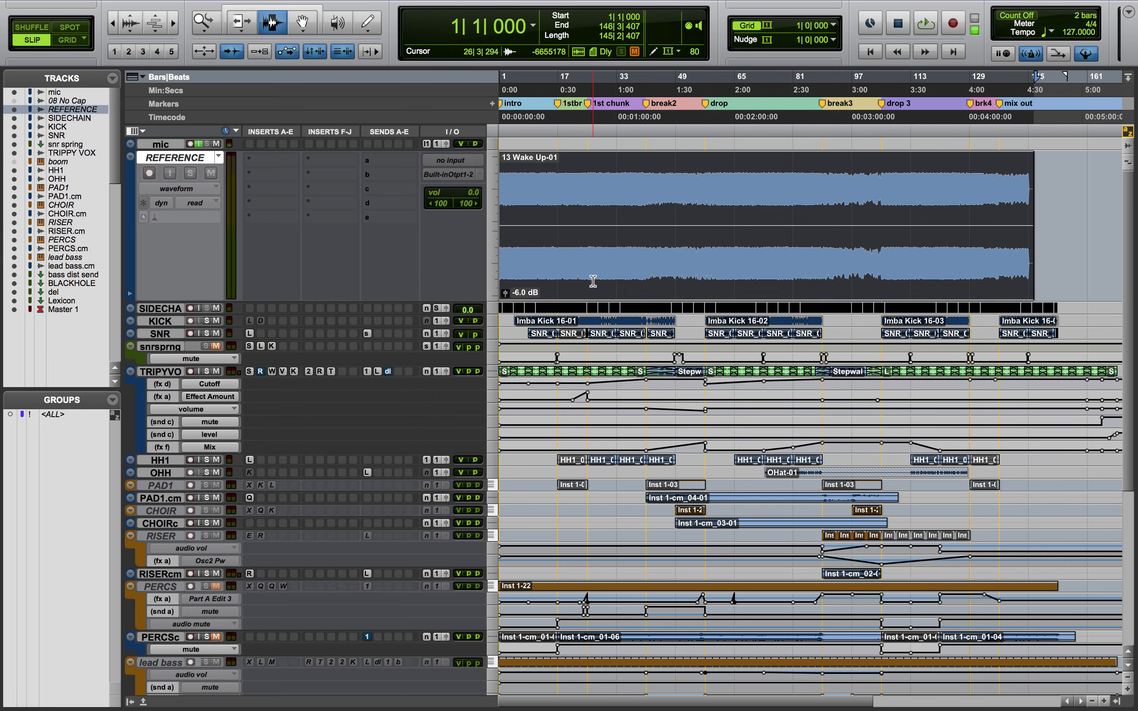
key(super+bracketright)
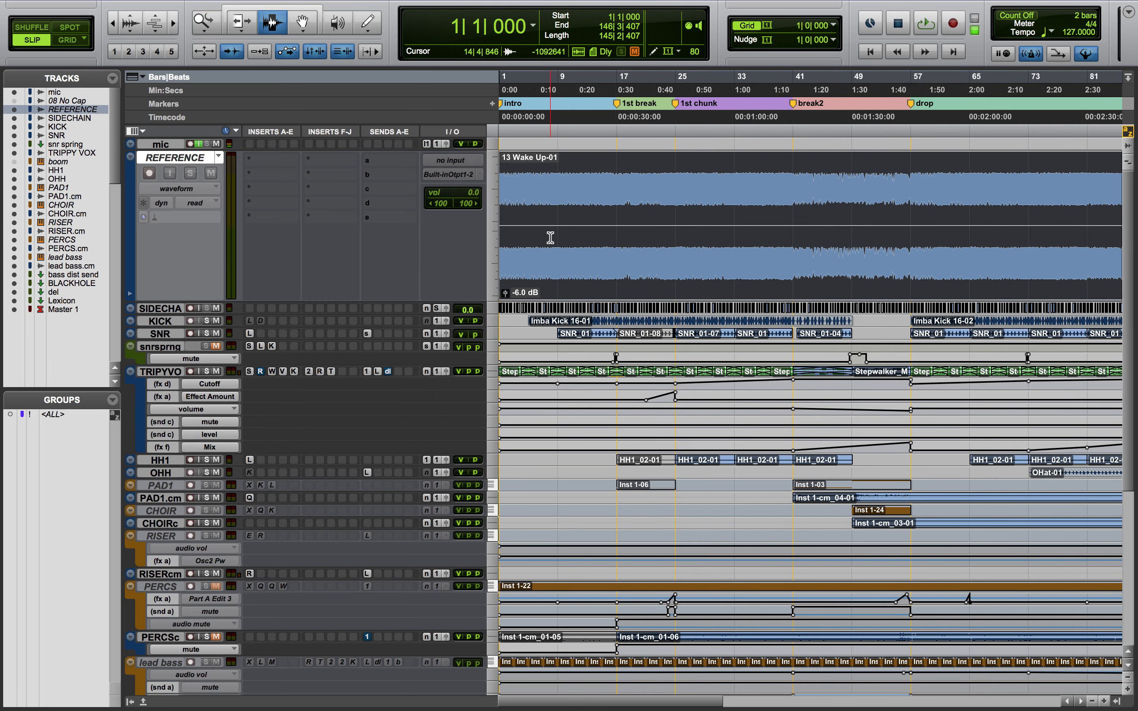
- Examine the REFERENCE waveform across the arrangement, highlighting the break2 section and comparing it with break3 and the drops
scroll(550, 237, right, 5)
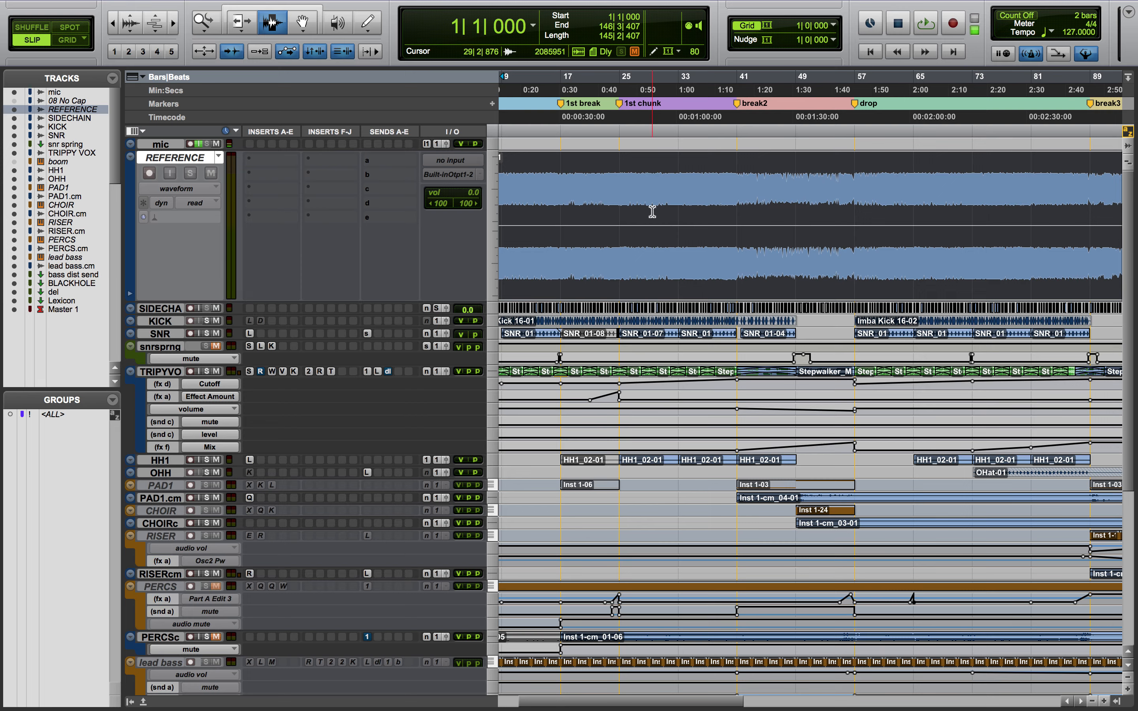
drag(736, 245, 851, 247)
scroll(851, 247, right, 15)
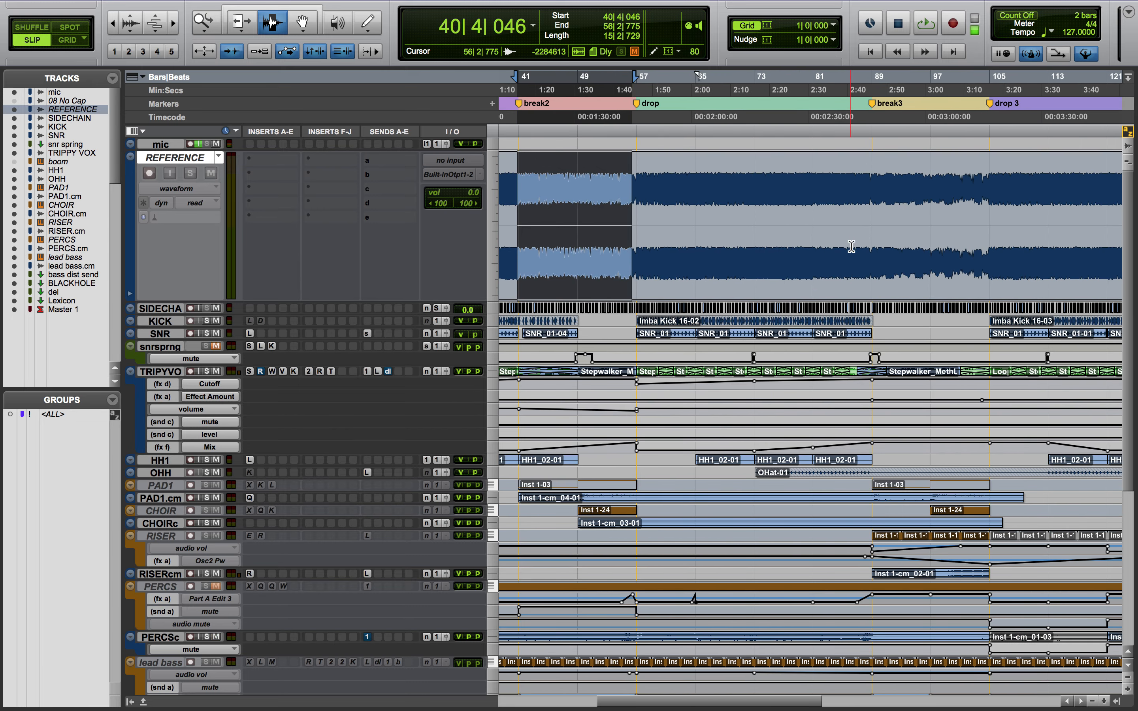
scroll(851, 247, right, 15)
scroll(779, 268, left, 16)
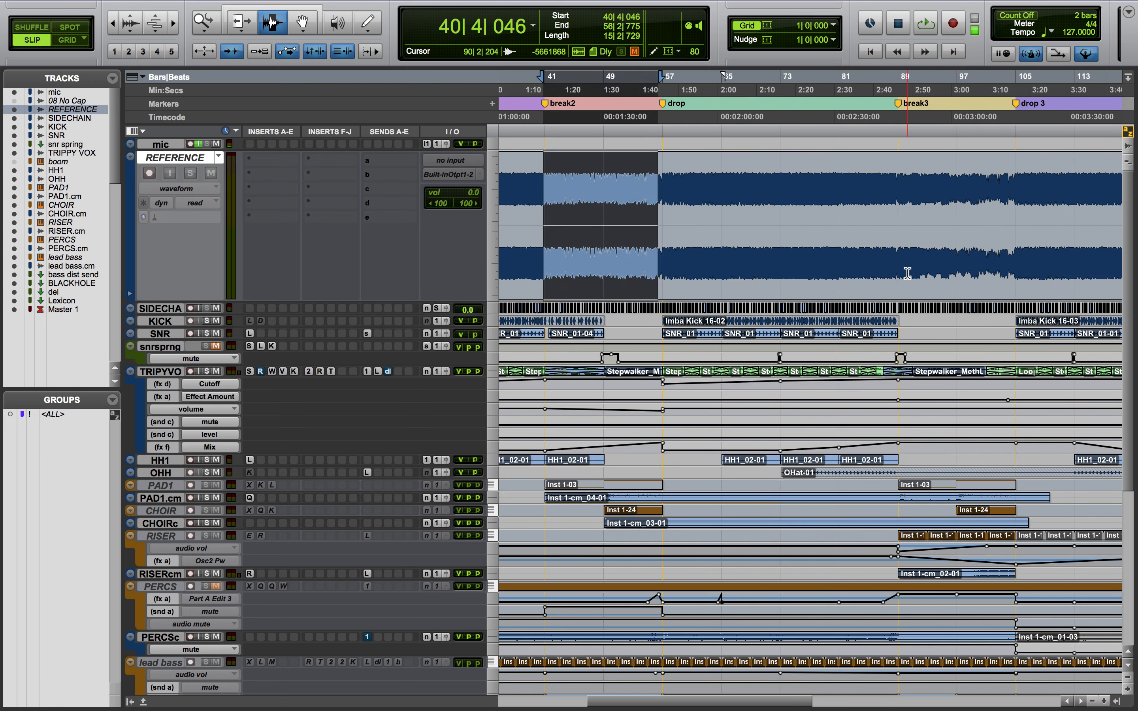
scroll(907, 273, left, 17)
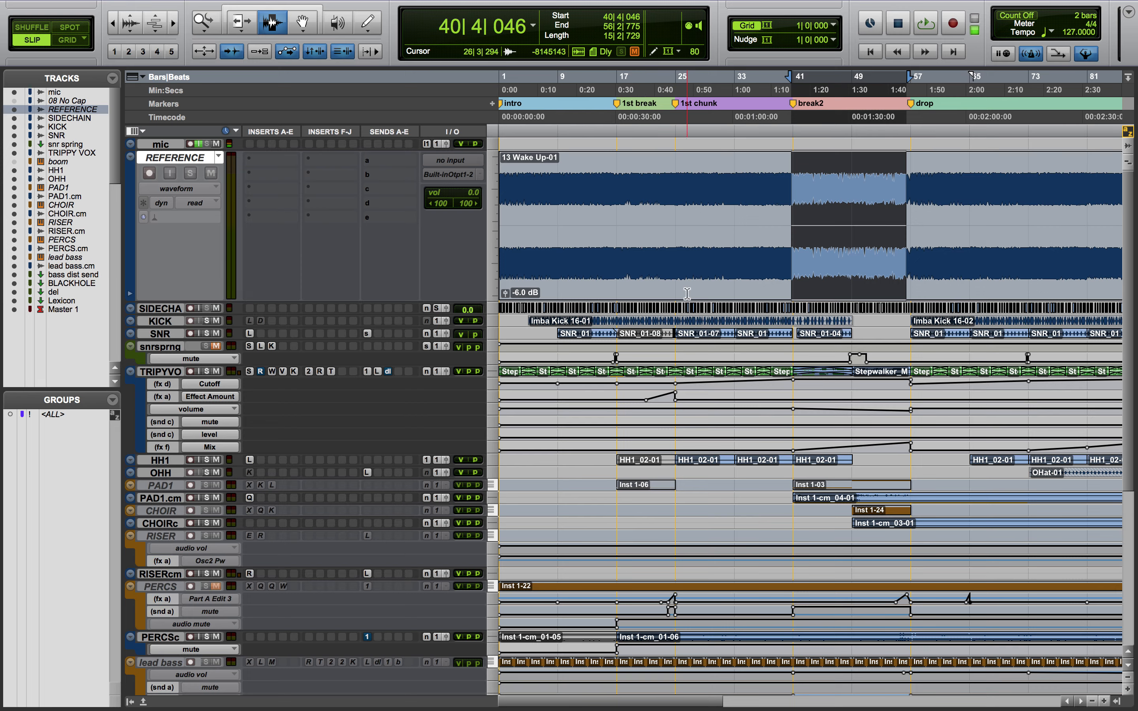
- Place the edit cursor in the 1st break around bar 18 and solo the KICK and SNR tracks
click(631, 272)
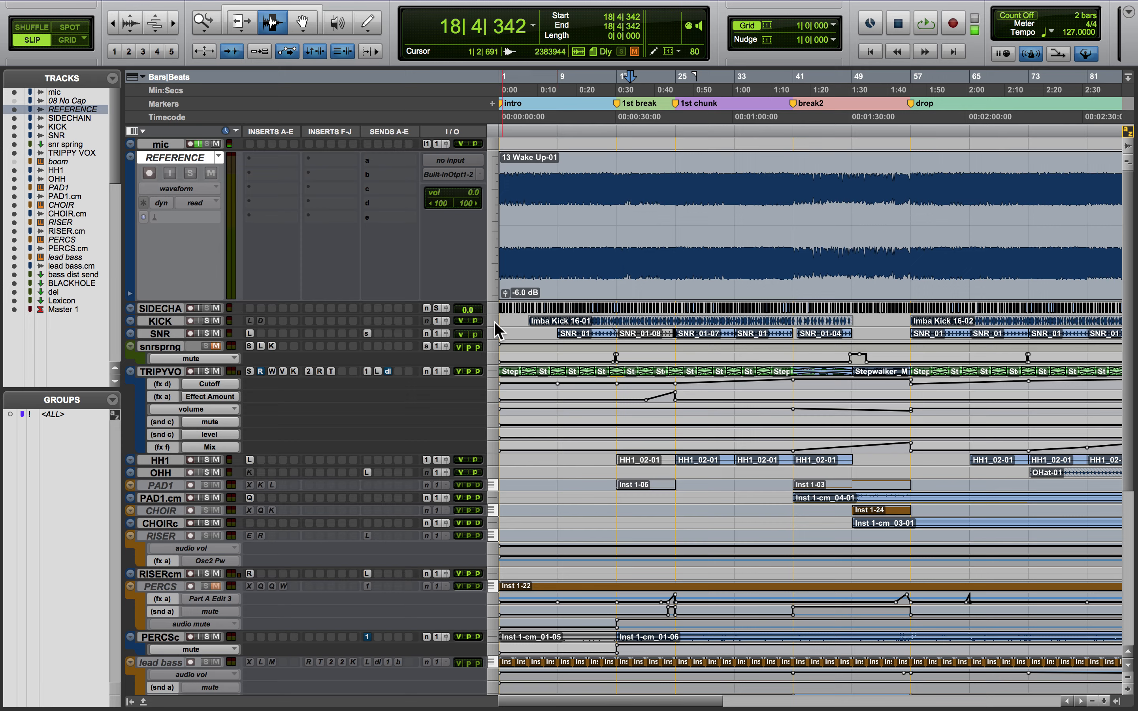
click(206, 321)
click(206, 333)
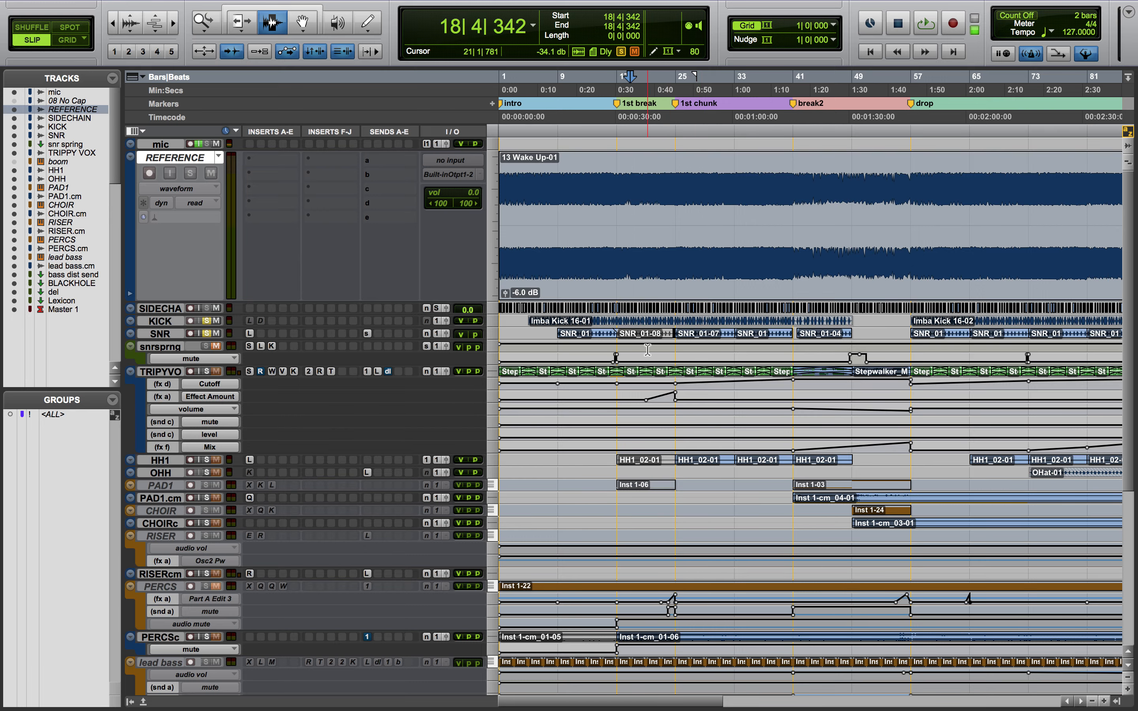
- Reduce the REFERENCE track to micro height and enlarge the KICK and SNR tracks to medium height
key(ctrl+Down)
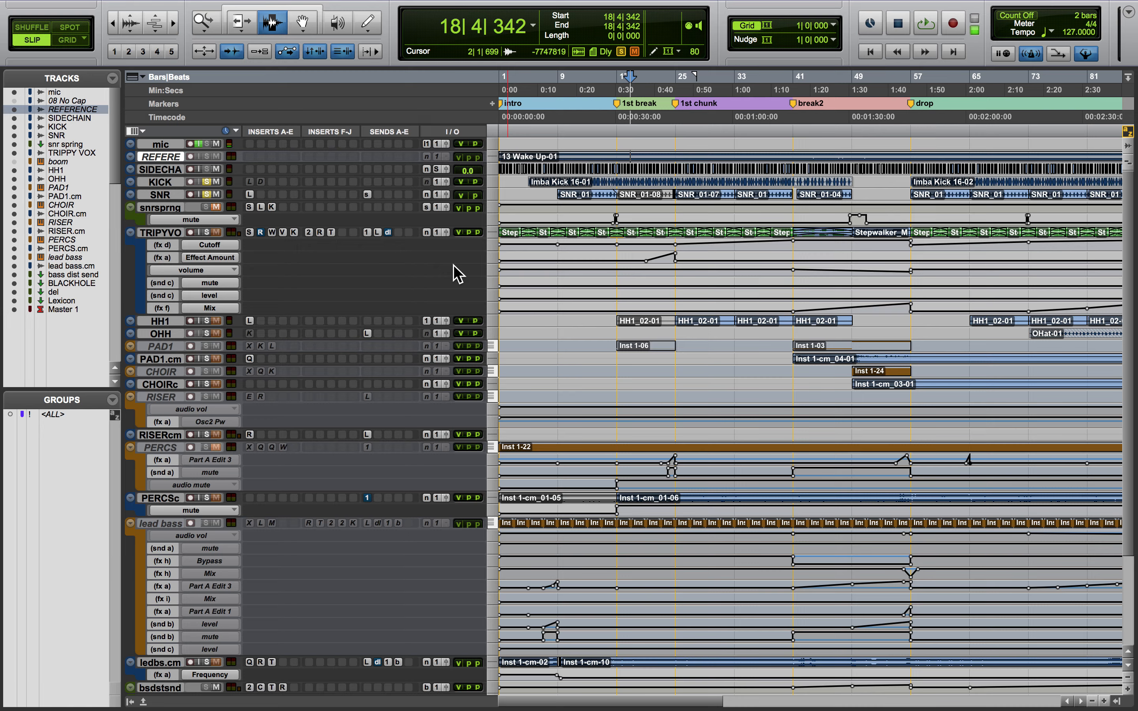
click(492, 194)
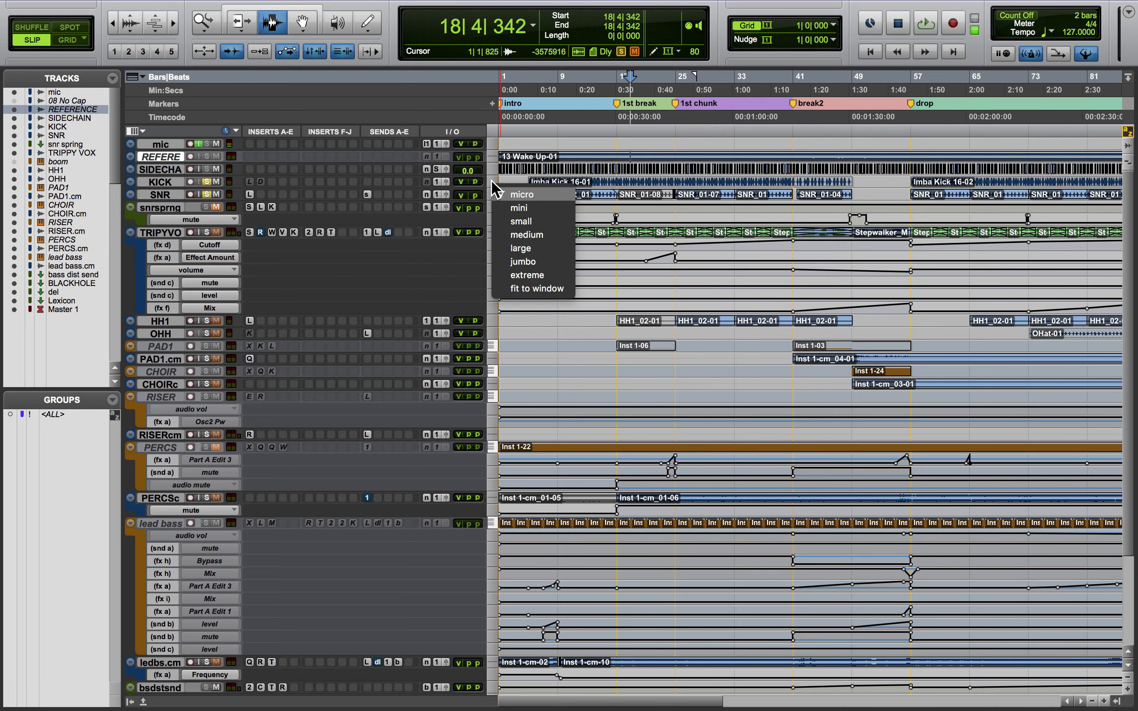
click(514, 234)
click(493, 258)
click(510, 310)
- Play the soloed drums from the 1st chunk, adding HH1 and OHH to the solo, and stop playback
key(space)
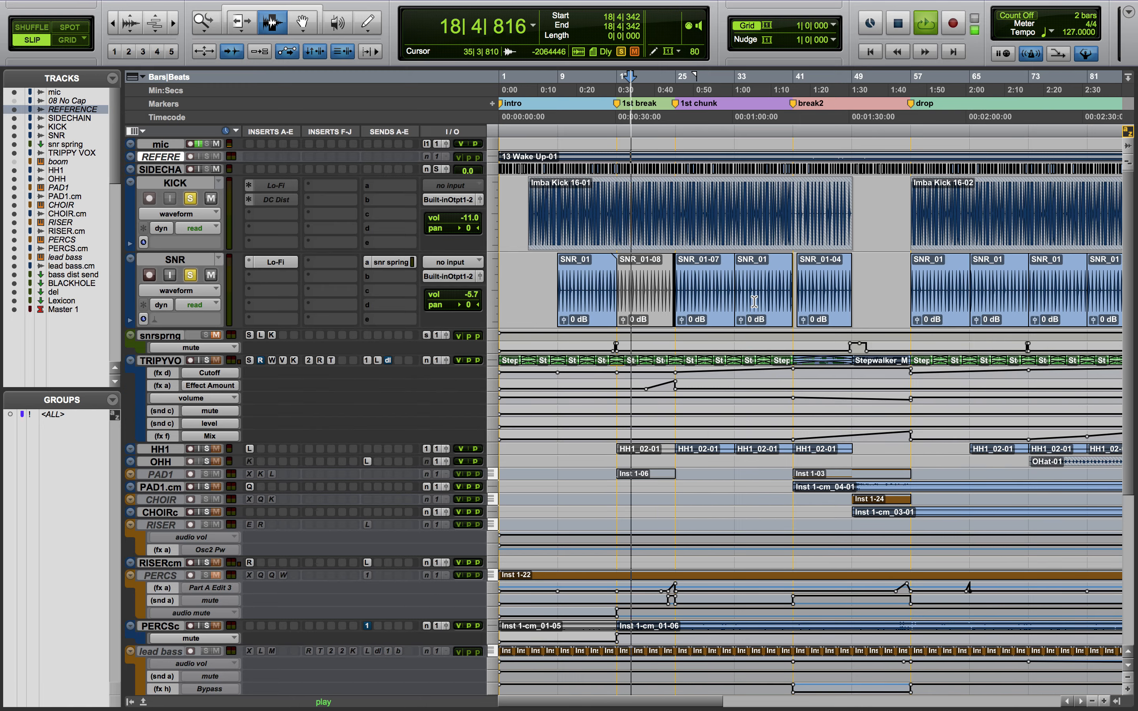
click(688, 269)
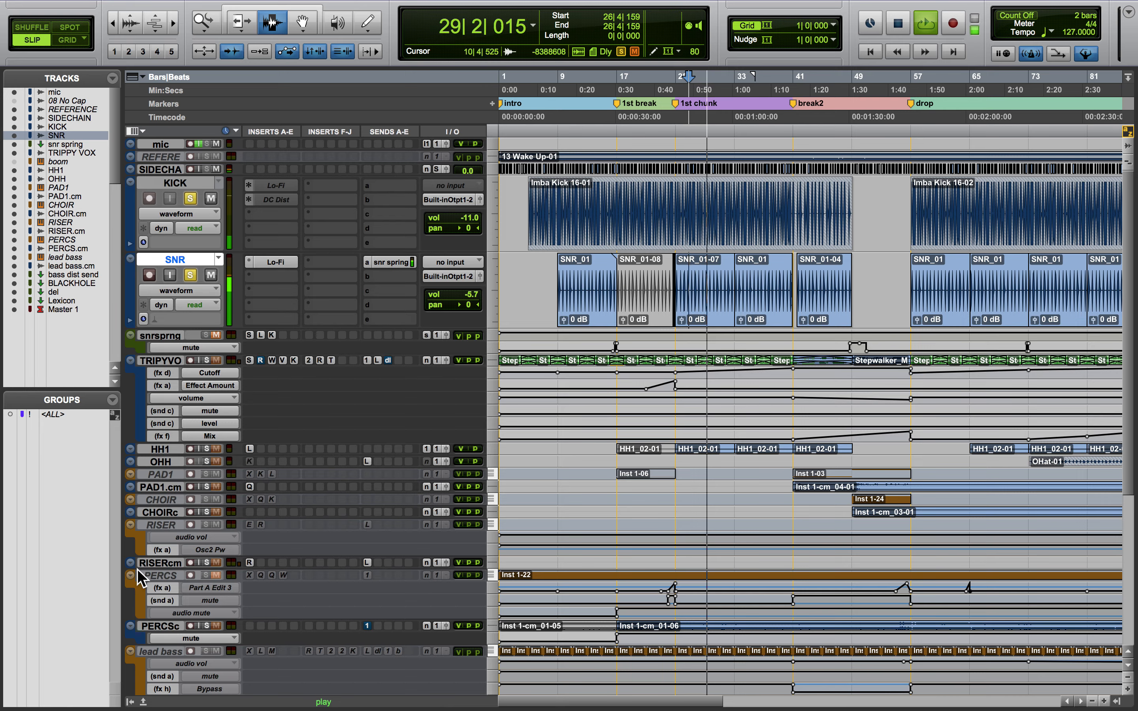
click(207, 450)
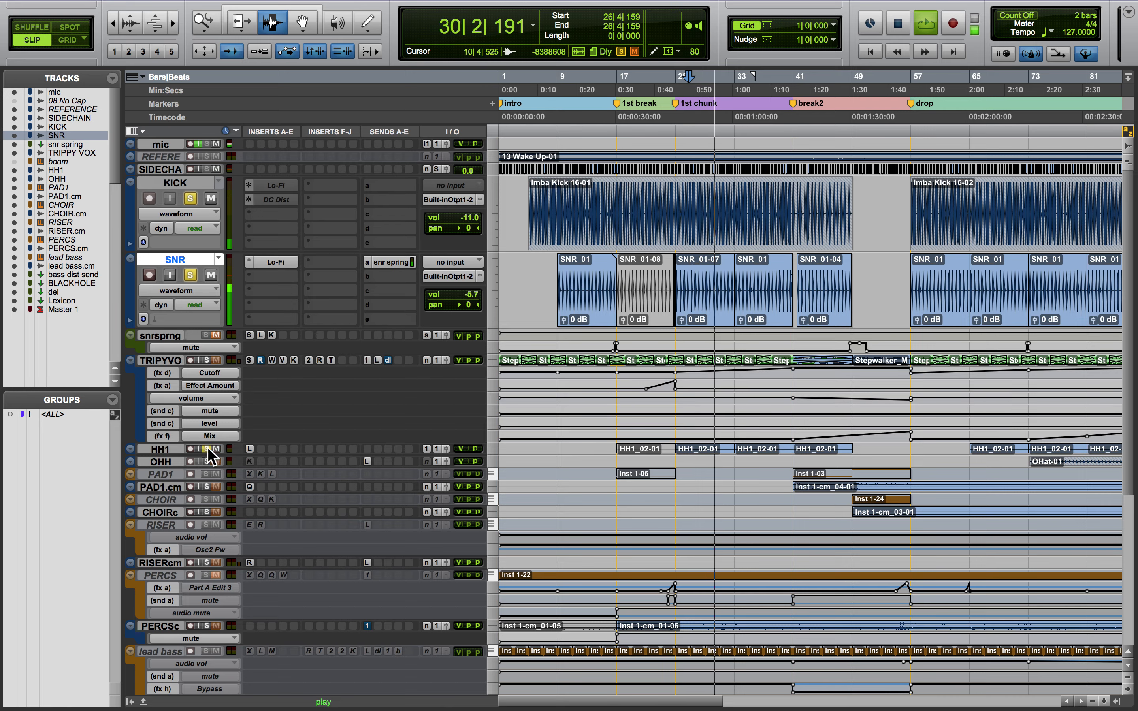
click(208, 462)
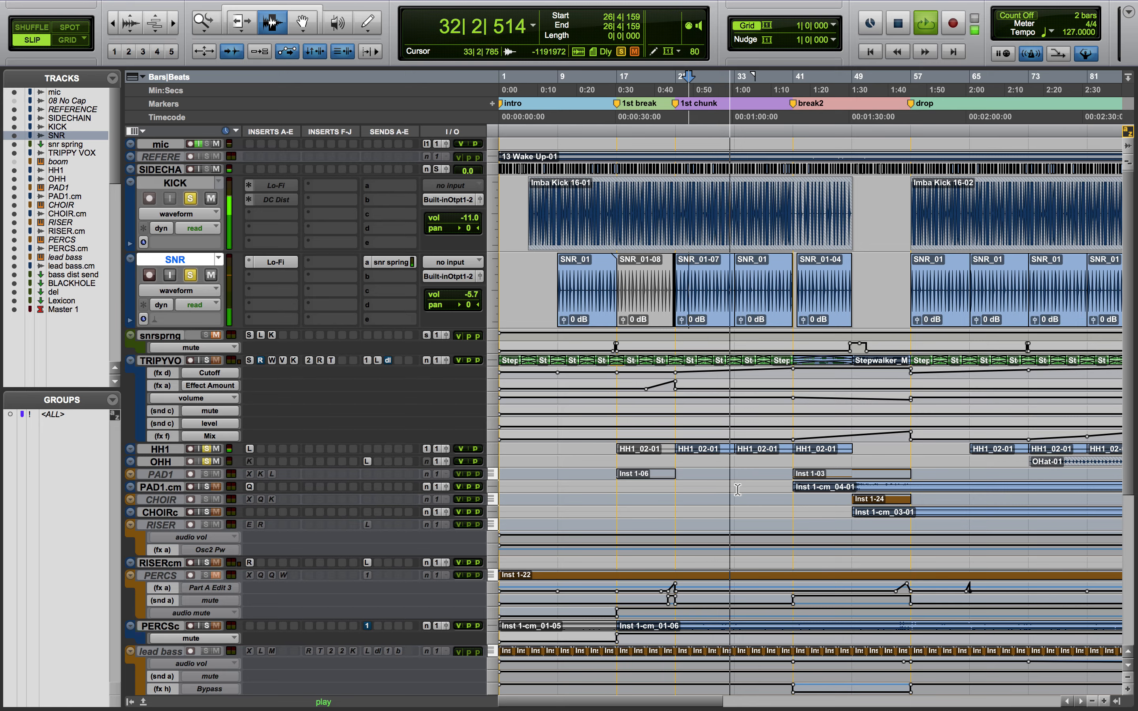
key(space)
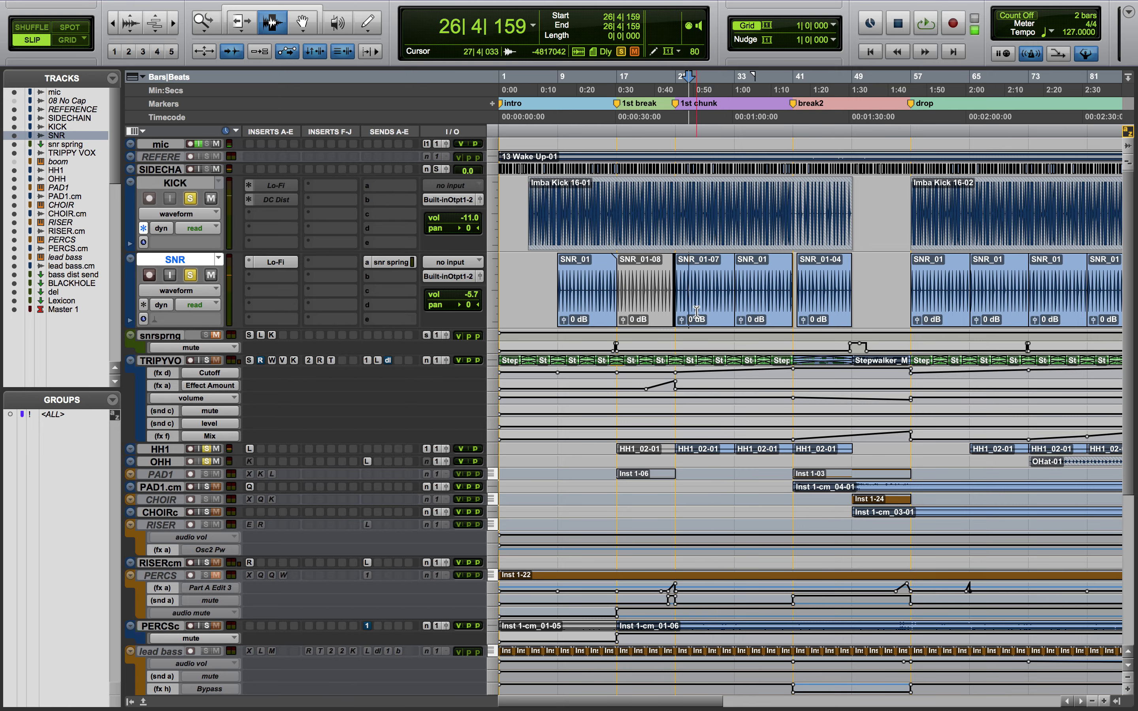
- Examine the KICK and SNR clips from the 1st chunk through the breaks and drops to drop 3
scroll(696, 312, up, 3)
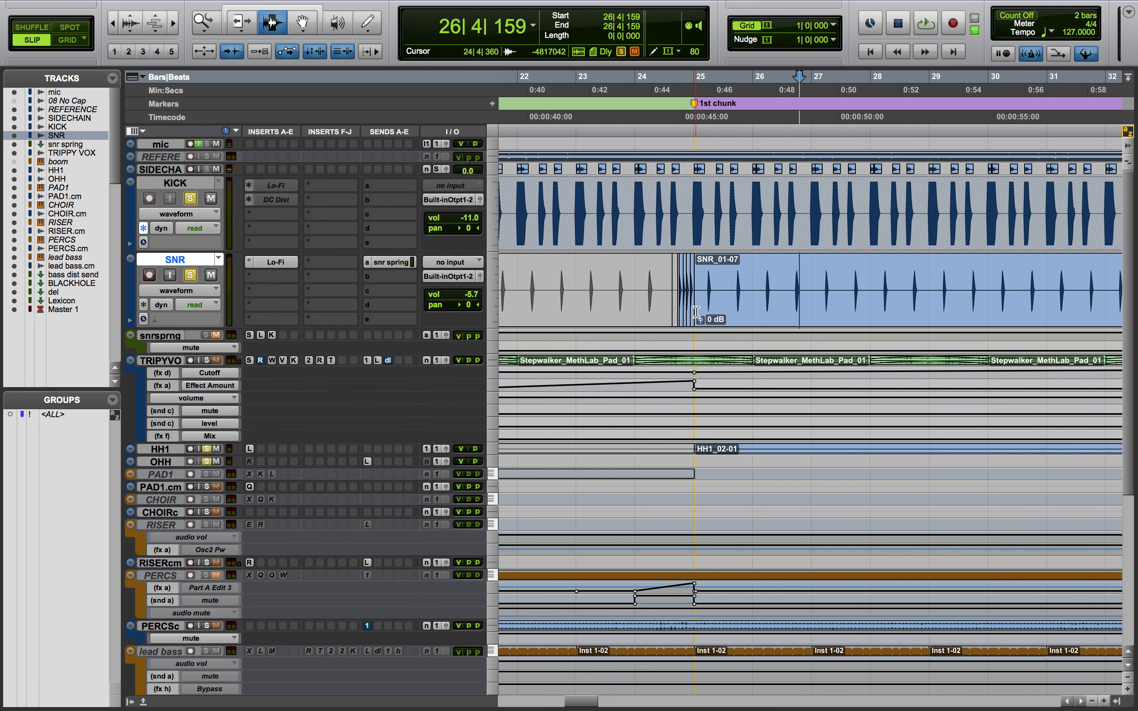
scroll(697, 312, right, 8)
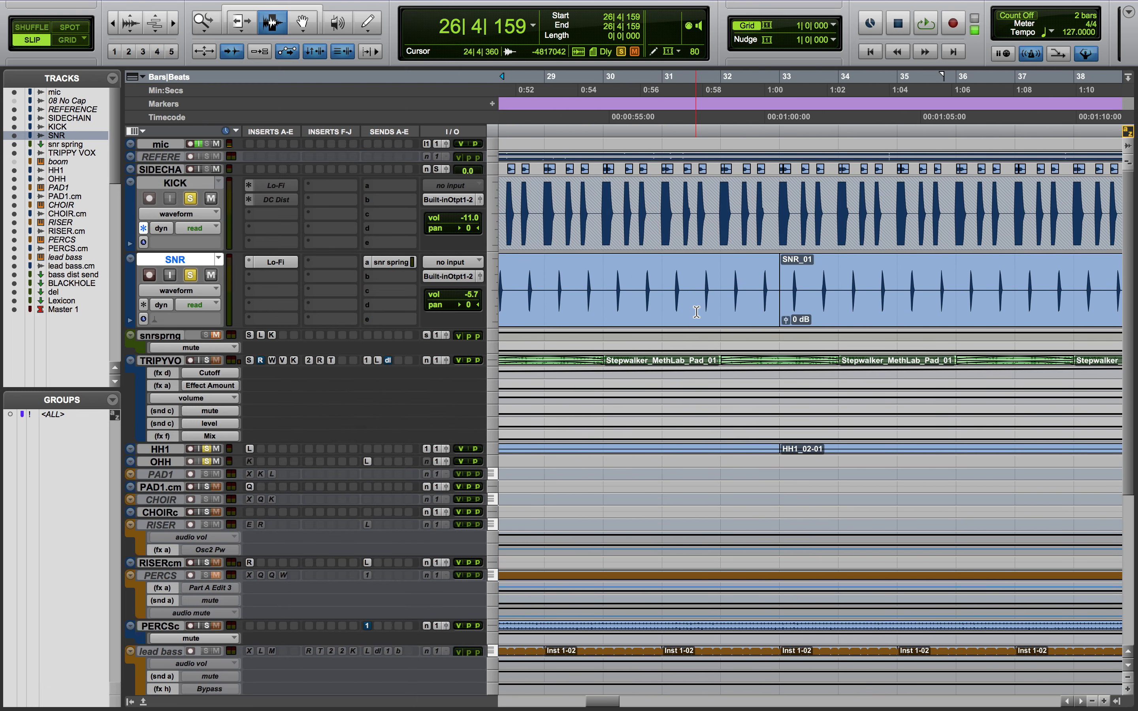
scroll(696, 312, down, 2)
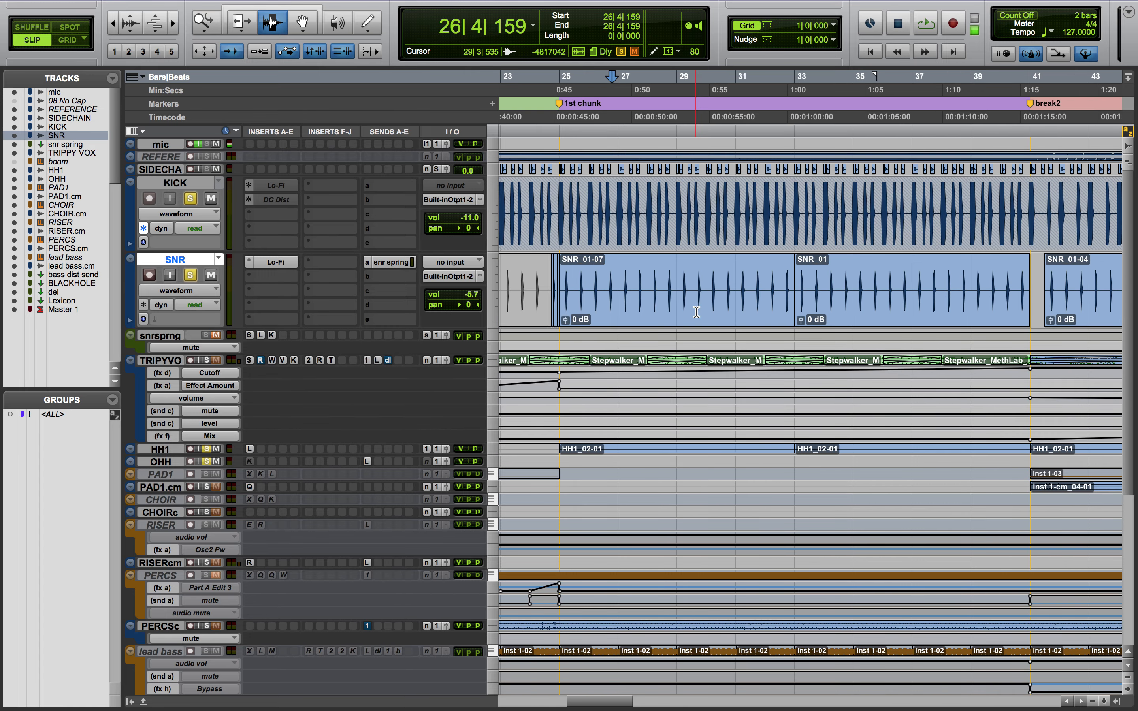
scroll(697, 312, right, 15)
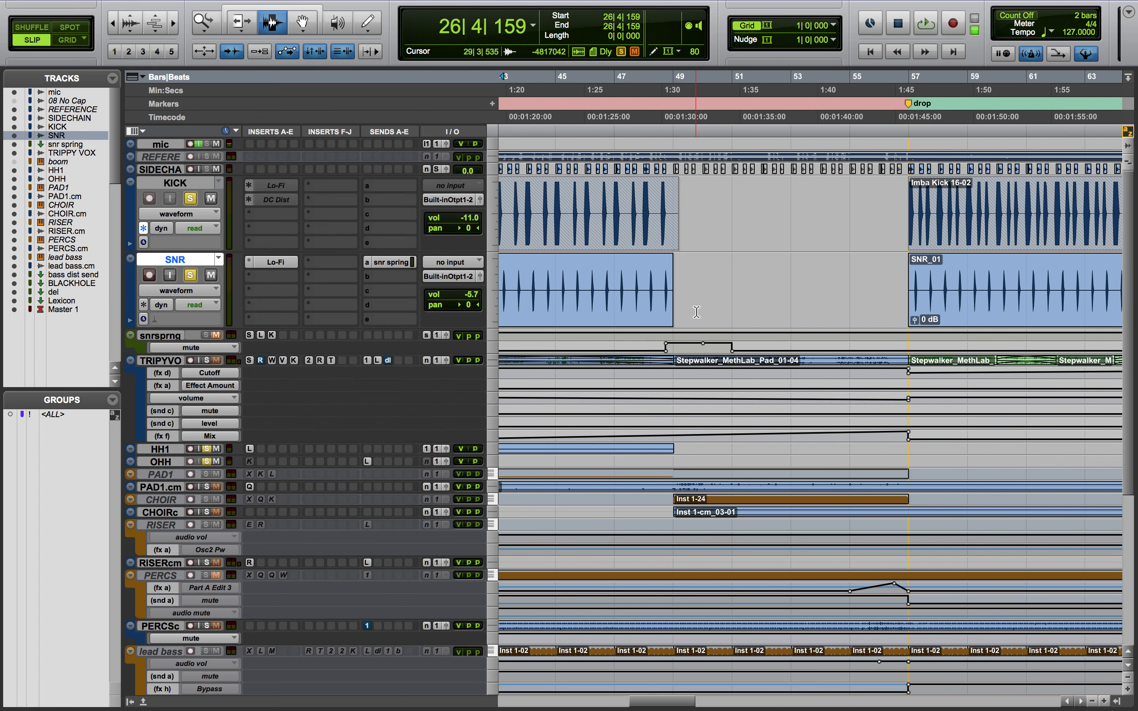
scroll(697, 311, right, 15)
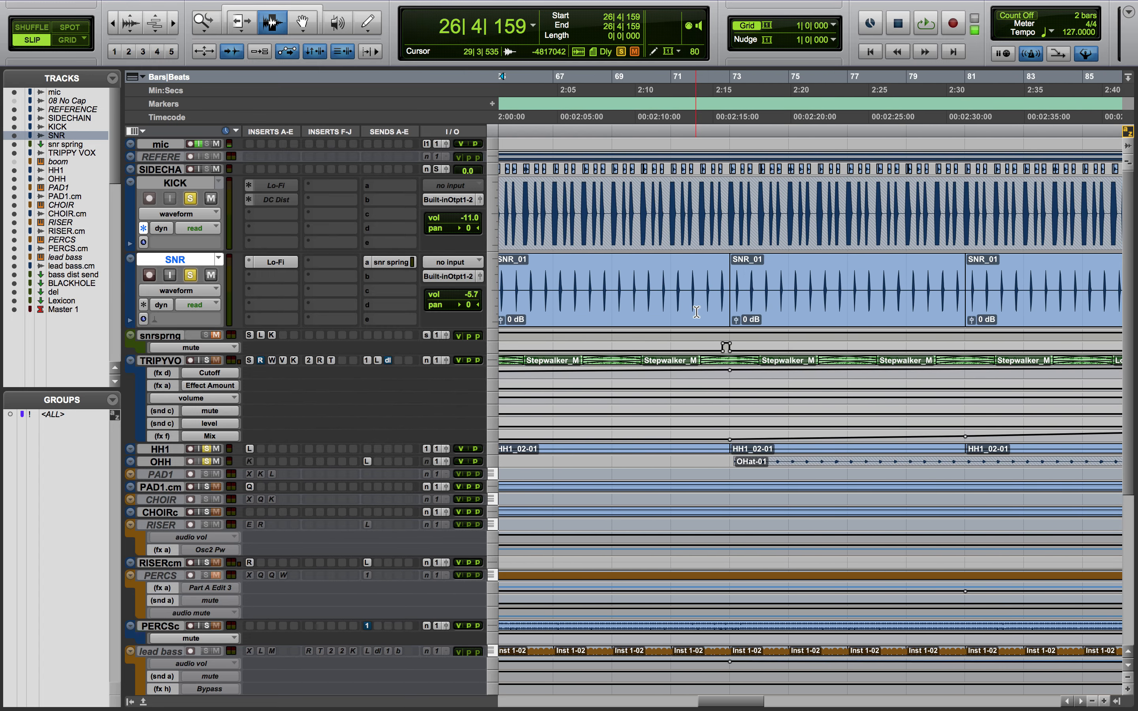
scroll(697, 312, right, 8)
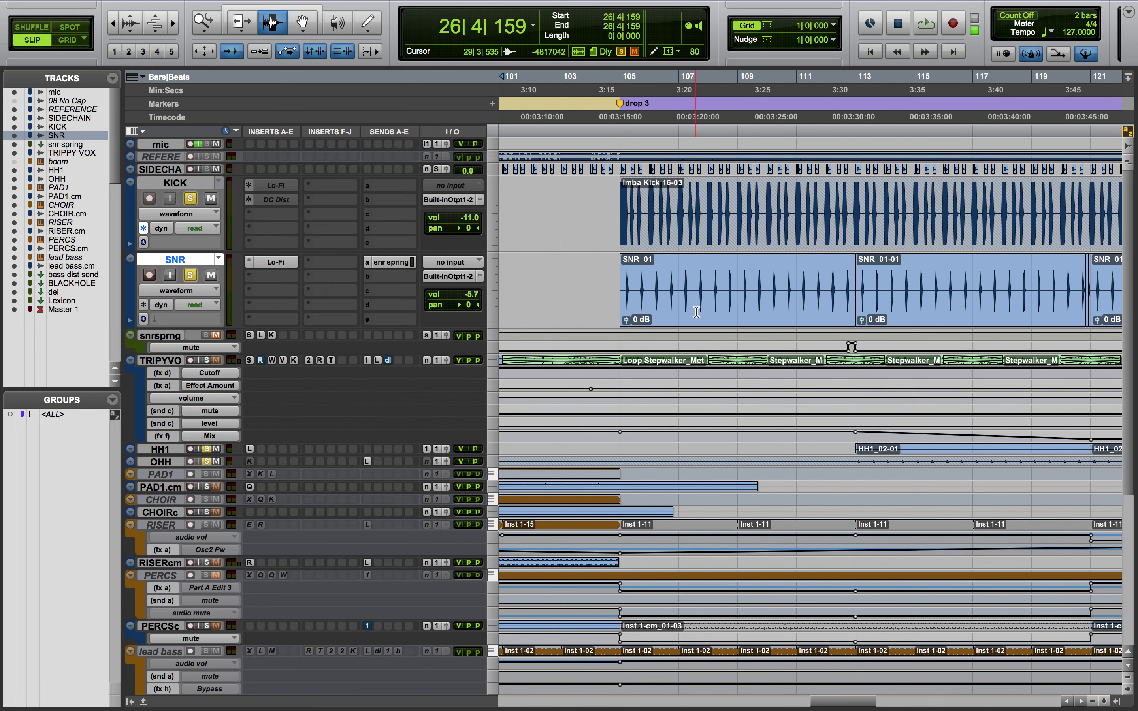
scroll(697, 312, right, 4)
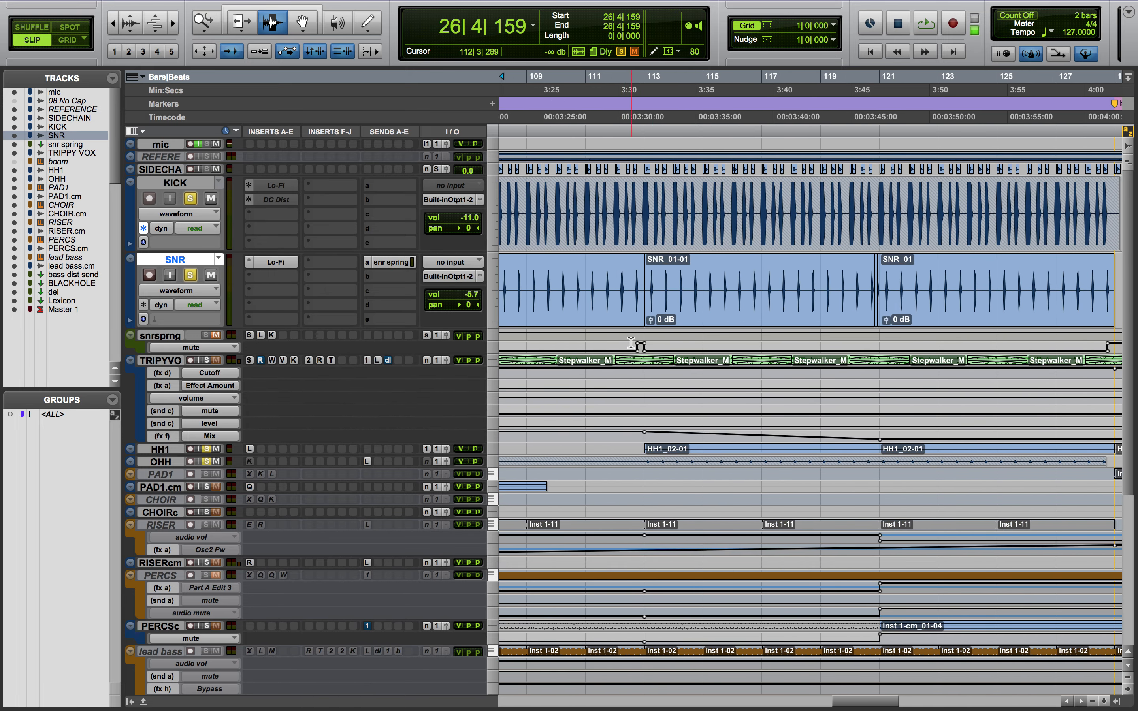
- Enlarge the snr spring track and its mute automation lane to medium height
click(618, 349)
click(492, 344)
click(517, 392)
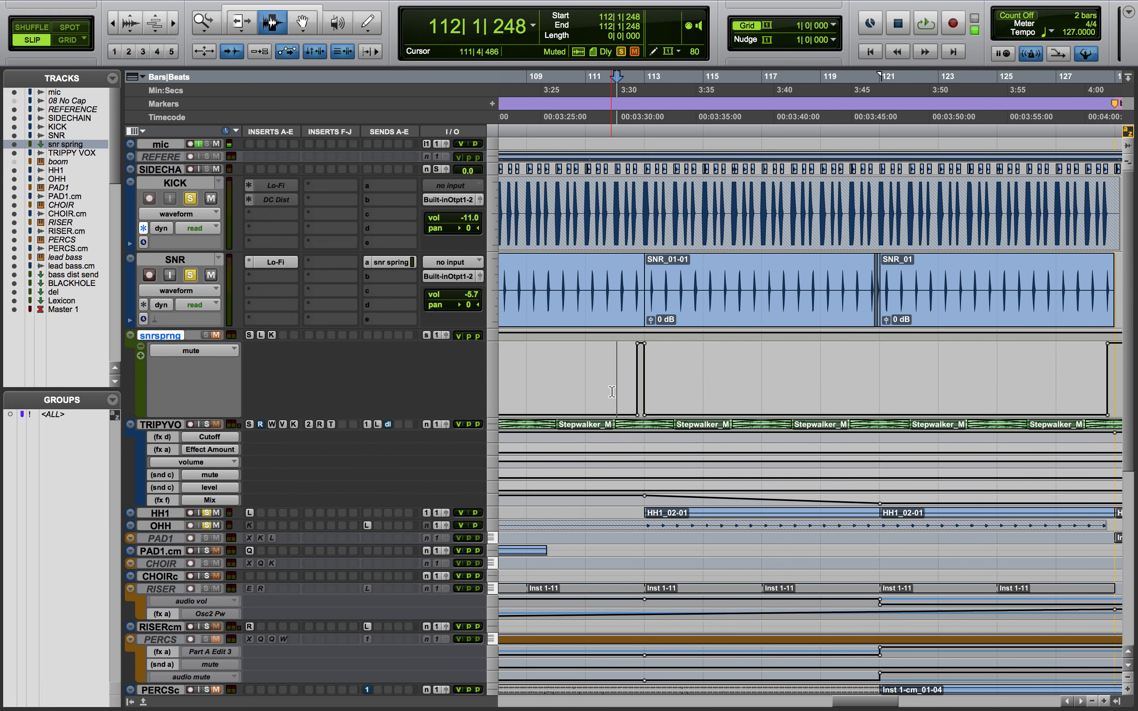
click(492, 343)
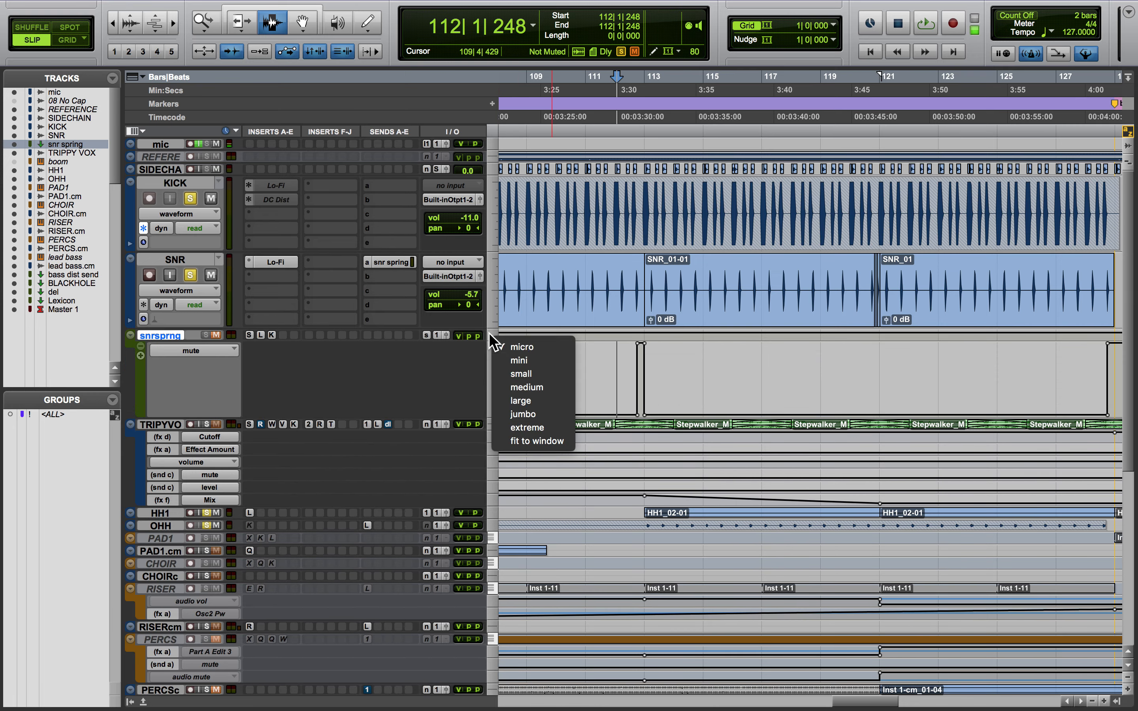
click(519, 384)
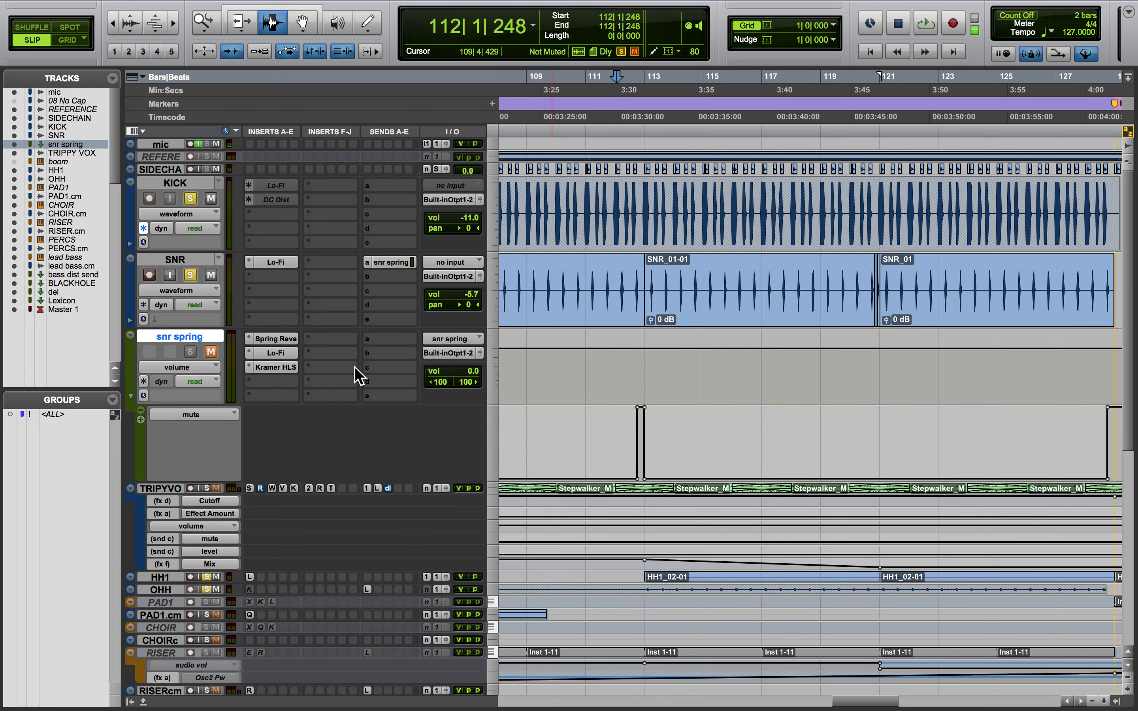
- Inspect the settings of the Spring Reverb, Lo-Fi and Kramer HLS inserts on the snr spring track in turn
click(290, 338)
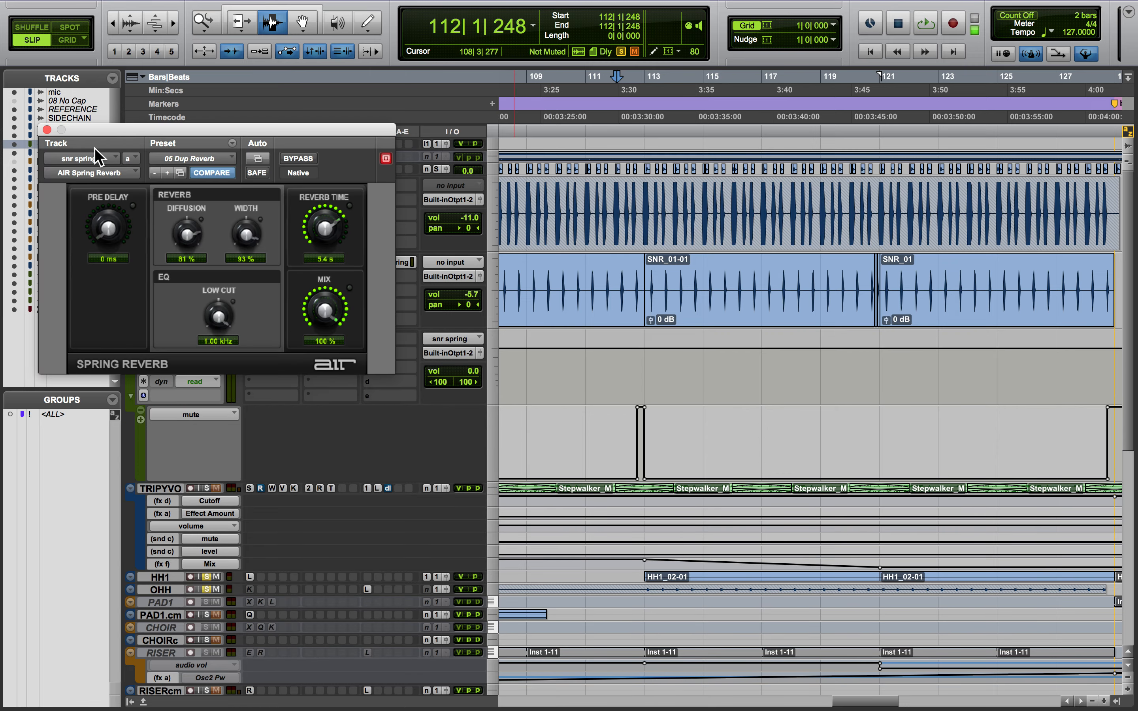
click(47, 129)
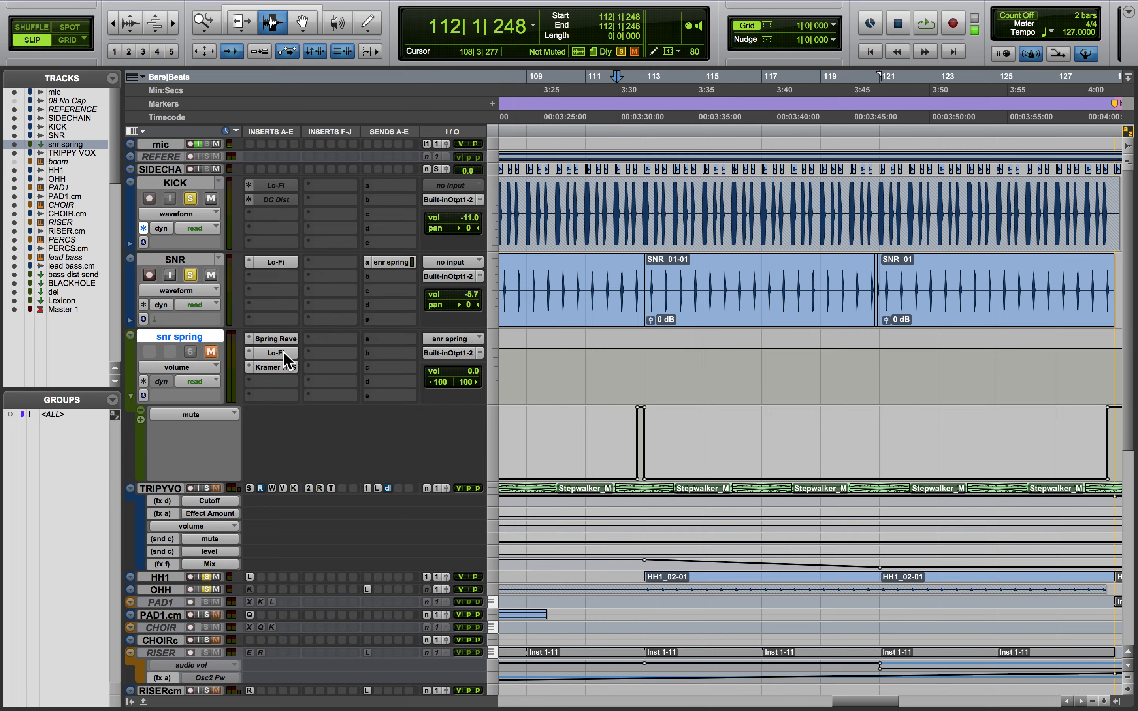
click(284, 352)
click(47, 129)
click(276, 367)
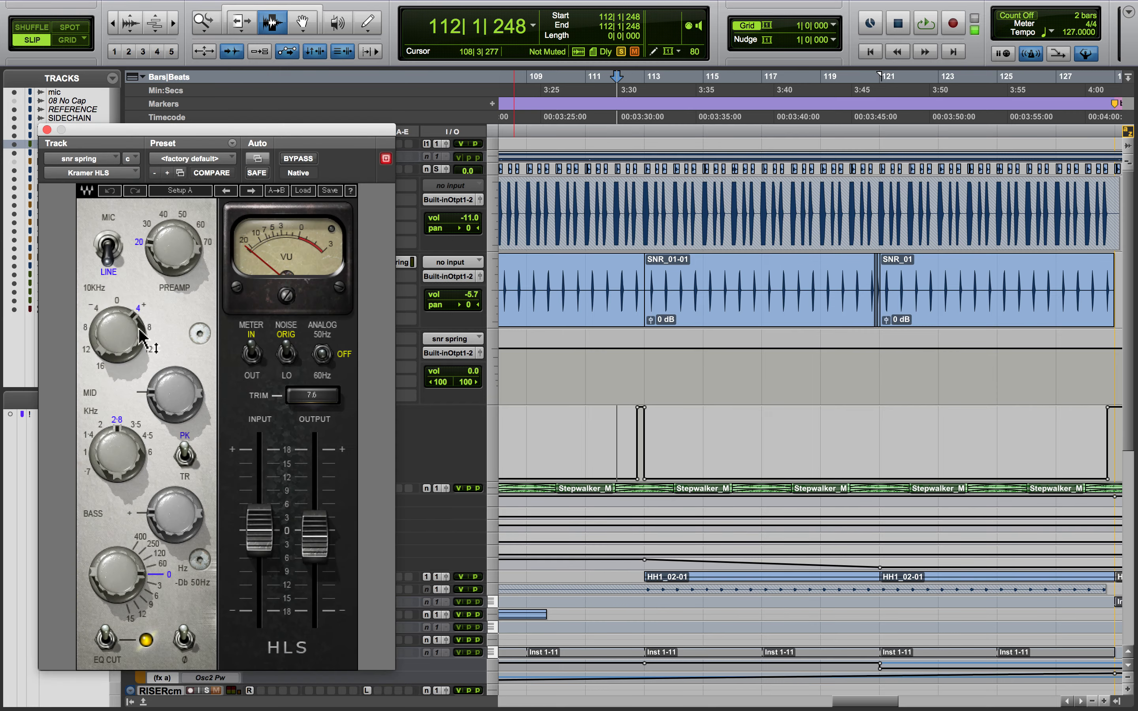
- Close the Kramer HLS plug-in window, play the soloed drums from bar 112 past bar 113, and stop playback
click(46, 129)
key(space)
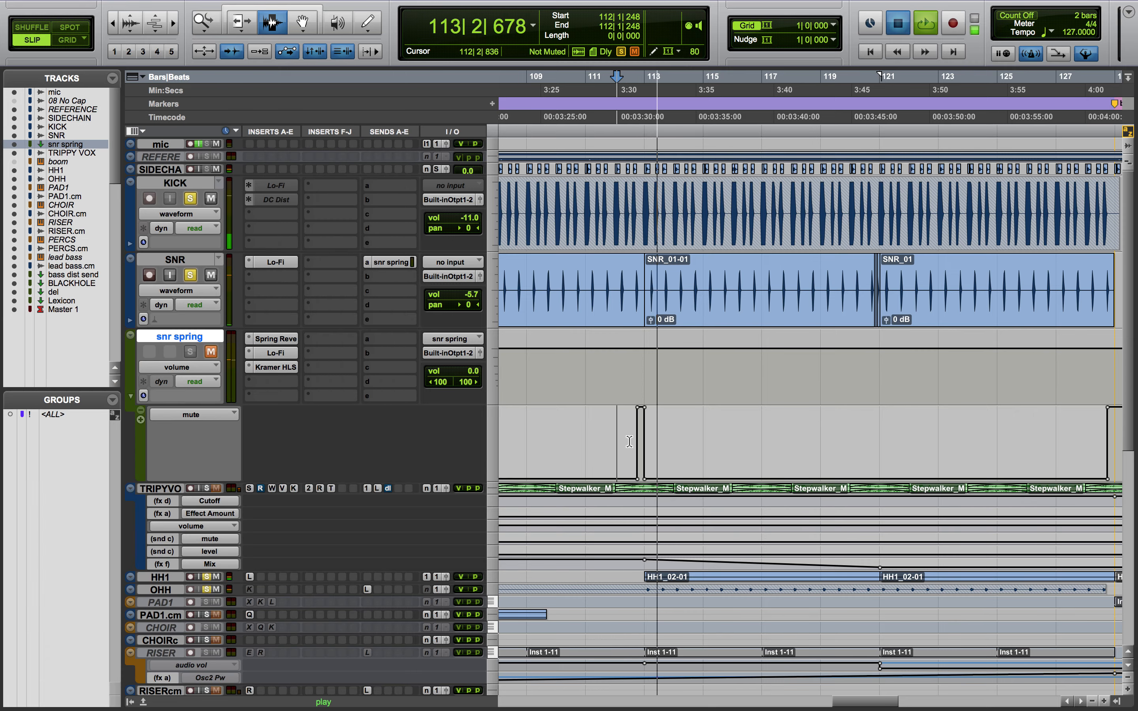
key(space)
- Play the soloed drums from bar 128 into break4 to hear the snare spring reverb, and stop playback
scroll(675, 437, right, 10)
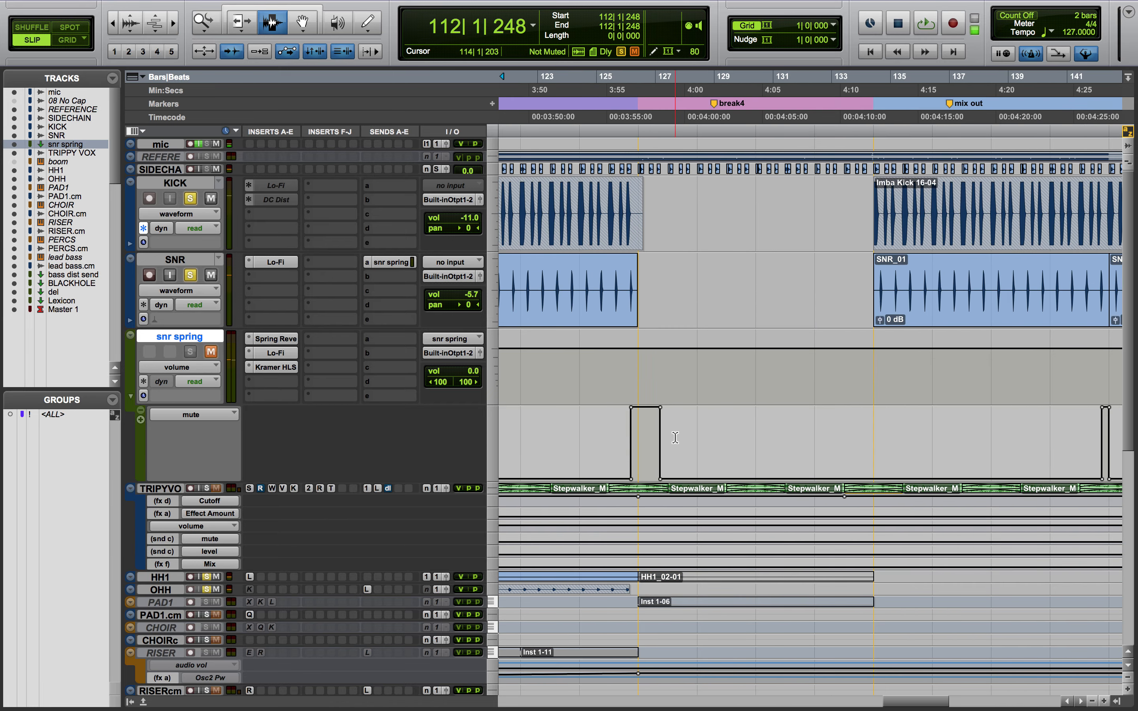
click(583, 433)
key(space)
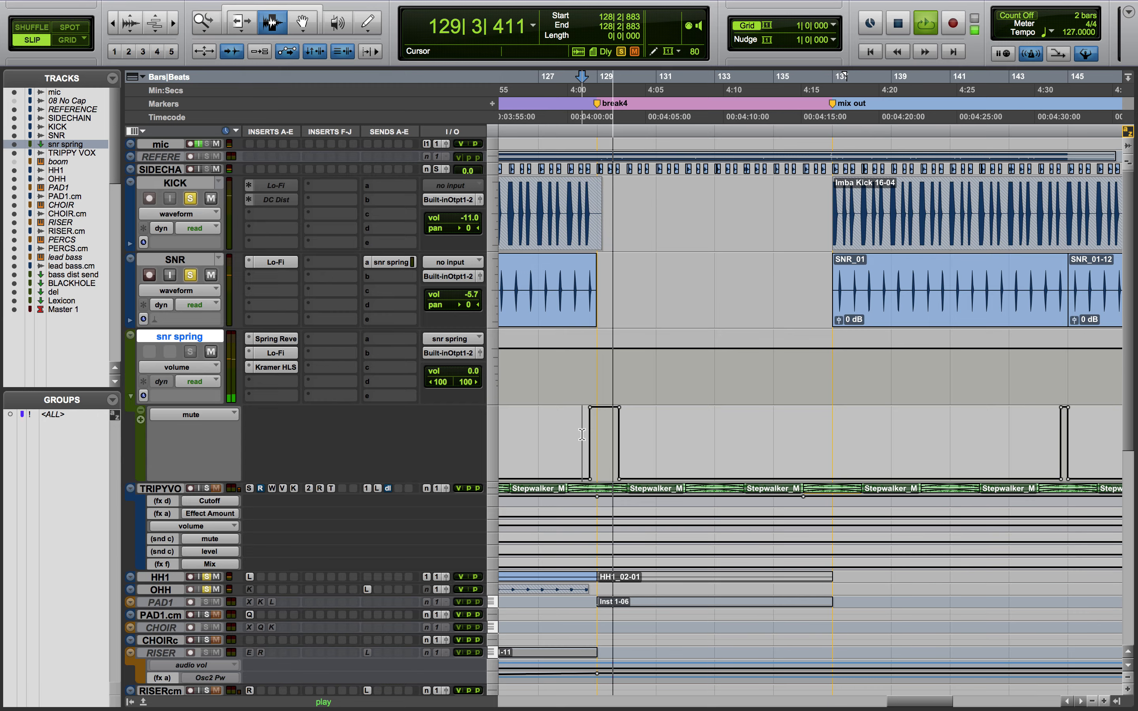
key(space)
- Examine the snr spring mute automation around bar 145 in the mix out section against the SNR hits
scroll(721, 467, right, 6)
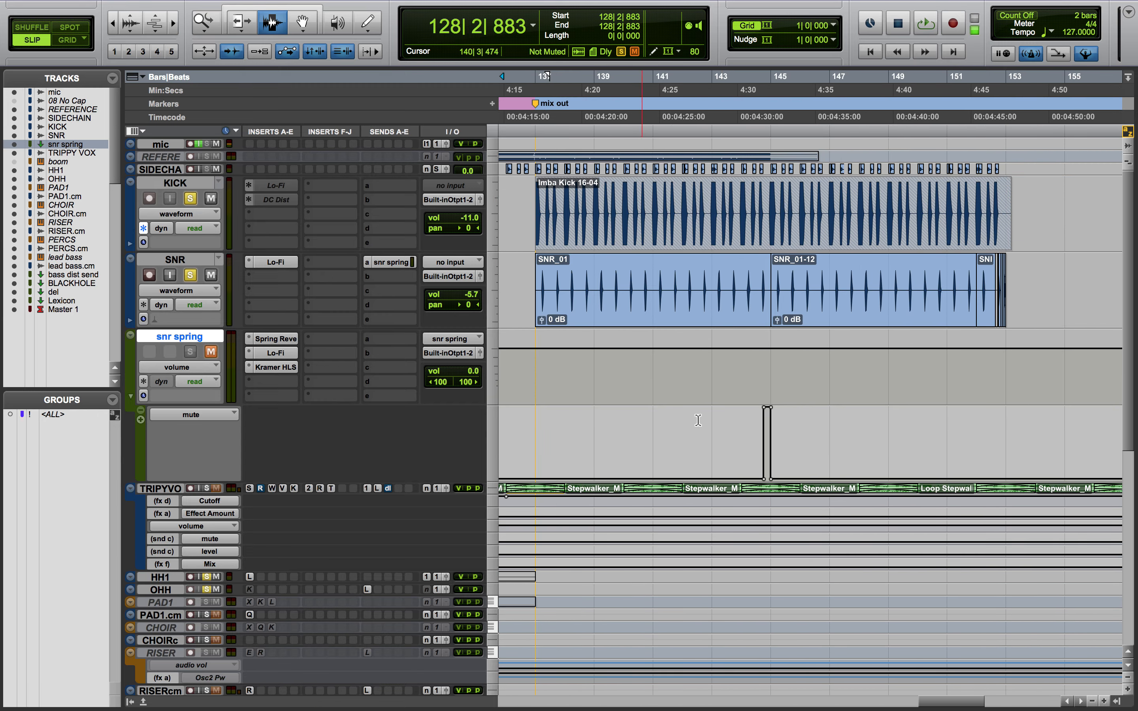
scroll(796, 410, right, 3)
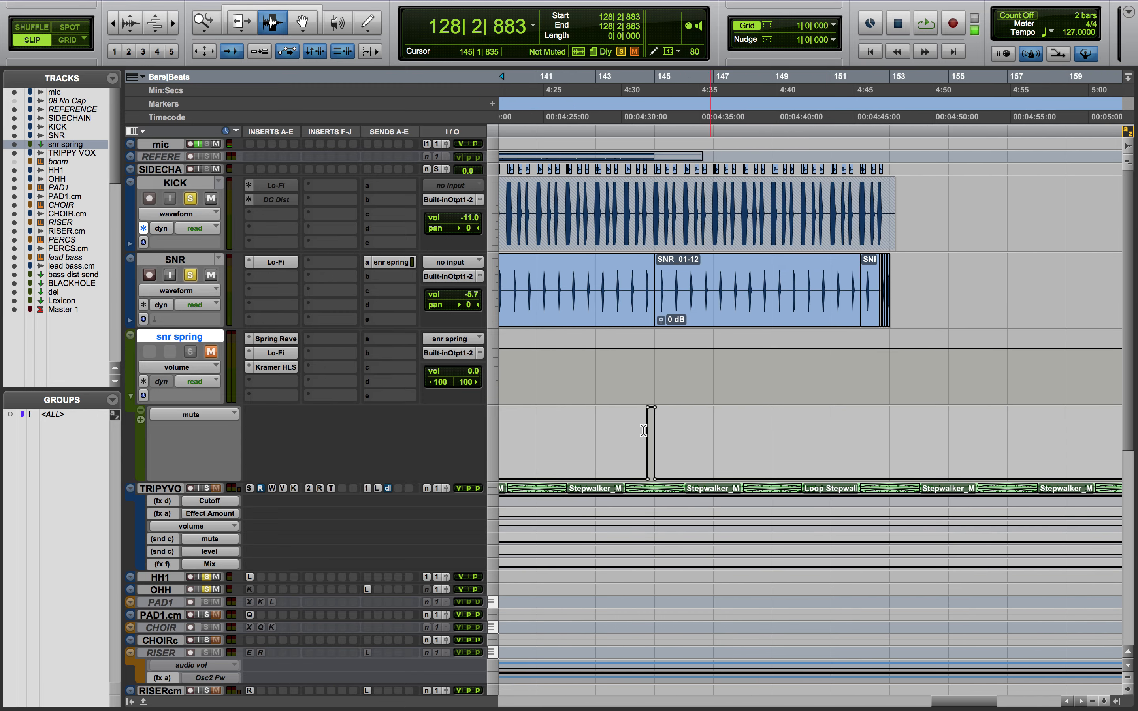
click(649, 381)
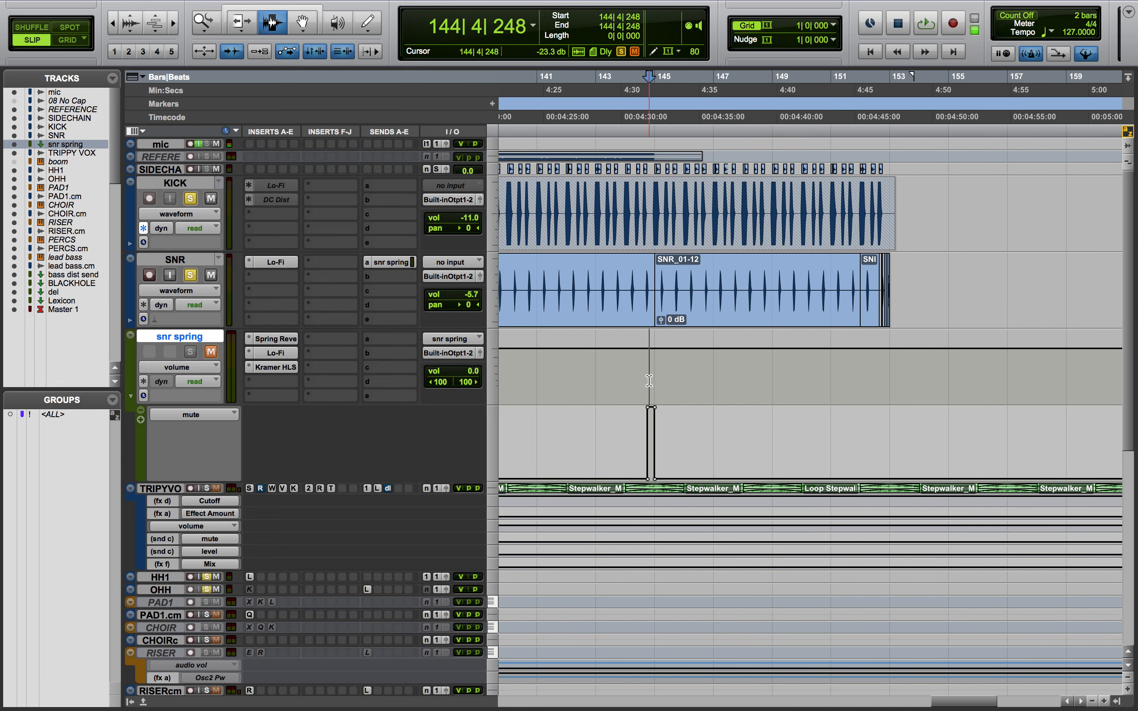
key(t)
key(t)
key(t)
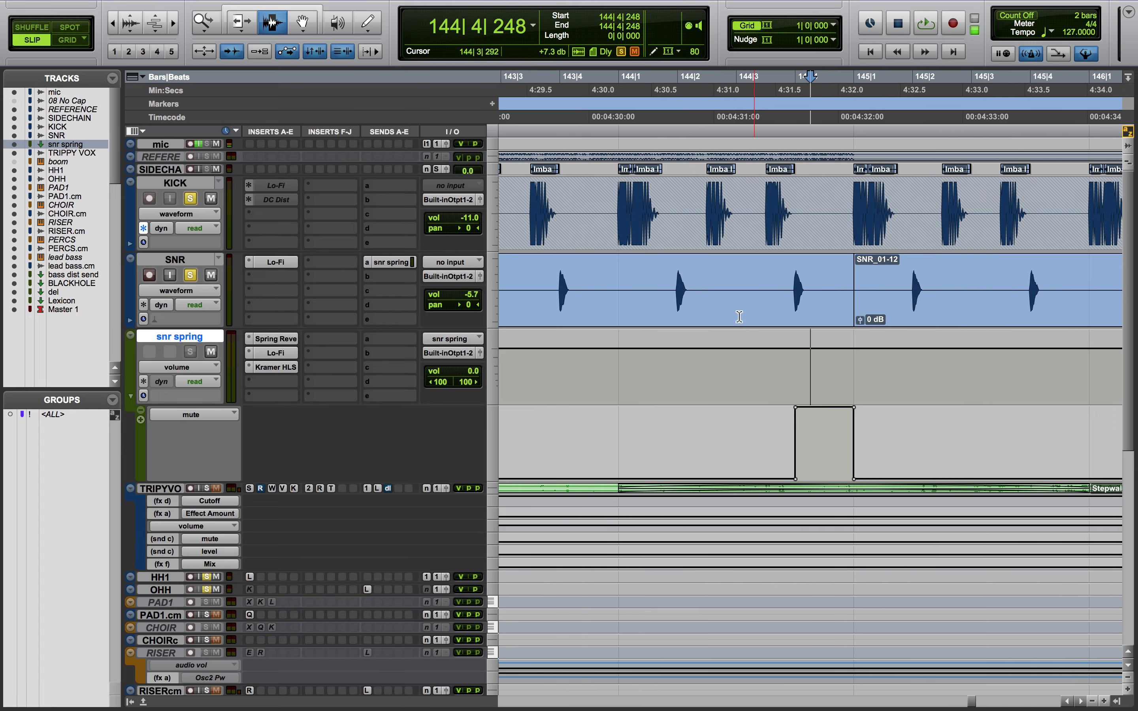
key(r)
key(r)
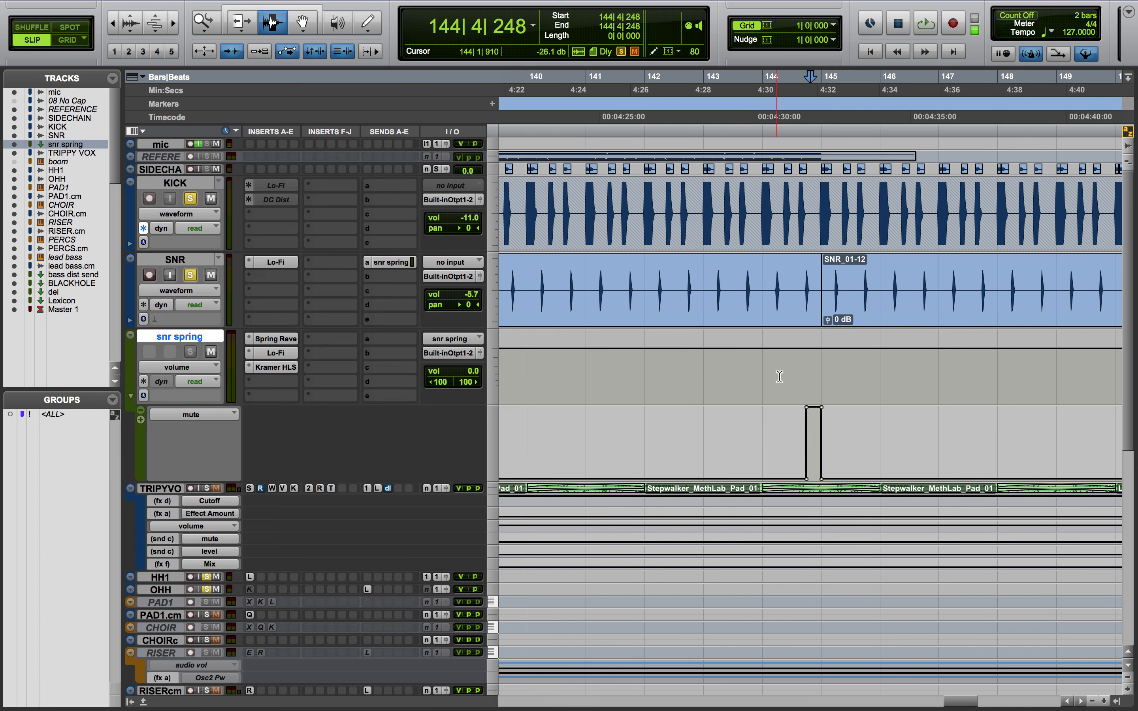
key(r)
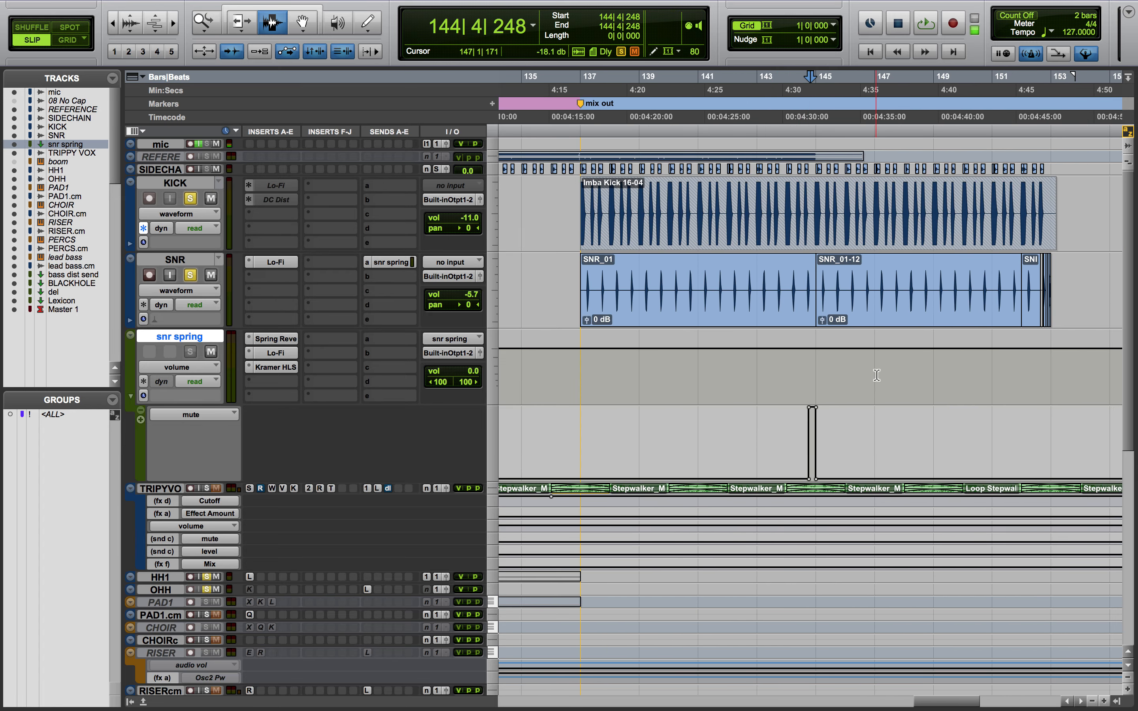
- Select the short SNR clips that end the mix out drums, from about 152|3|548 to 153|1|356
scroll(840, 370, right, 5)
click(832, 331)
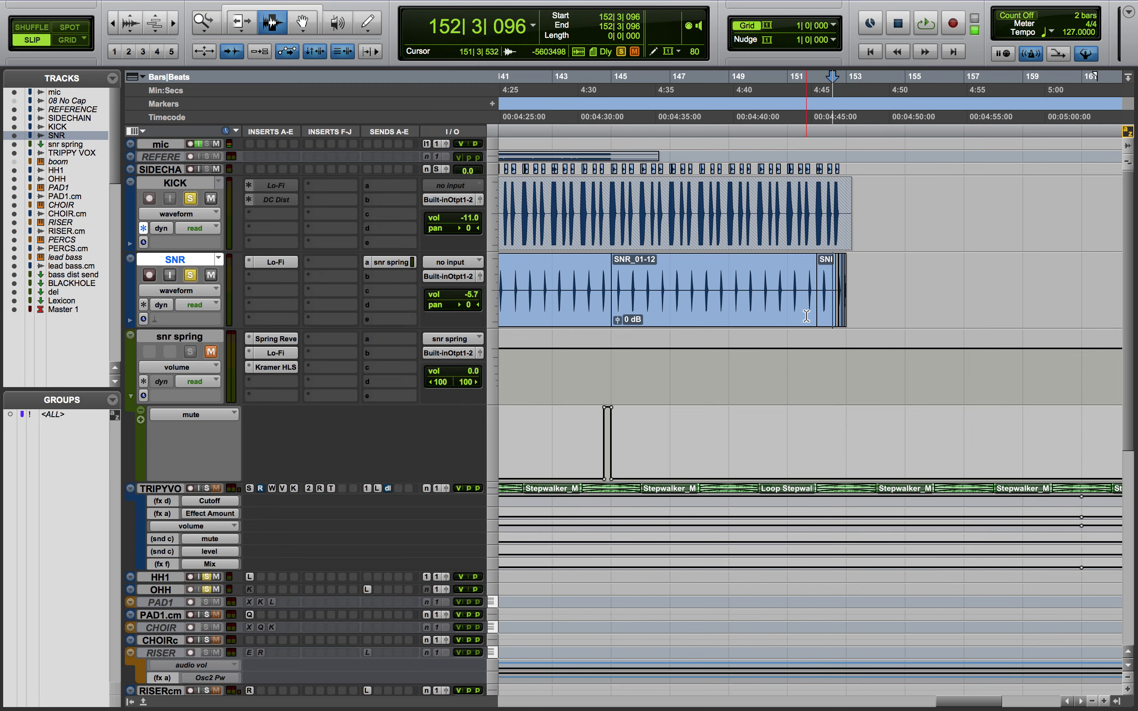
key(t)
key(t)
key(t)
drag(840, 305, 943, 315)
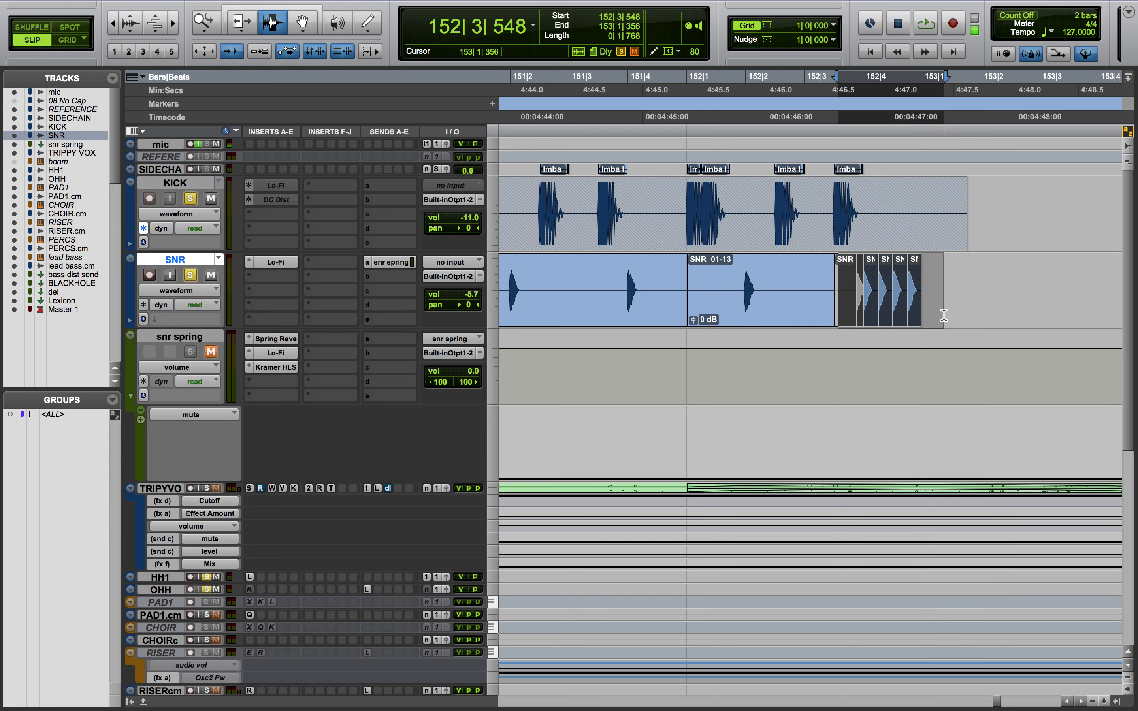
- Play the closing snare clips from about bar 151, beat 4, and stop playback
click(631, 348)
key(space)
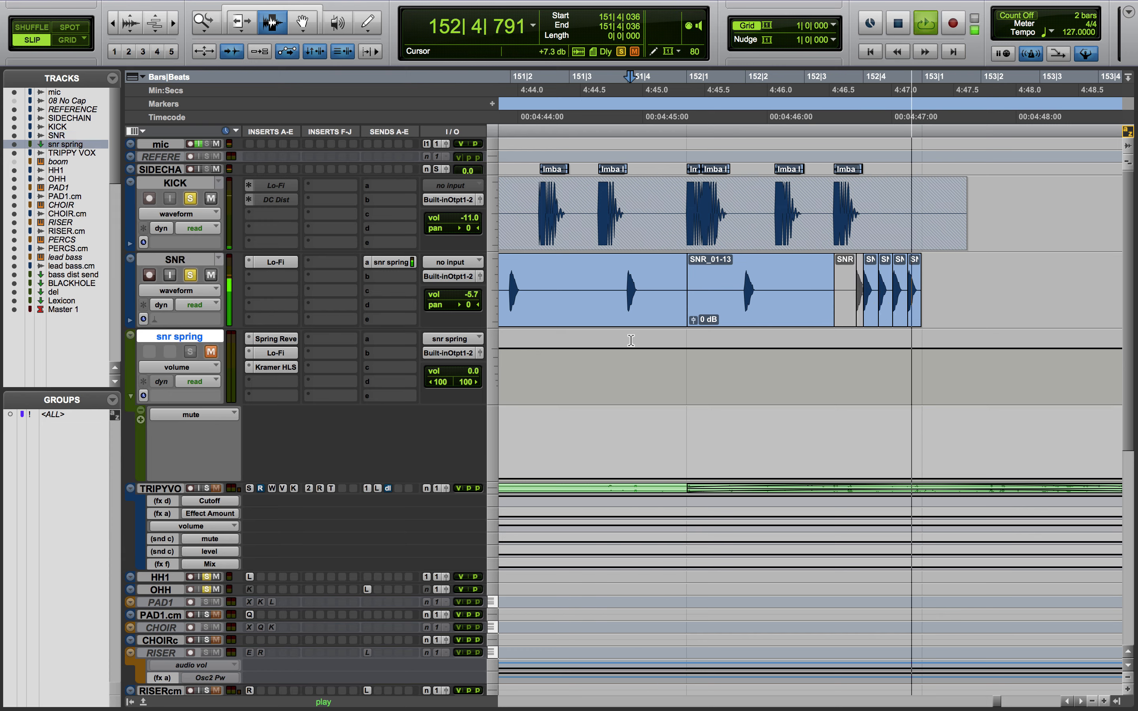
key(space)
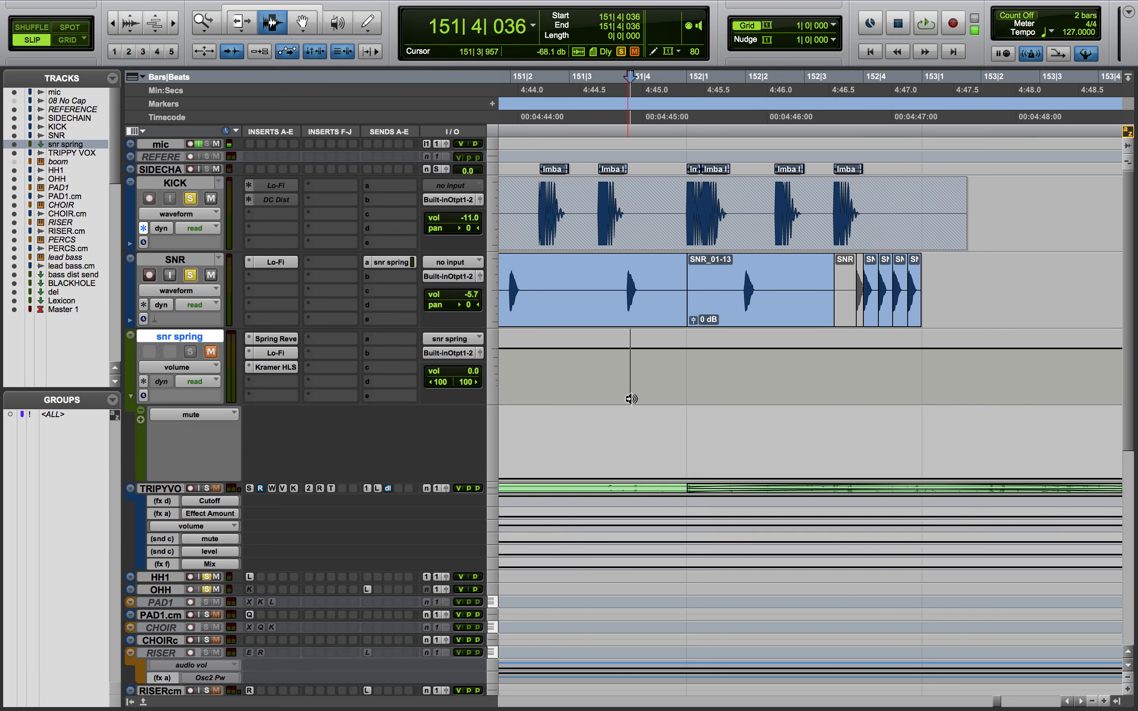
- Shrink the drum and snr spring tracks to micro height and enlarge the lead bass.cm track
key(ctrl+alt+Down)
scroll(604, 418, down, 5)
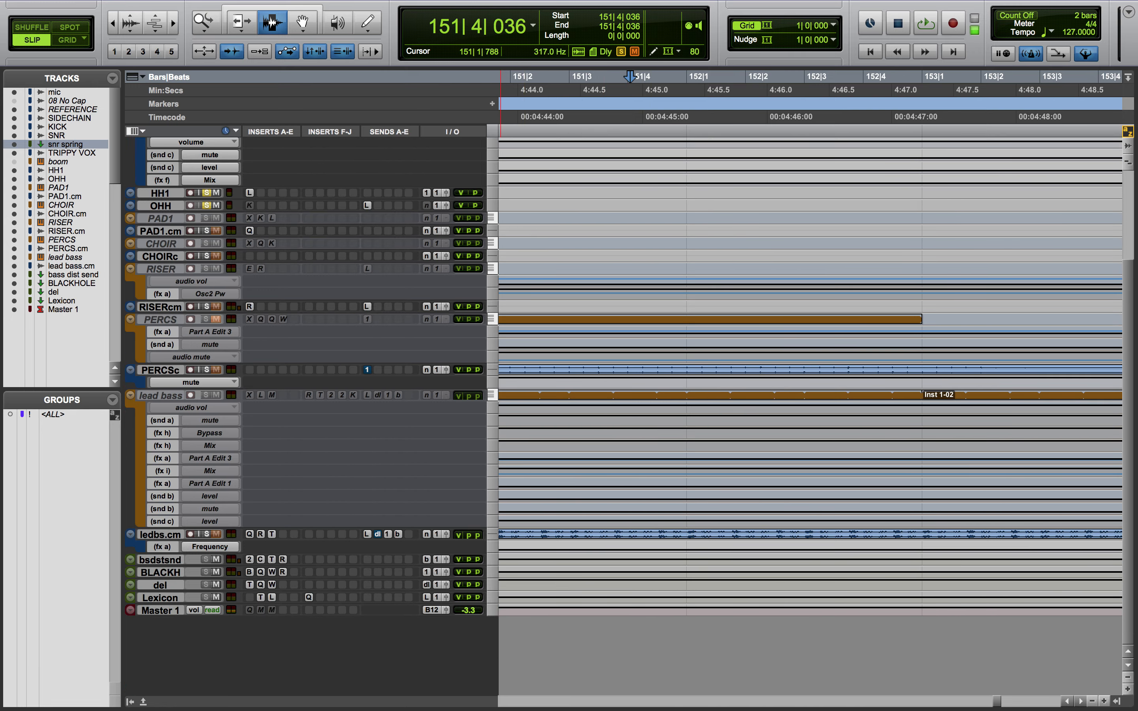
click(492, 536)
click(538, 613)
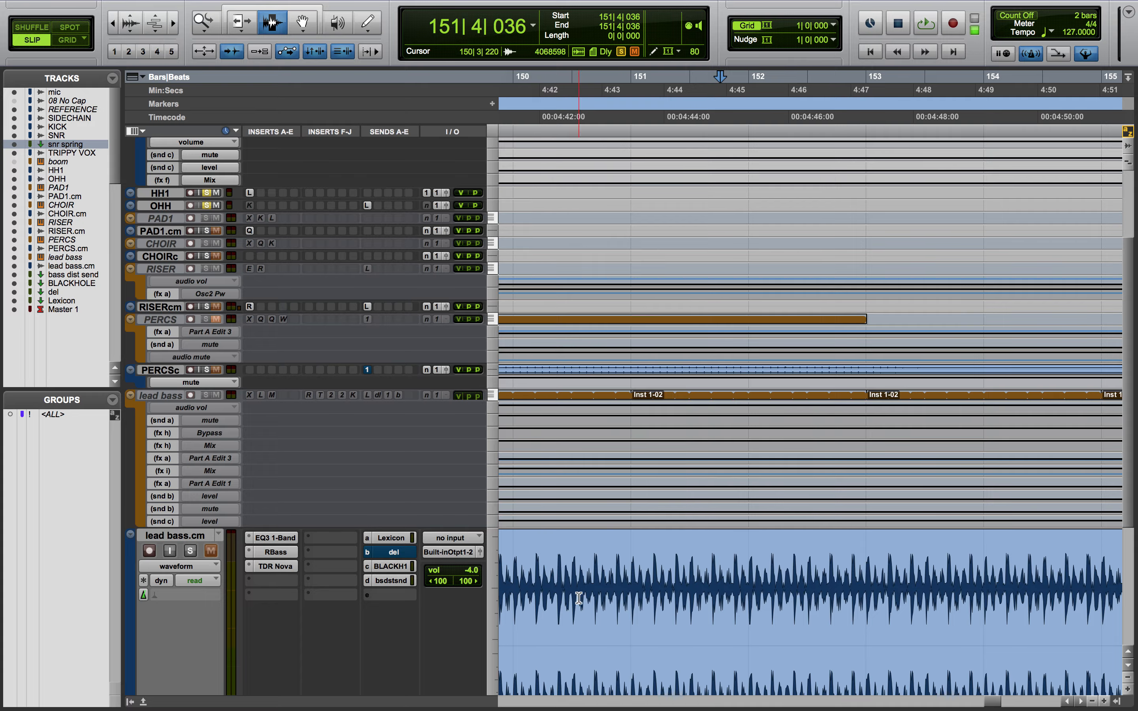
- Return the lead bass.cm track to micro height and show the whole song from the intro to mix out
scroll(579, 600, down, 3)
scroll(579, 599, left, 5)
key(r)
key(r)
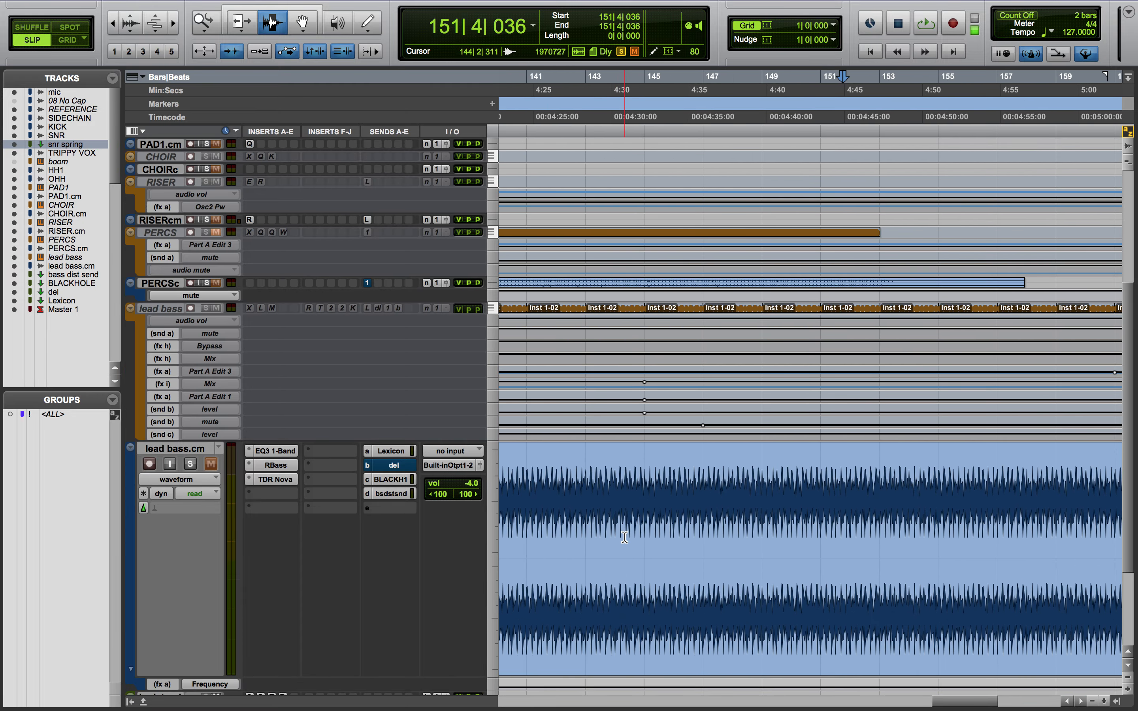
key(ctrl+Down)
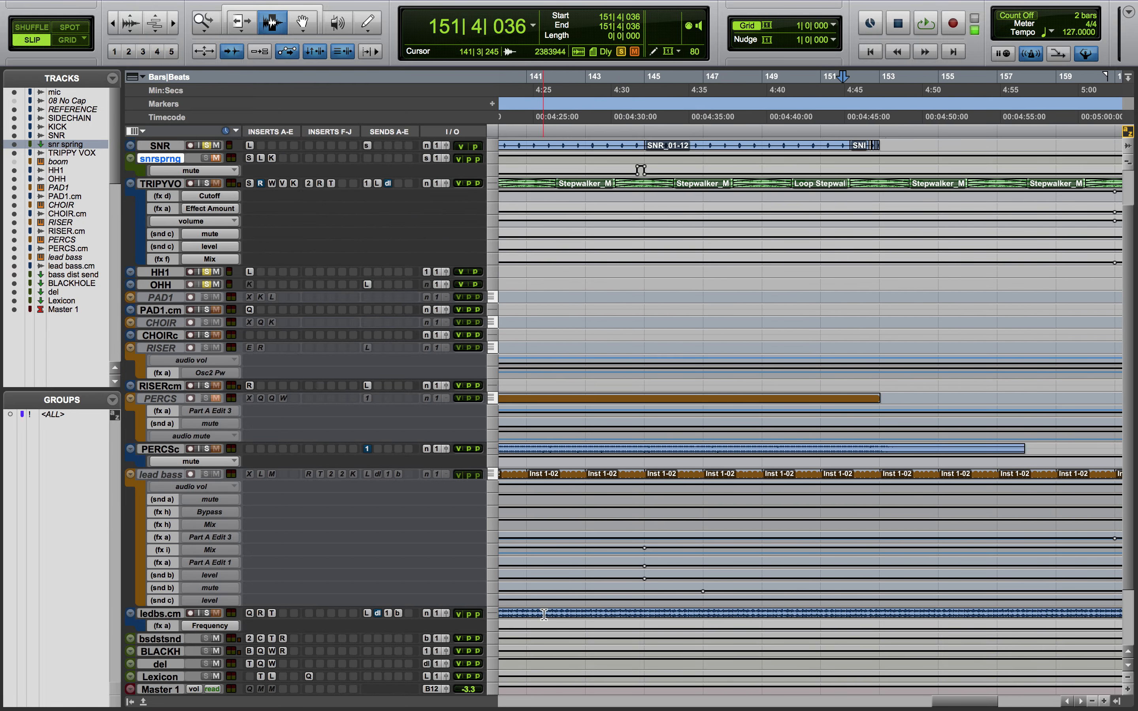
key(r)
key(r)
key(r)
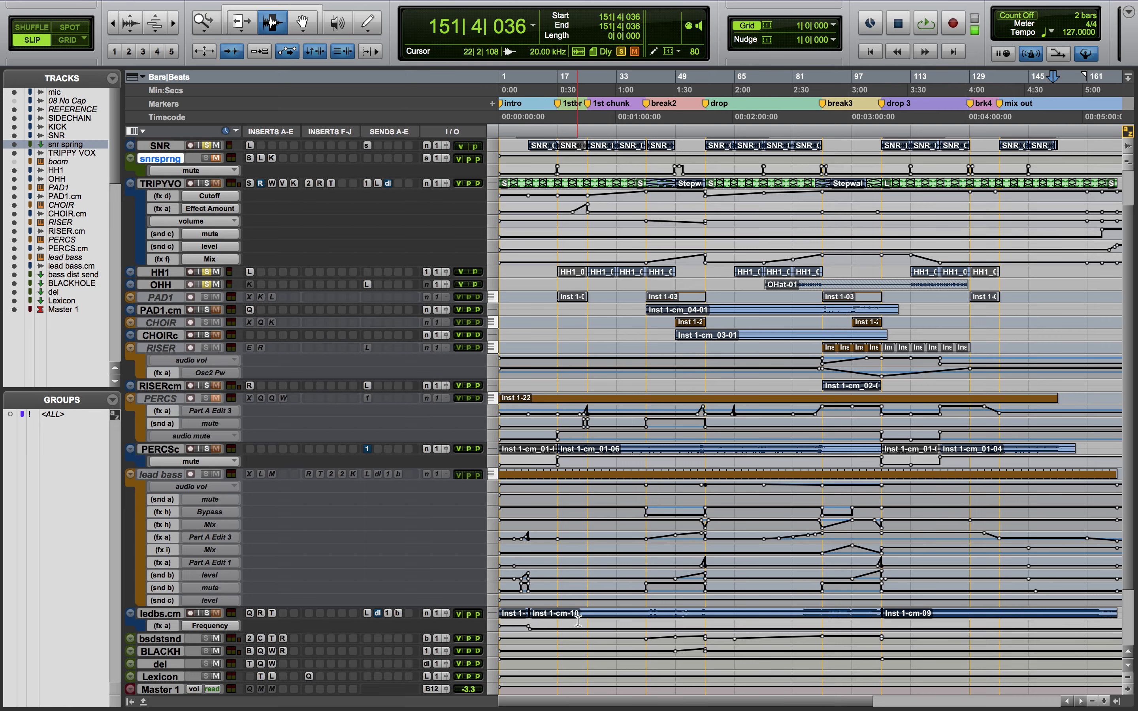
- Play from about bar 14, add lead bass.cm to the solo, and stop playback
click(548, 620)
key(space)
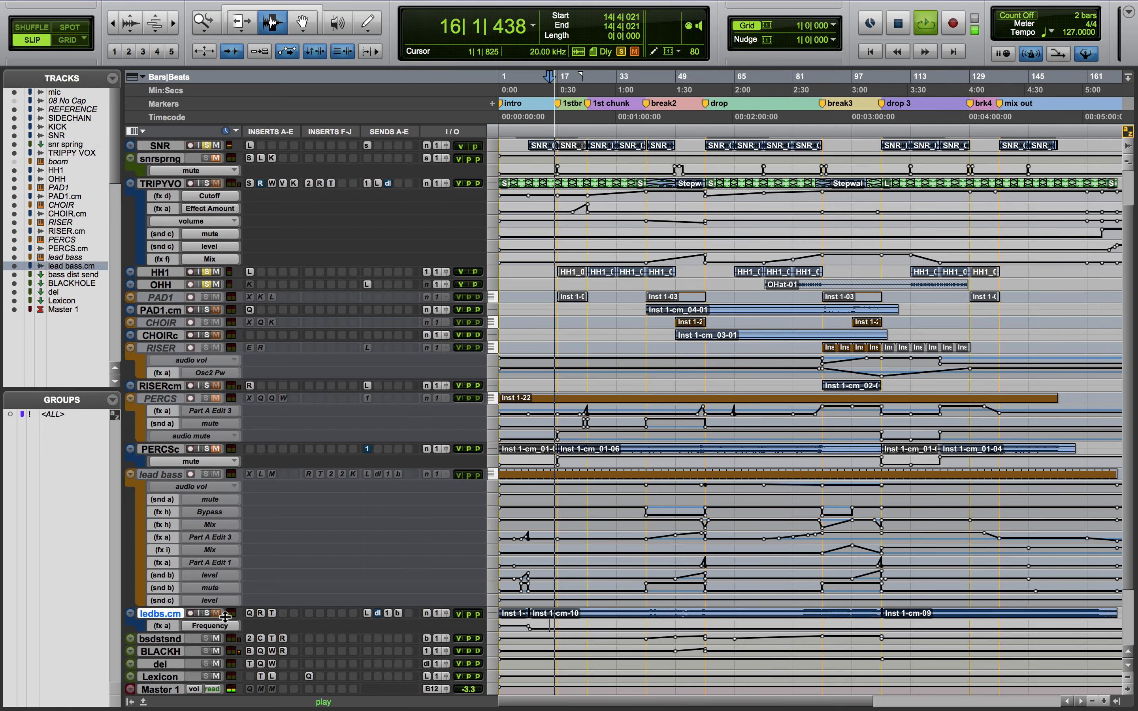
click(206, 614)
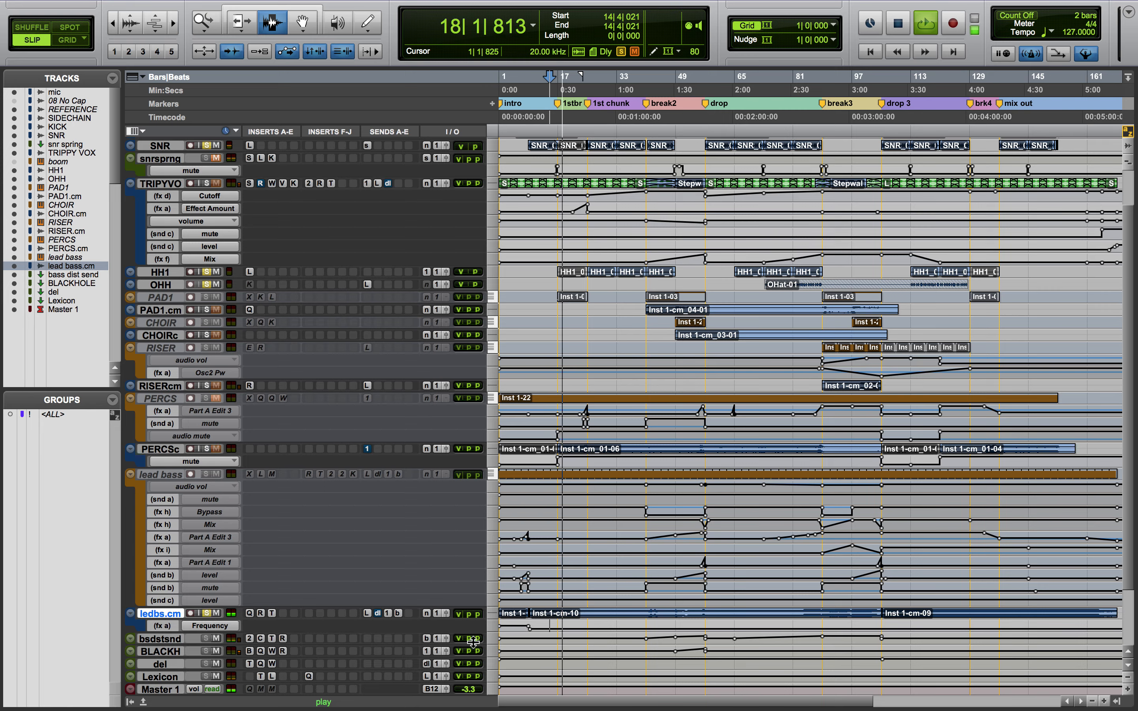
key(space)
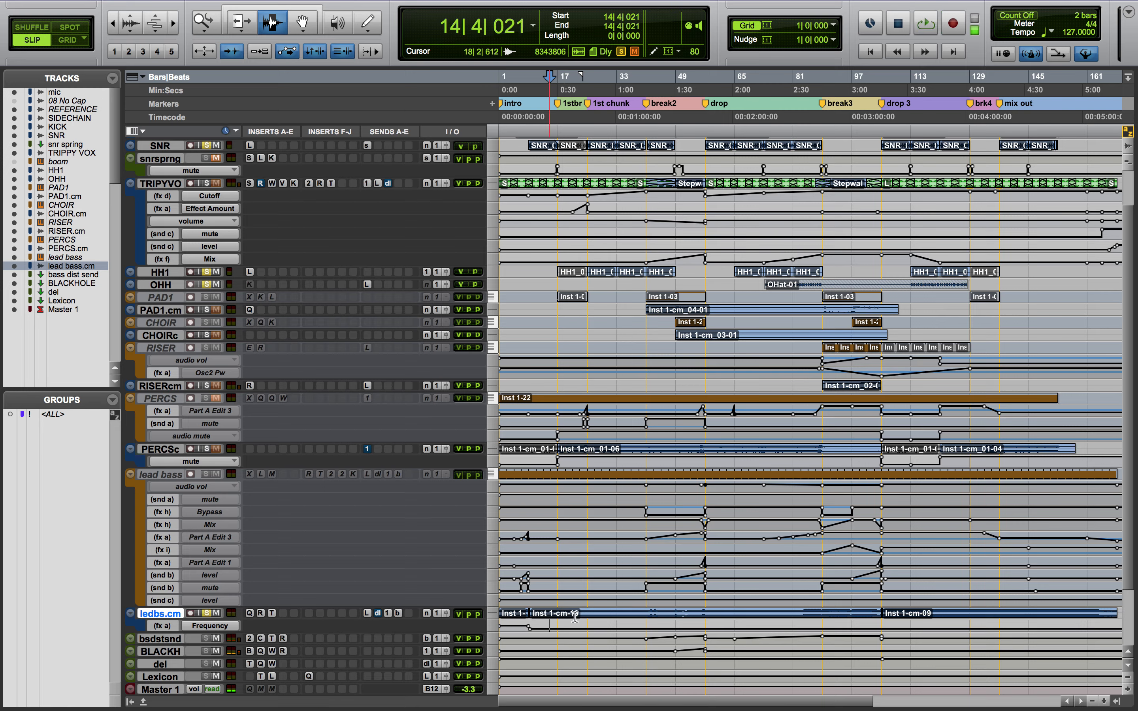
- Set the lead bass.cm track to medium height with the edit cursor at about bar 18 in the 1st break
drag(554, 641, 586, 641)
click(558, 615)
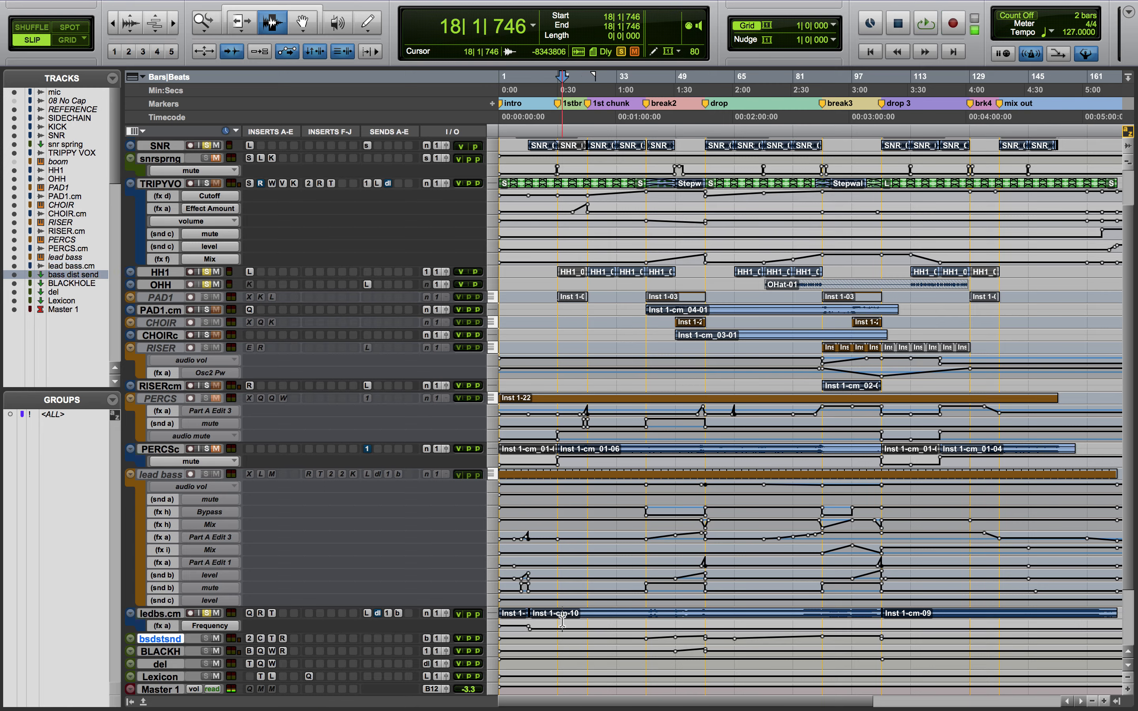
key(super+bracketright)
key(super+bracketright)
key(super+bracketright)
key(super+bracketright)
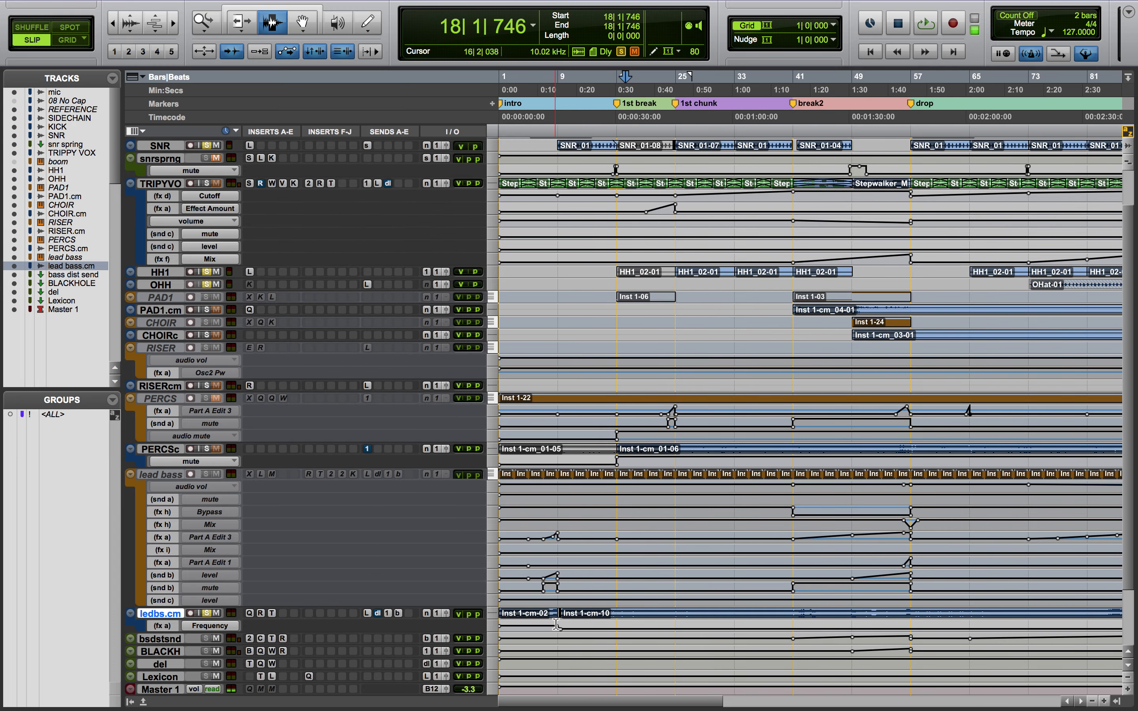
click(490, 614)
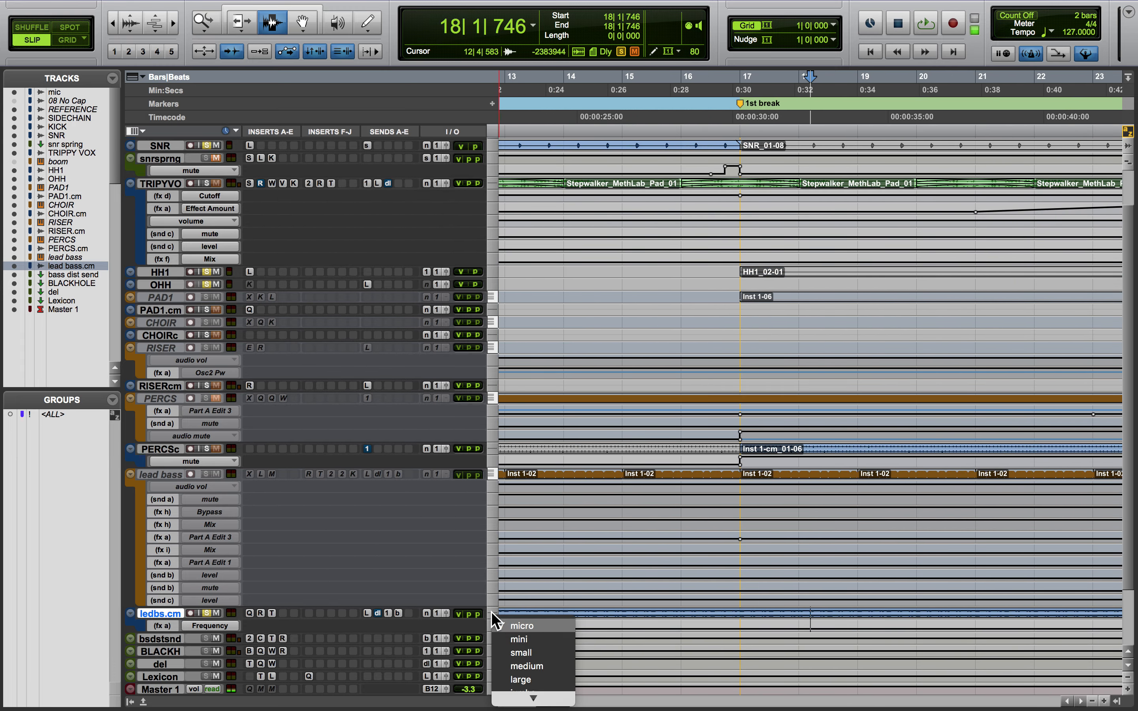
click(515, 664)
- Return to the start of the song, play the intro with the soloed lead bass, and stop playback
scroll(598, 641, down, 2)
scroll(598, 611, left, 5)
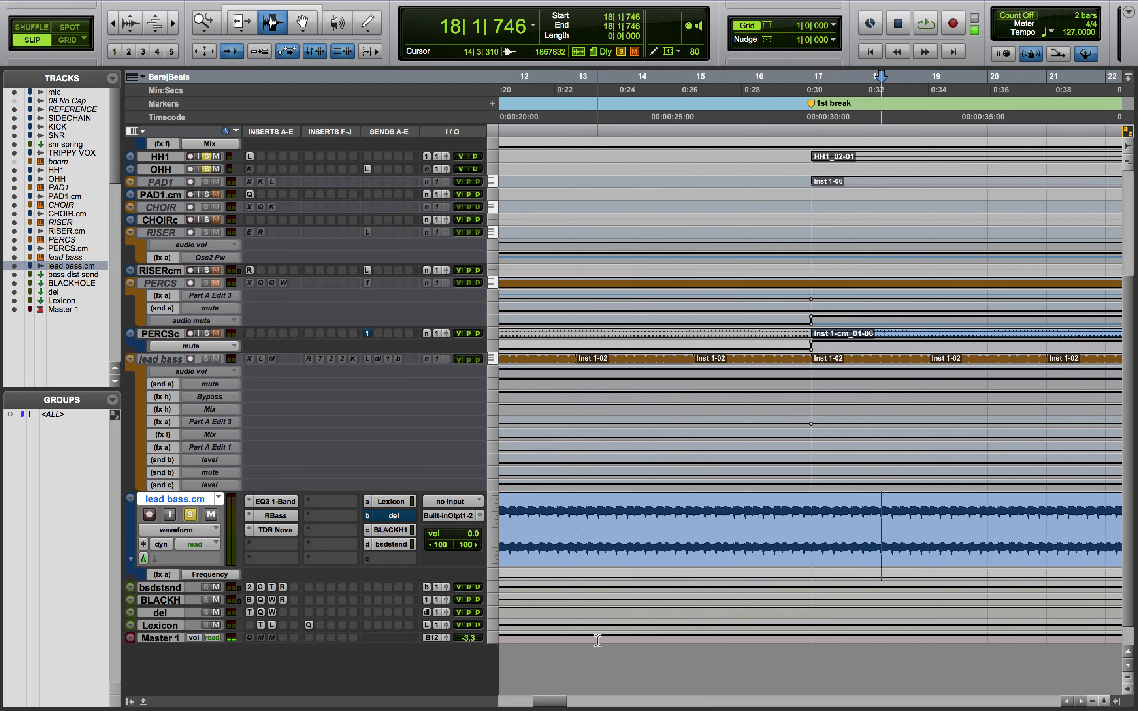
key(super+bracketleft)
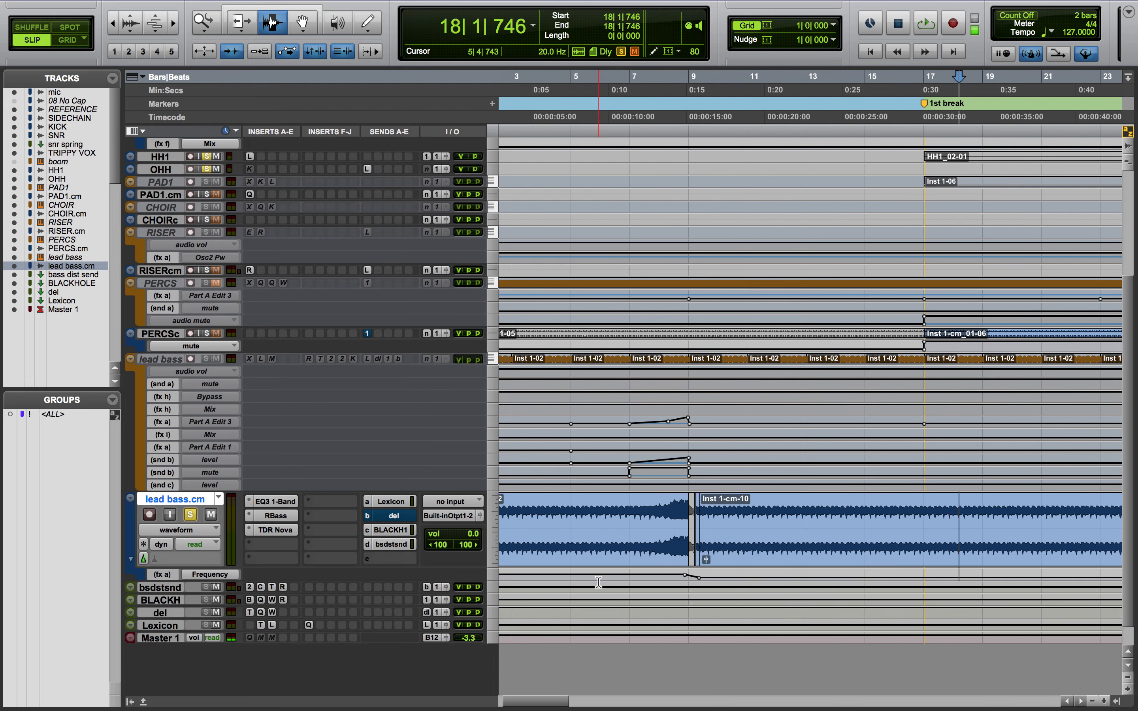
key(Return)
key(space)
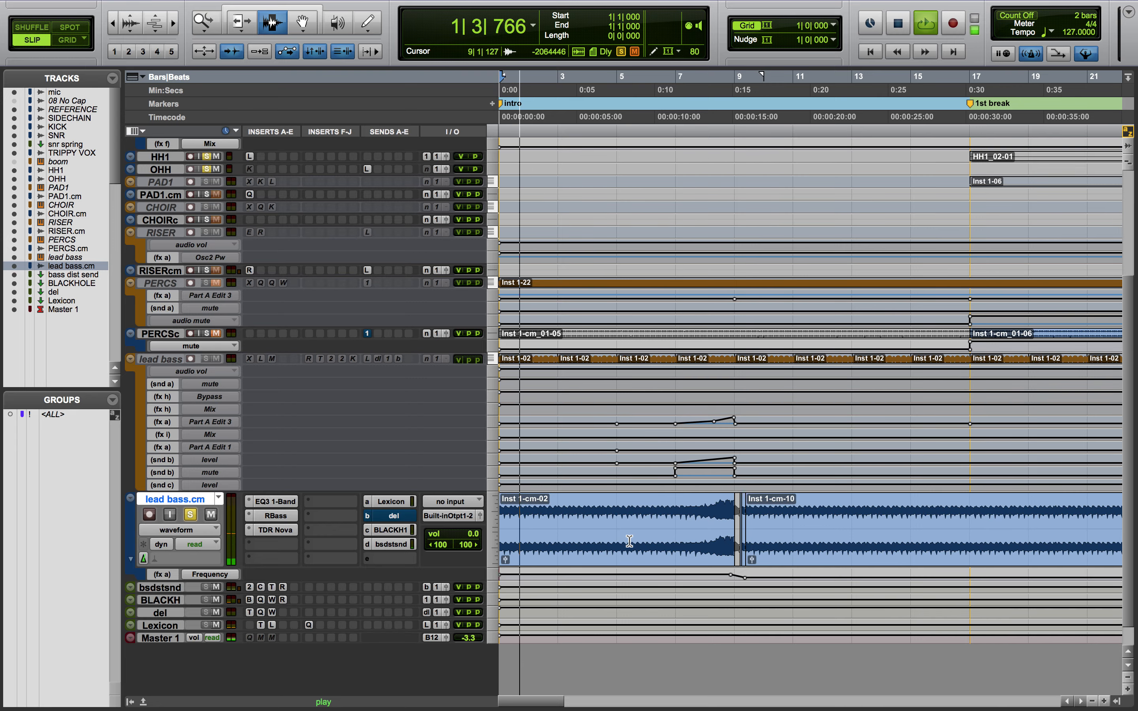
key(space)
- Play the soloed lead bass and drums from about bar 15 into the 1st break, and stop playback
scroll(741, 530, right, 1)
scroll(741, 530, right, 9)
scroll(776, 531, up, 5)
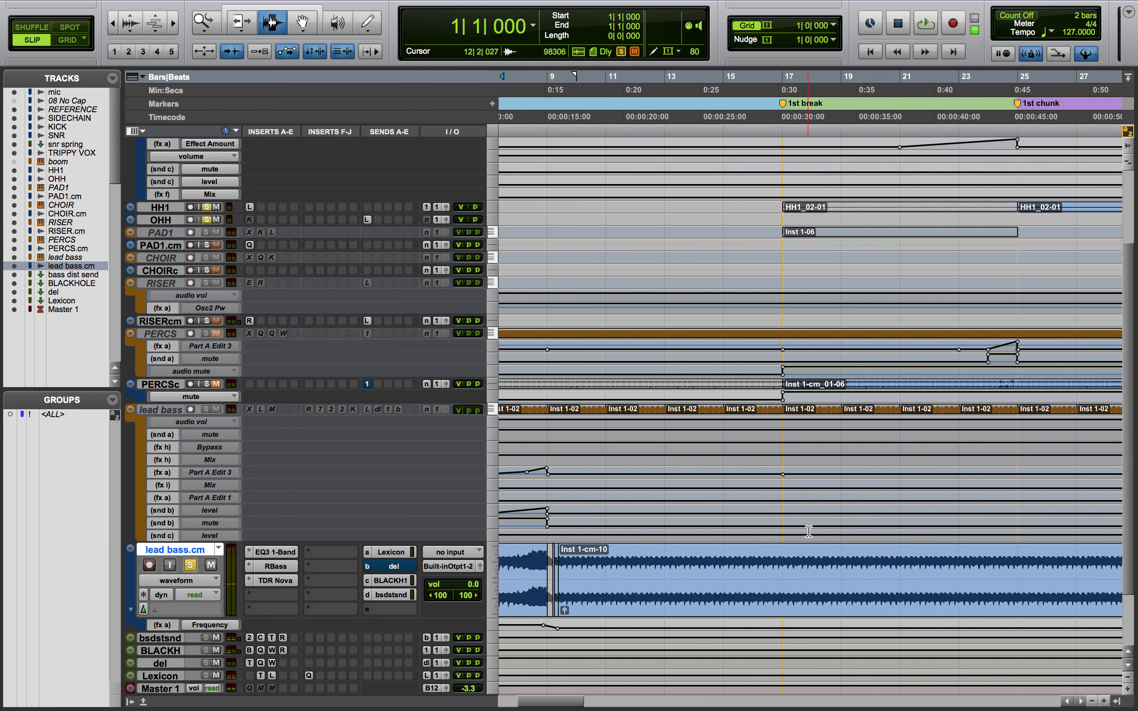
scroll(809, 532, down, 4)
scroll(723, 578, right, 2)
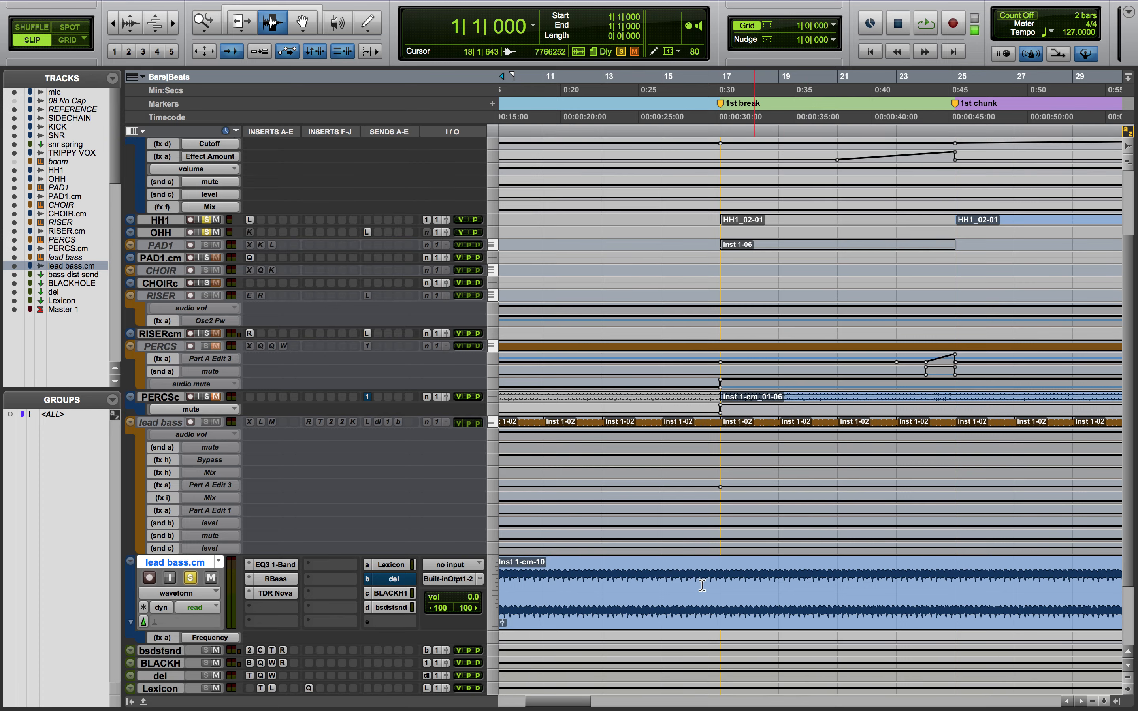
click(665, 607)
key(space)
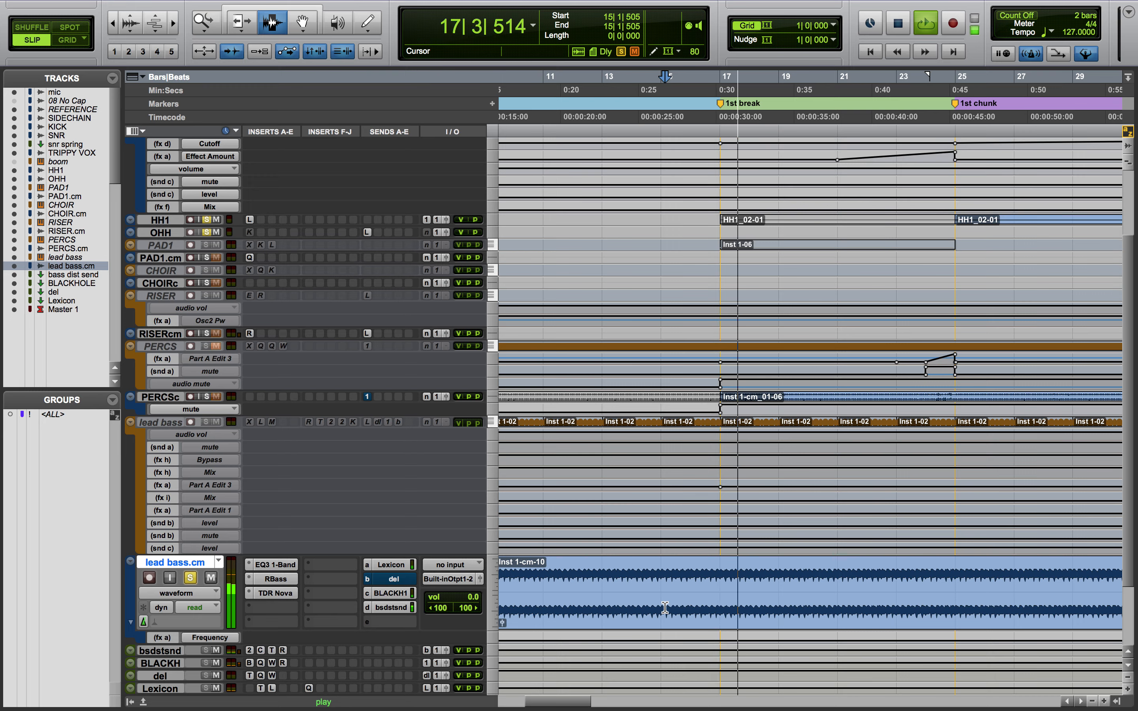
key(space)
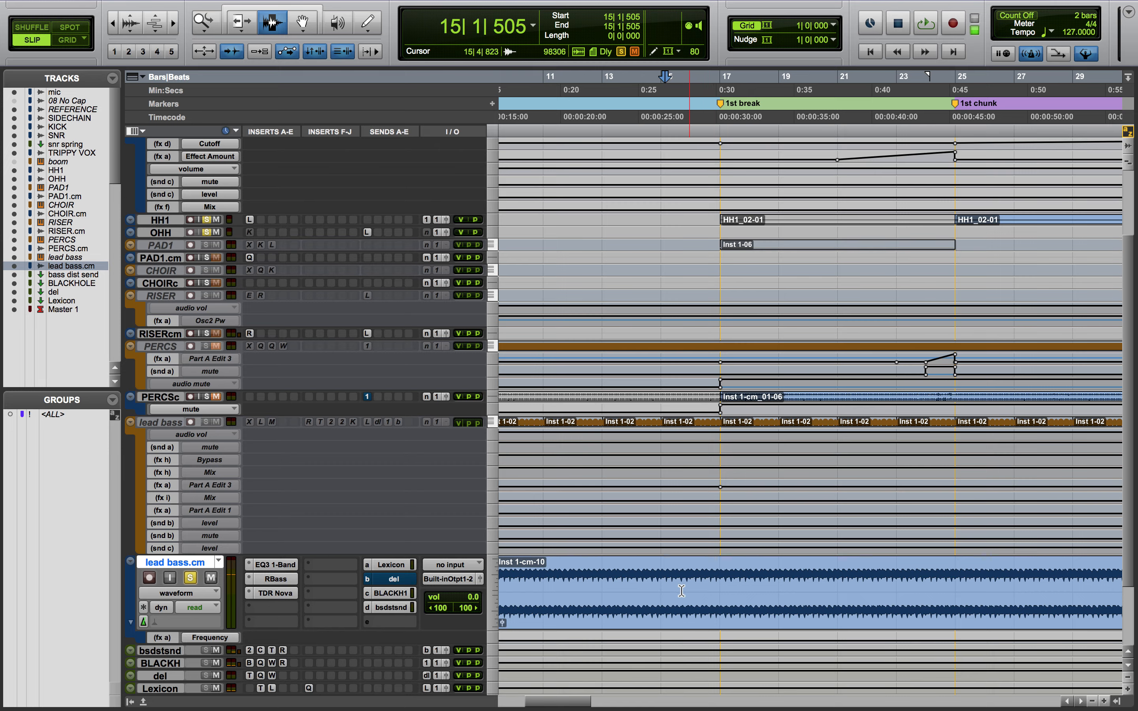
- Enlarge the lead bass automation lanes, including Xpand!2 Part A Edit 3, around bar 8 of the intro
scroll(649, 597, left, 2)
key(r)
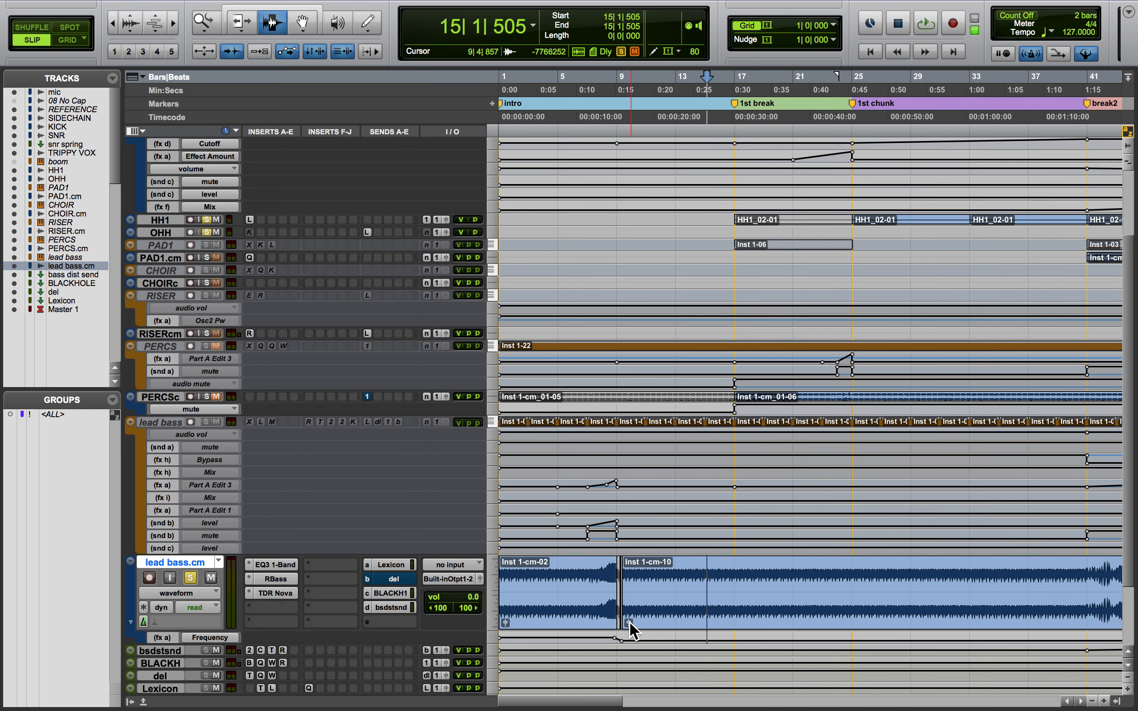
click(602, 603)
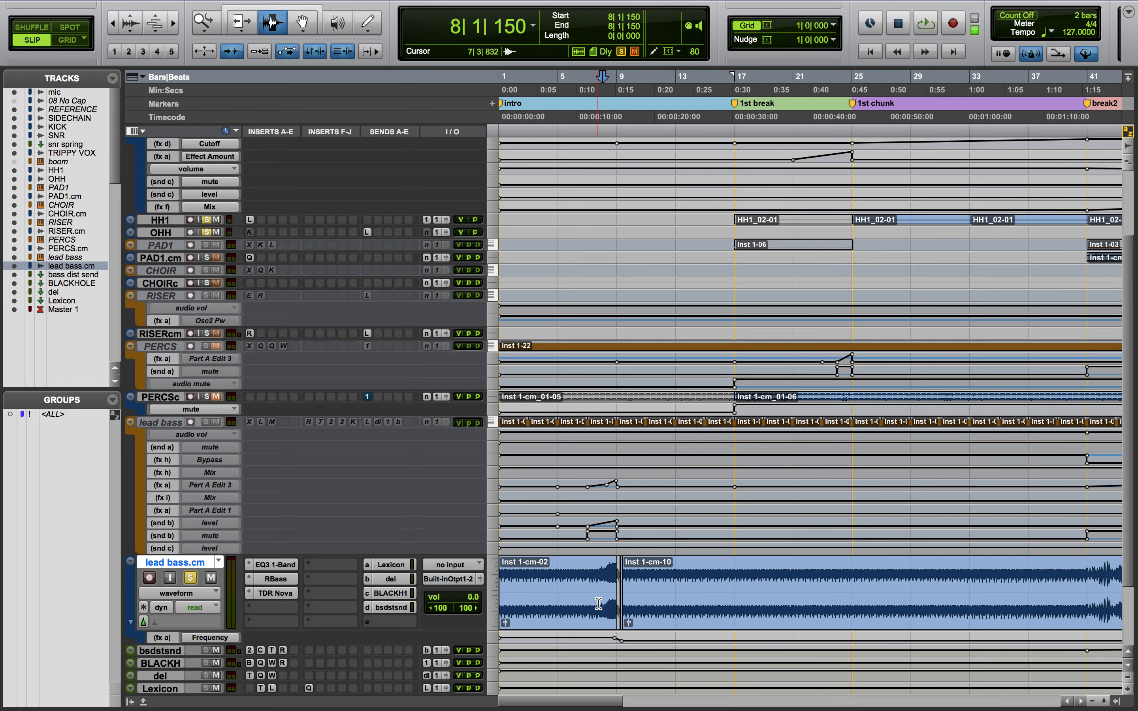
key(super+bracketright)
key(super+bracketright)
key(super+bracketright)
scroll(603, 607, down, 5)
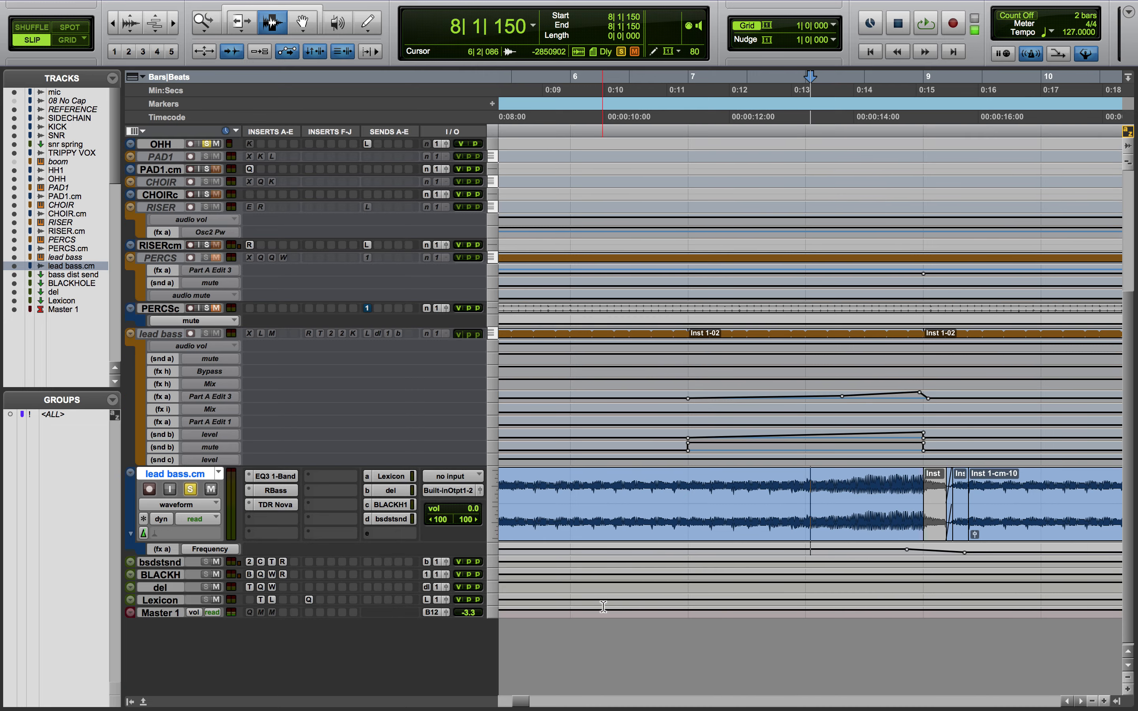
click(491, 397)
click(522, 484)
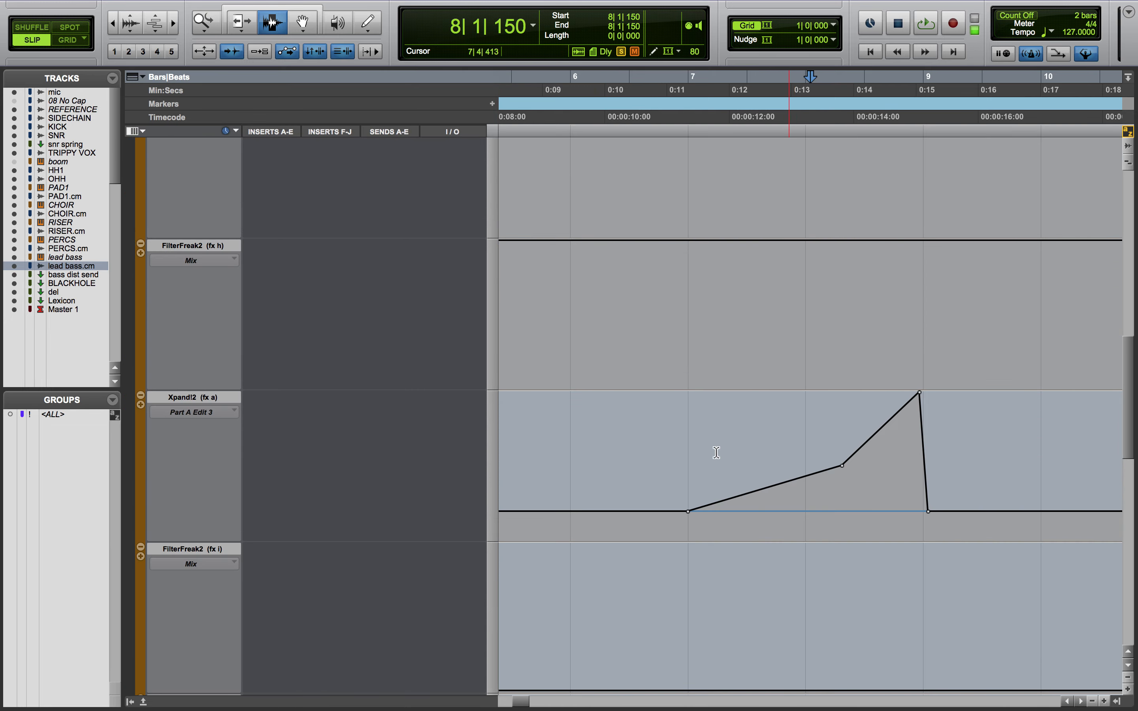
- Set the lead bass automation lanes to small height and select the Xpand!2 Part A Edit 3 ramp from about bar 7 to bar 9
click(493, 435)
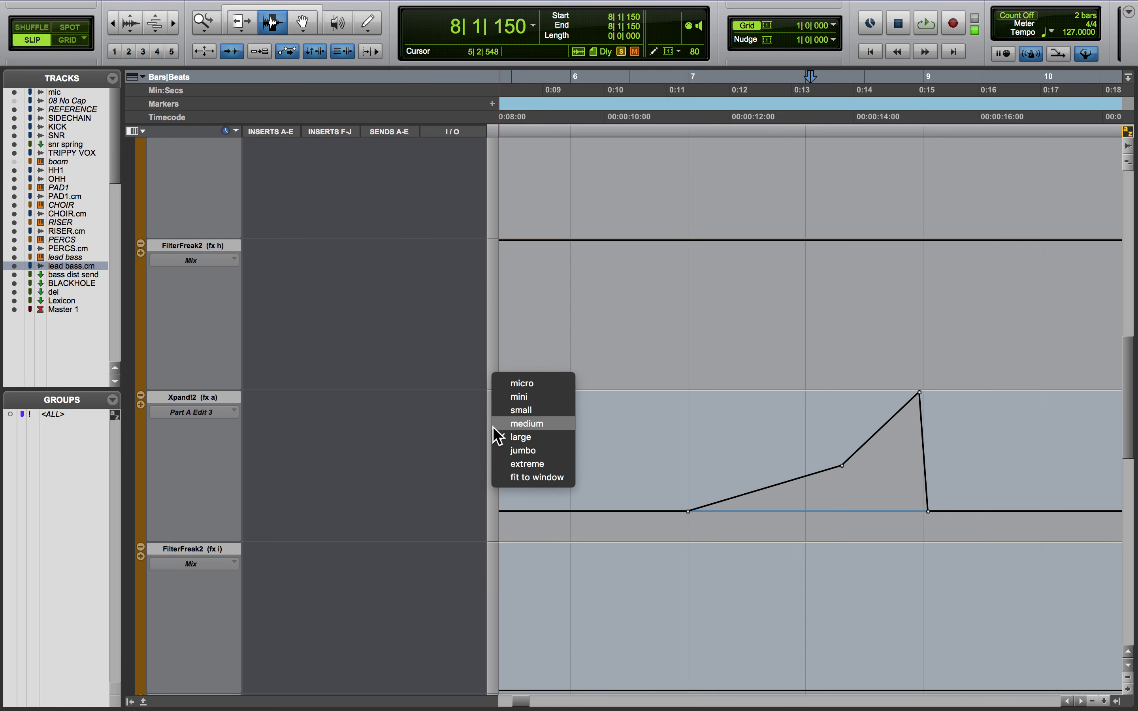
click(519, 415)
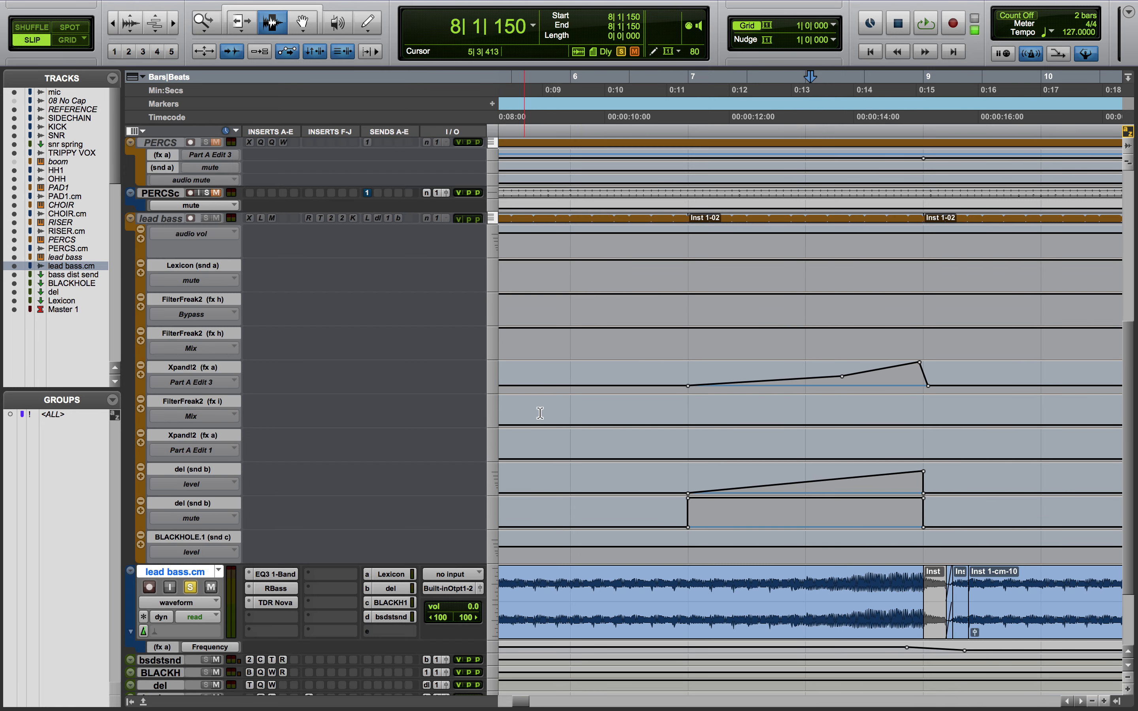
drag(685, 376, 928, 379)
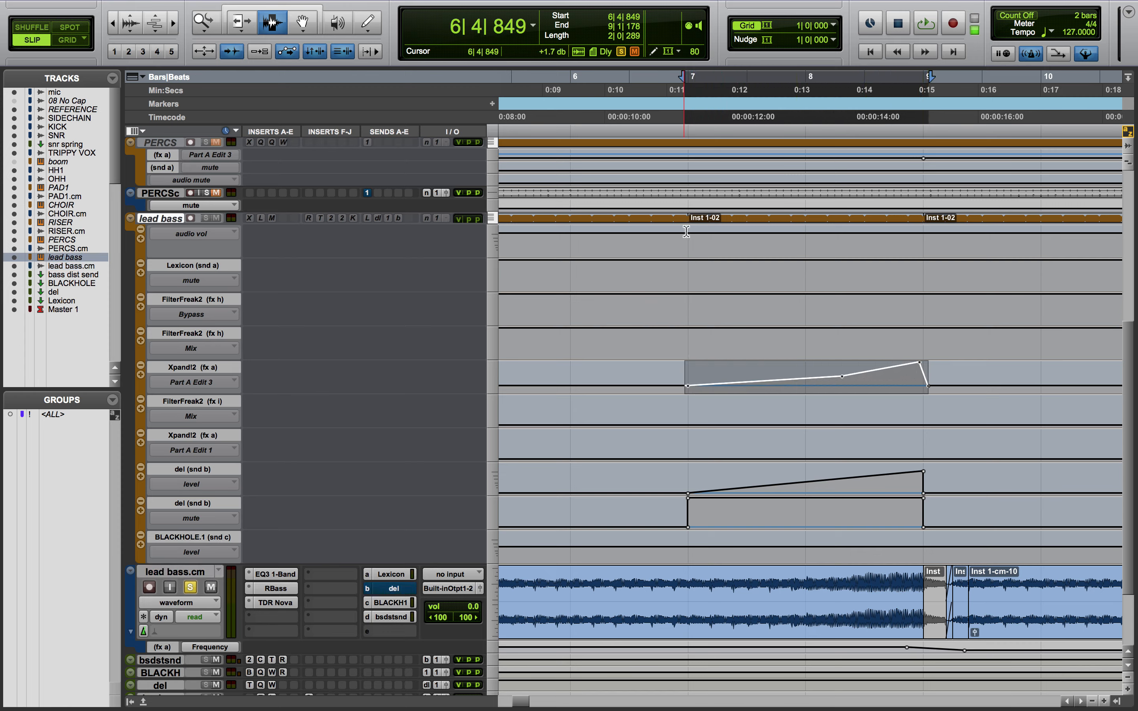
- Set the lead bass instrument track to medium height and place the edit cursor just before bar 7
click(490, 217)
click(517, 265)
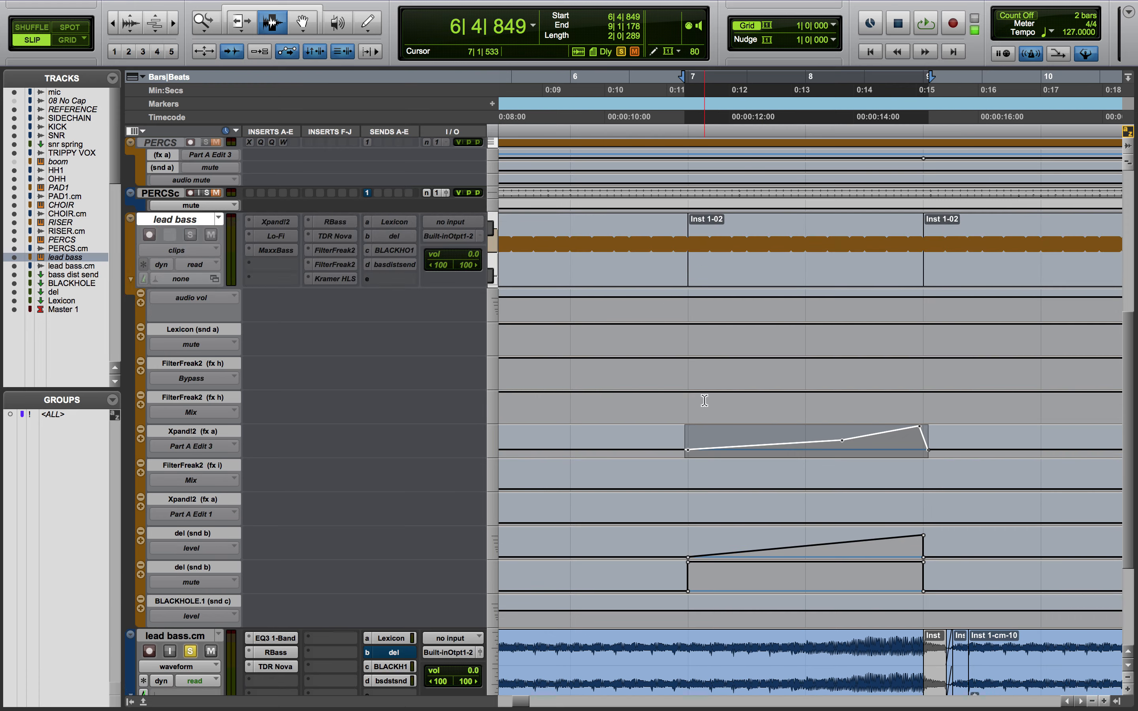
click(672, 460)
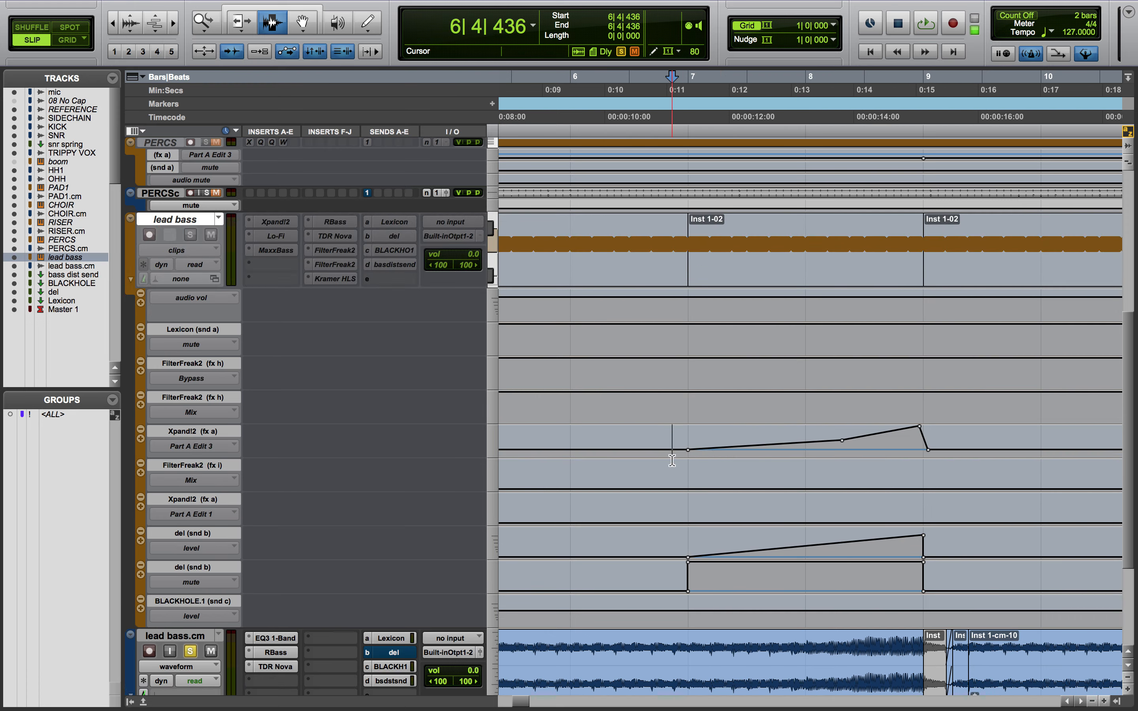
- Open and close the lead bass Xpand!2 plug-in, and highlight the Part A Edit 3 and del send level ramps in bars 7 and 8
click(290, 225)
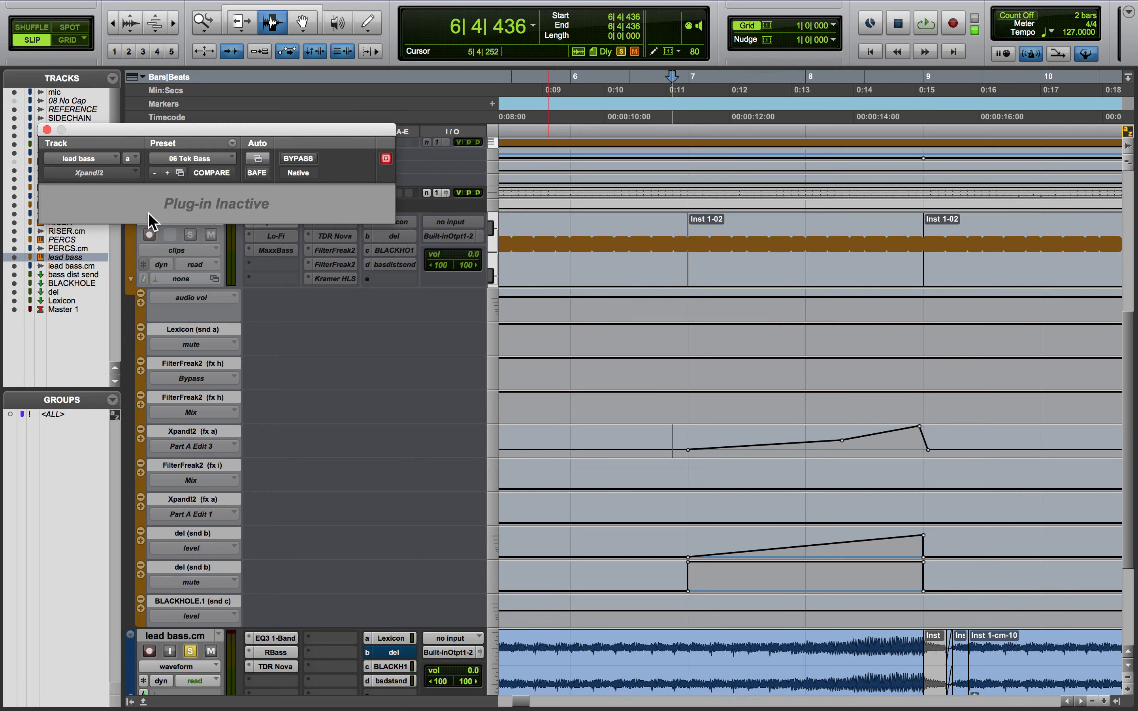
click(46, 129)
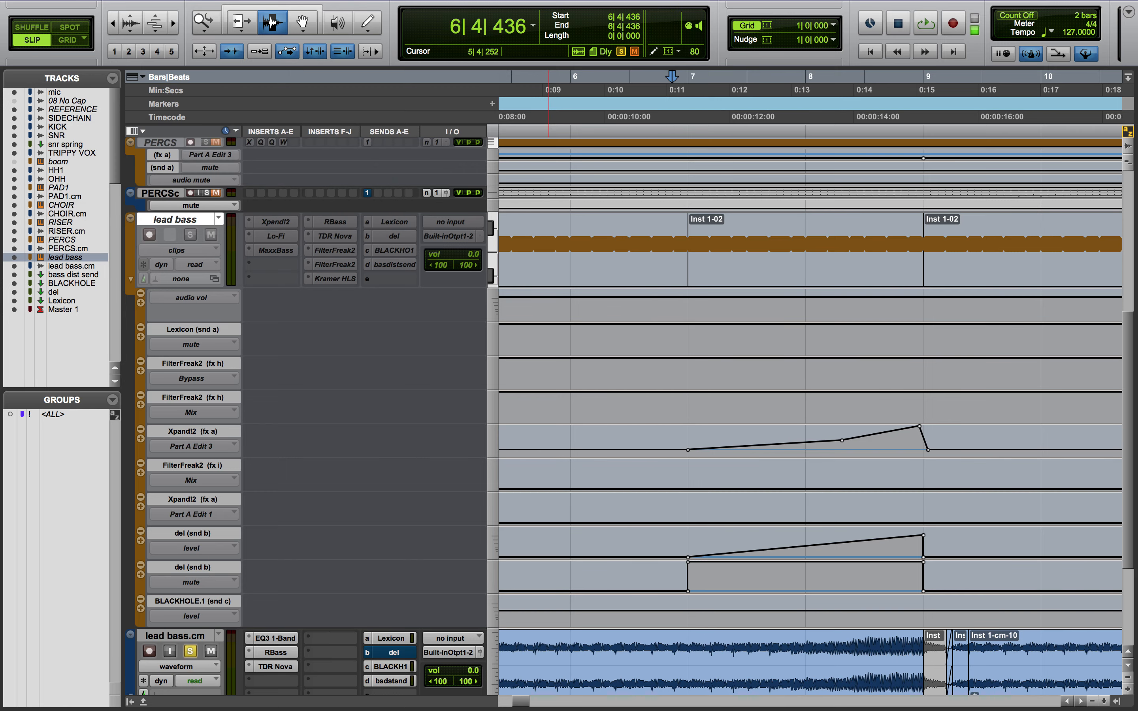
drag(700, 450, 926, 452)
drag(723, 551, 922, 551)
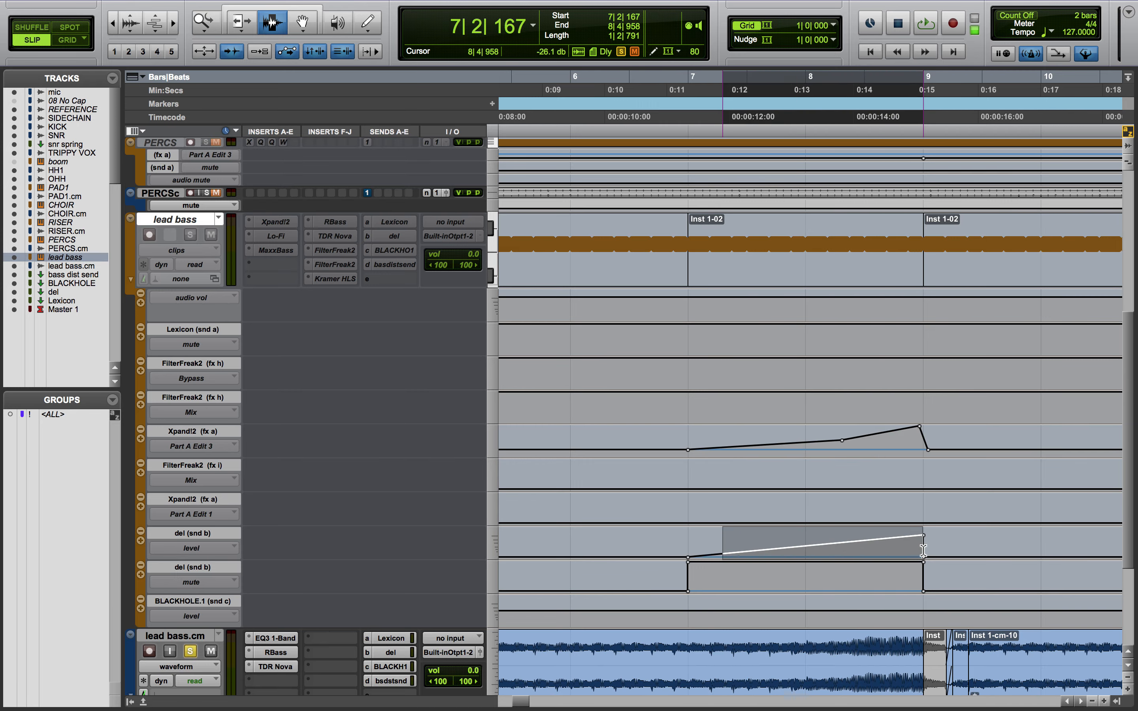
- Play the soloed lead bass.cm from about bar 7 beat 2 past bar 9, and stop playback
scroll(709, 596, down, 3)
click(744, 607)
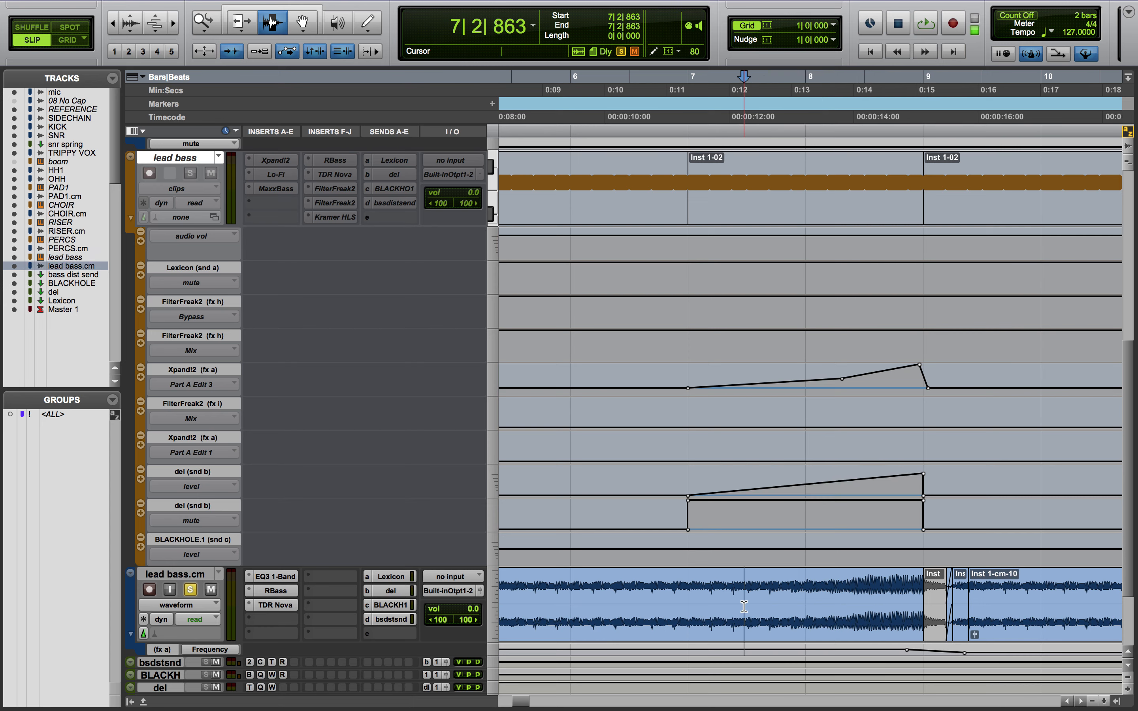
click(190, 589)
click(191, 590)
key(space)
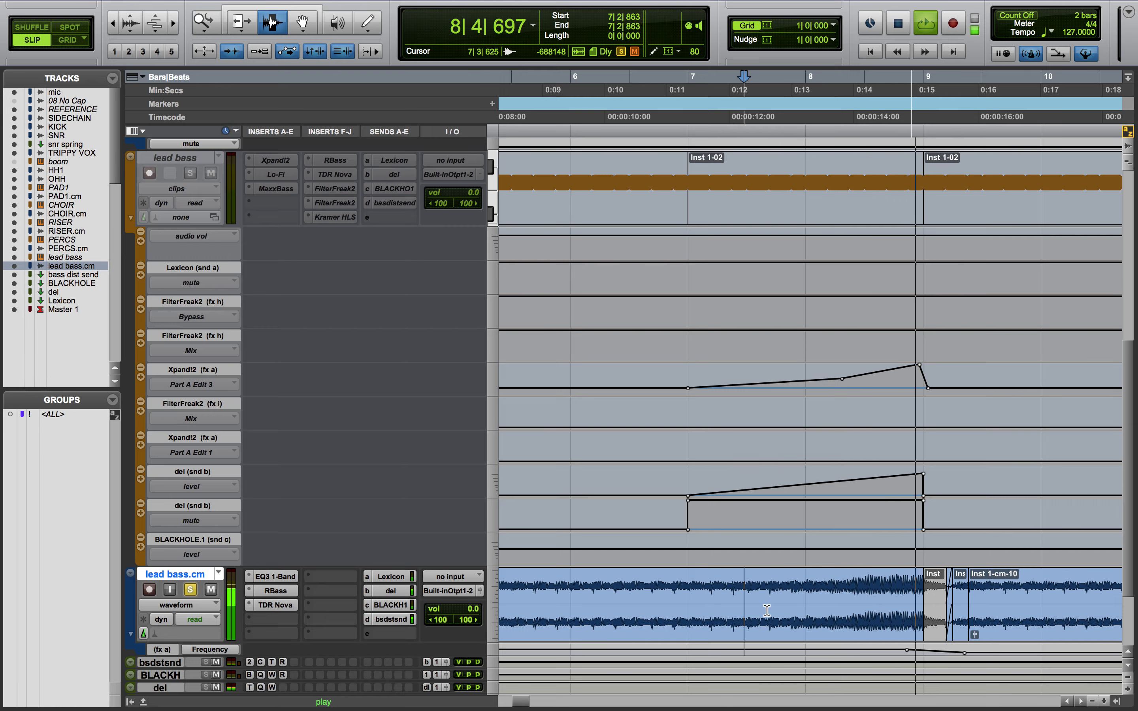
scroll(1013, 595, down, 5)
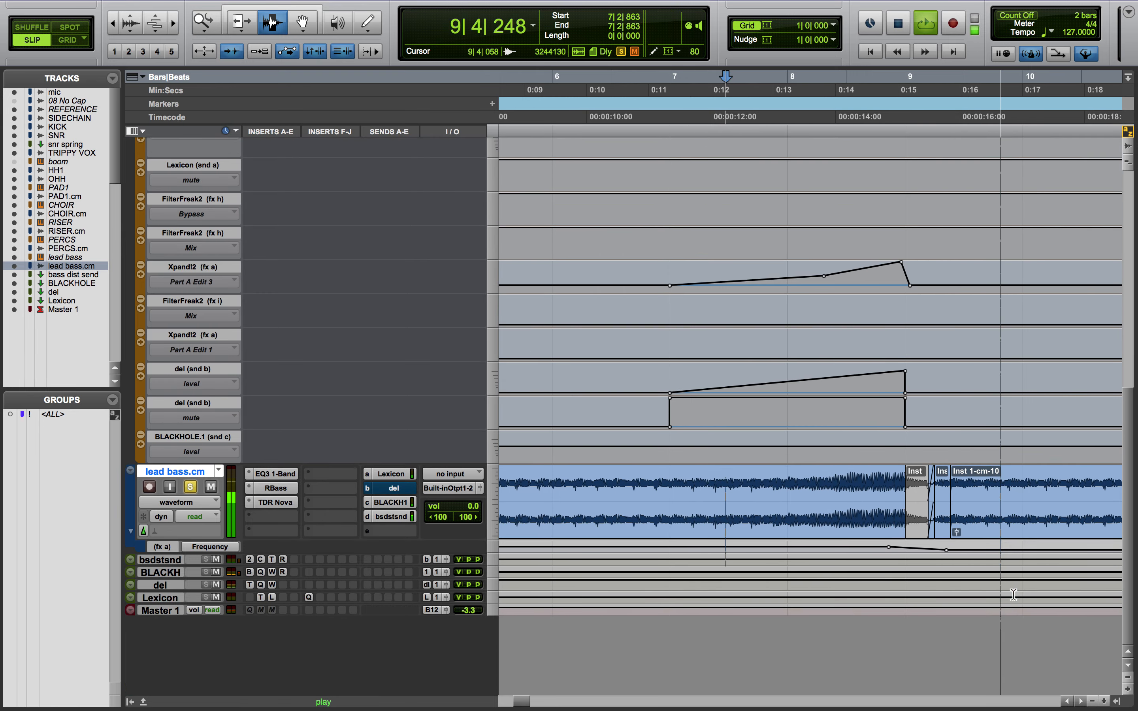
key(space)
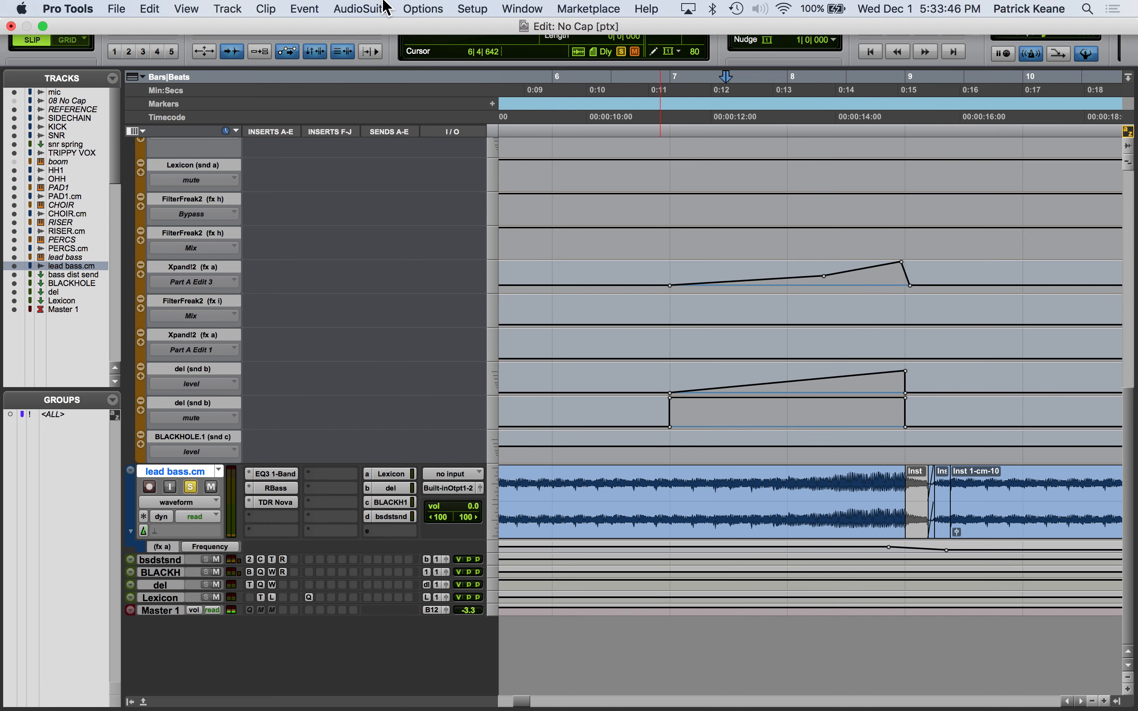
- Open the Vari-Fi AudioSuite plug-in to view its slow-down settings, and close it
click(363, 8)
mouse_move(389, 59)
click(588, 209)
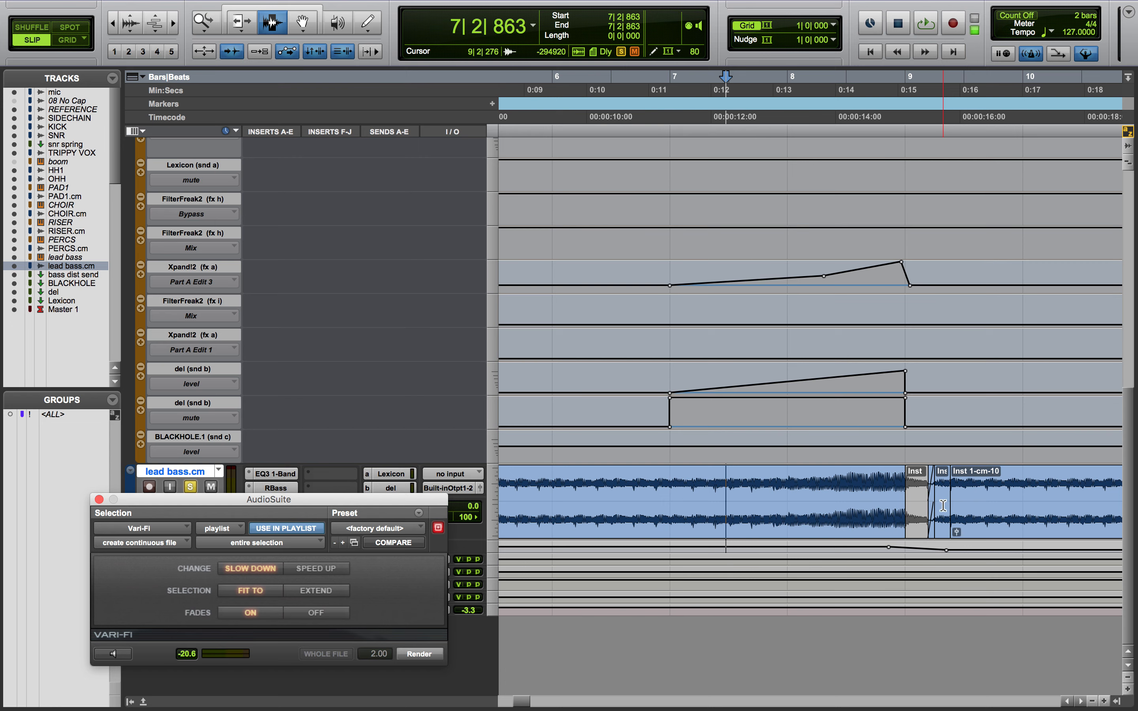
click(99, 499)
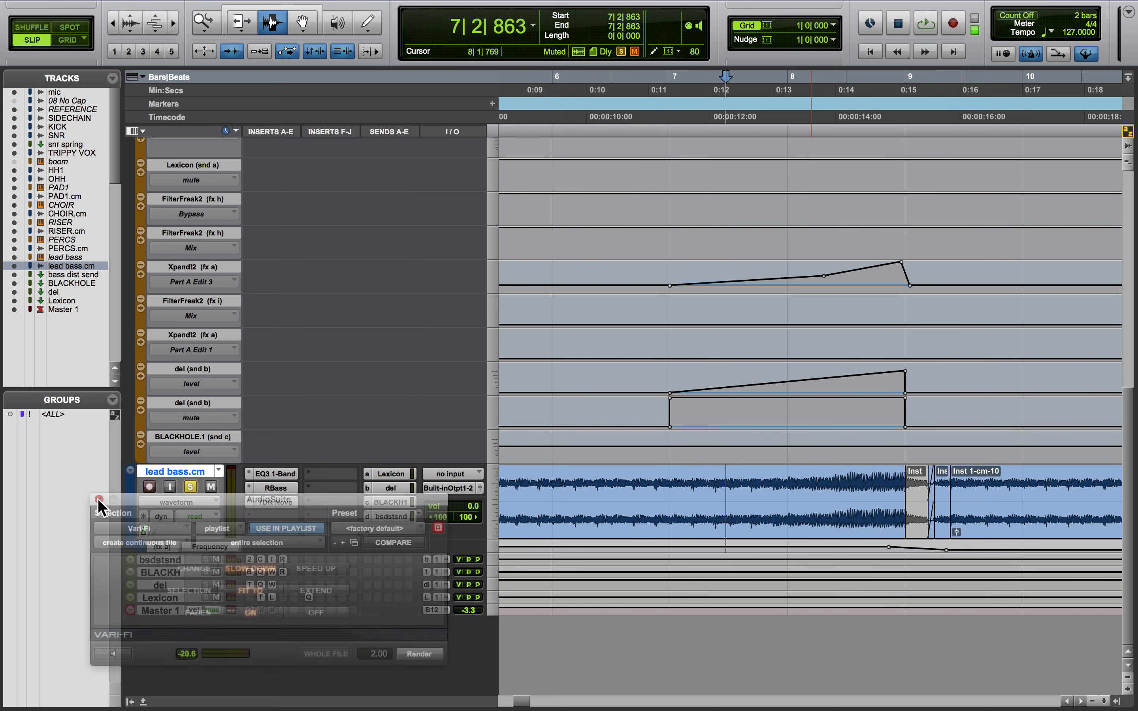
- Select the short clip at bar 9 on the lead bass.cm track
double_click(918, 511)
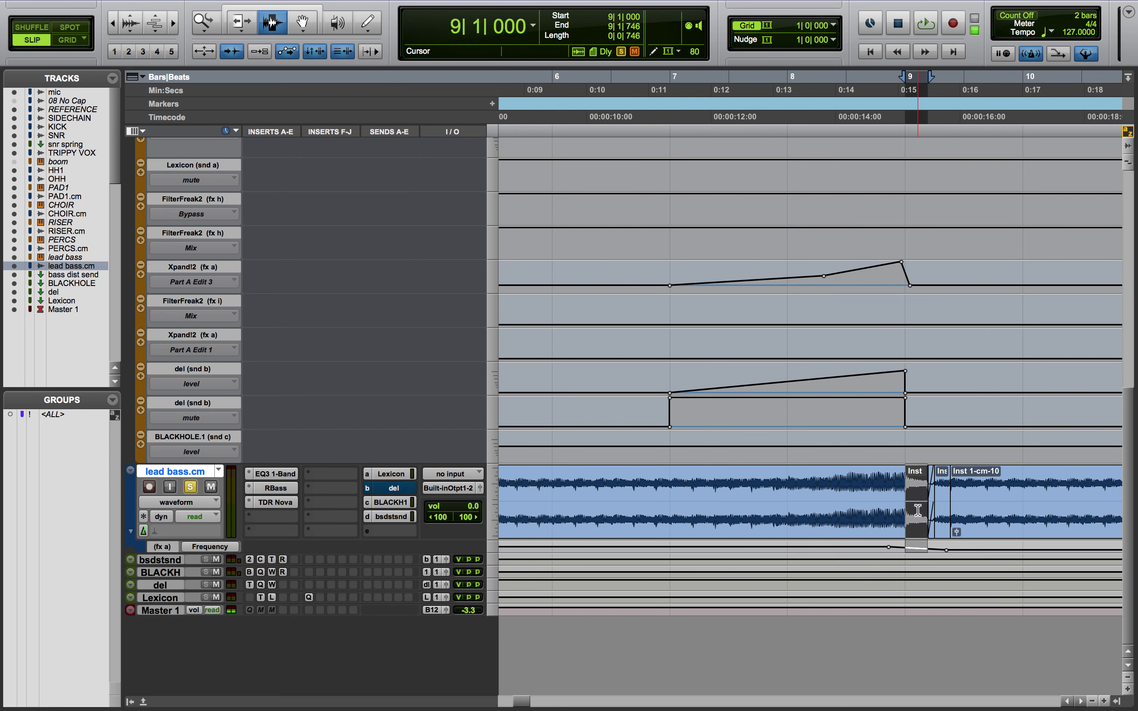
scroll(766, 517, up, 5)
scroll(767, 520, down, 5)
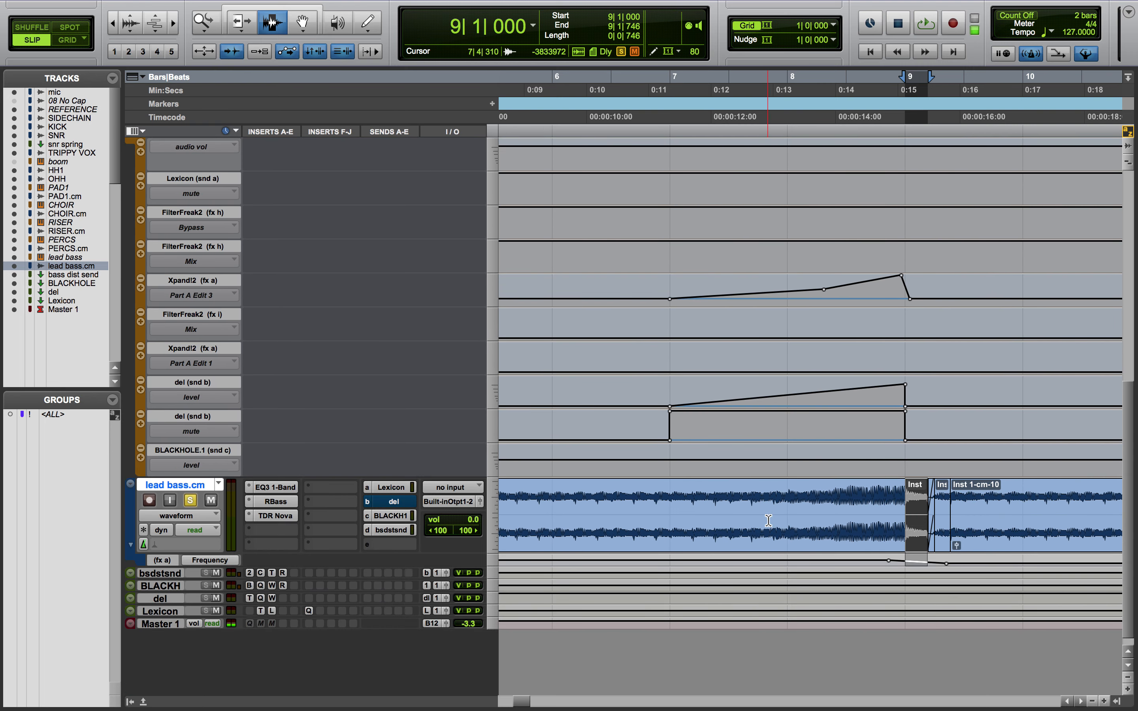
- Solo the KICK track in place of lead bass.cm, play it from about bar 8 beat 4, and stop playback
click(190, 501)
scroll(192, 507, up, 10)
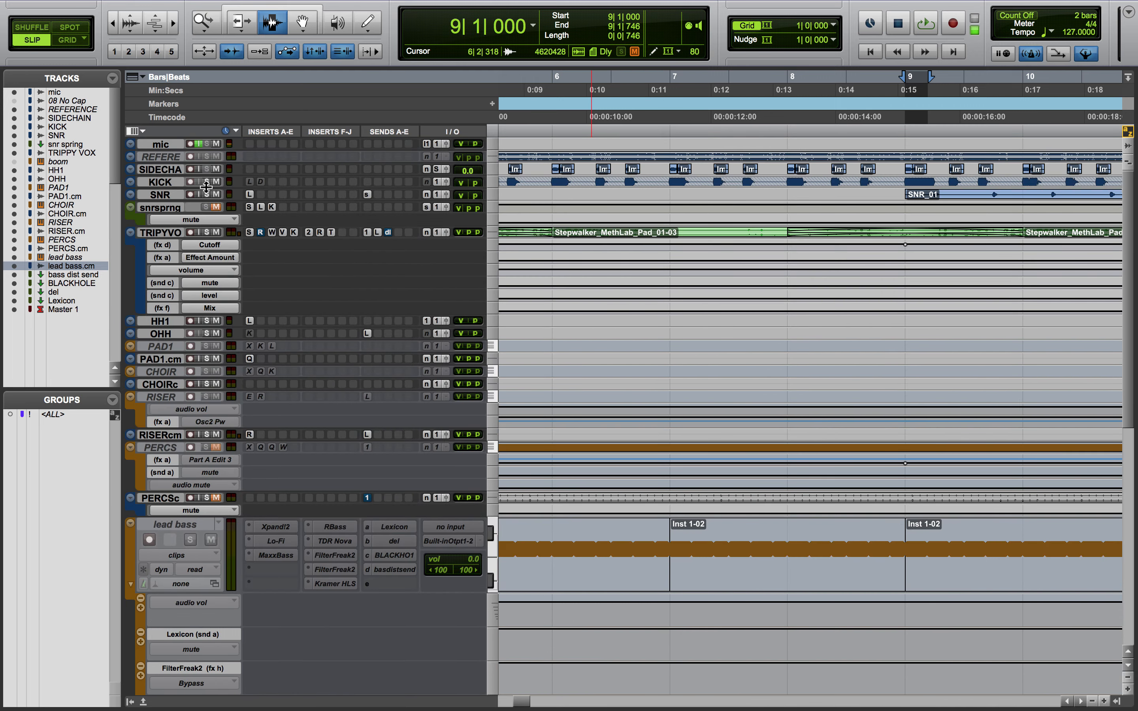
click(207, 182)
click(878, 190)
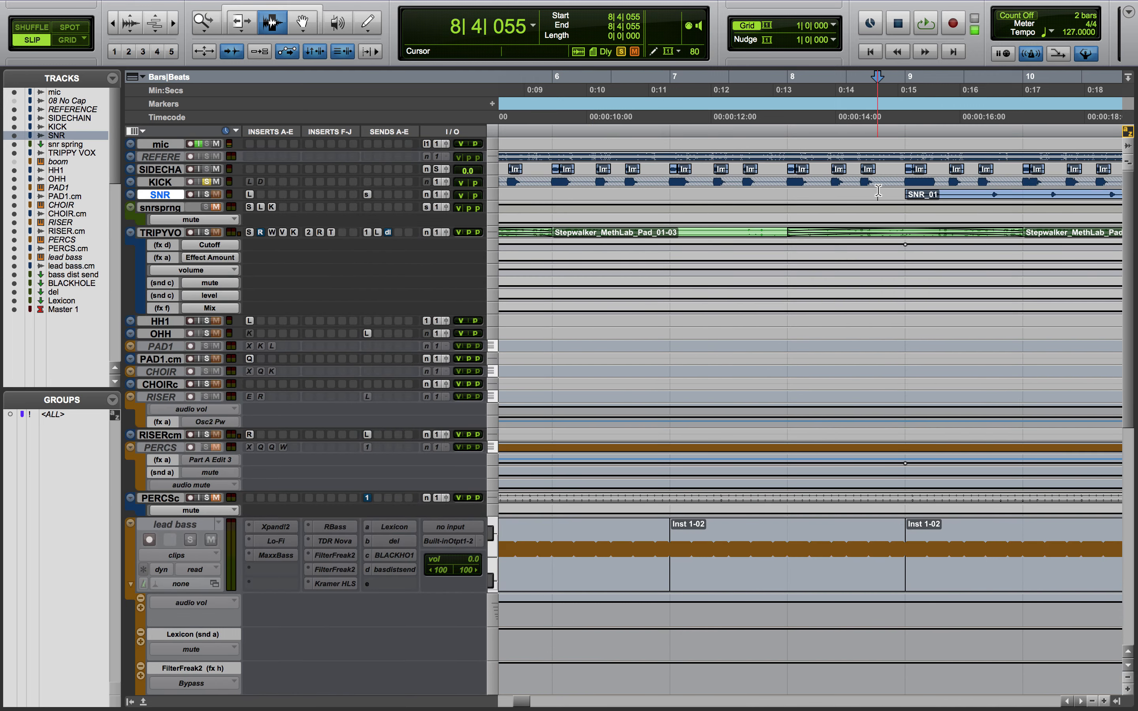
key(space)
key(space)
- Reselect the short bar 9 clip on lead bass.cm, and fit the whole song in view with compact track heights
scroll(907, 644, down, 10)
drag(905, 506, 927, 506)
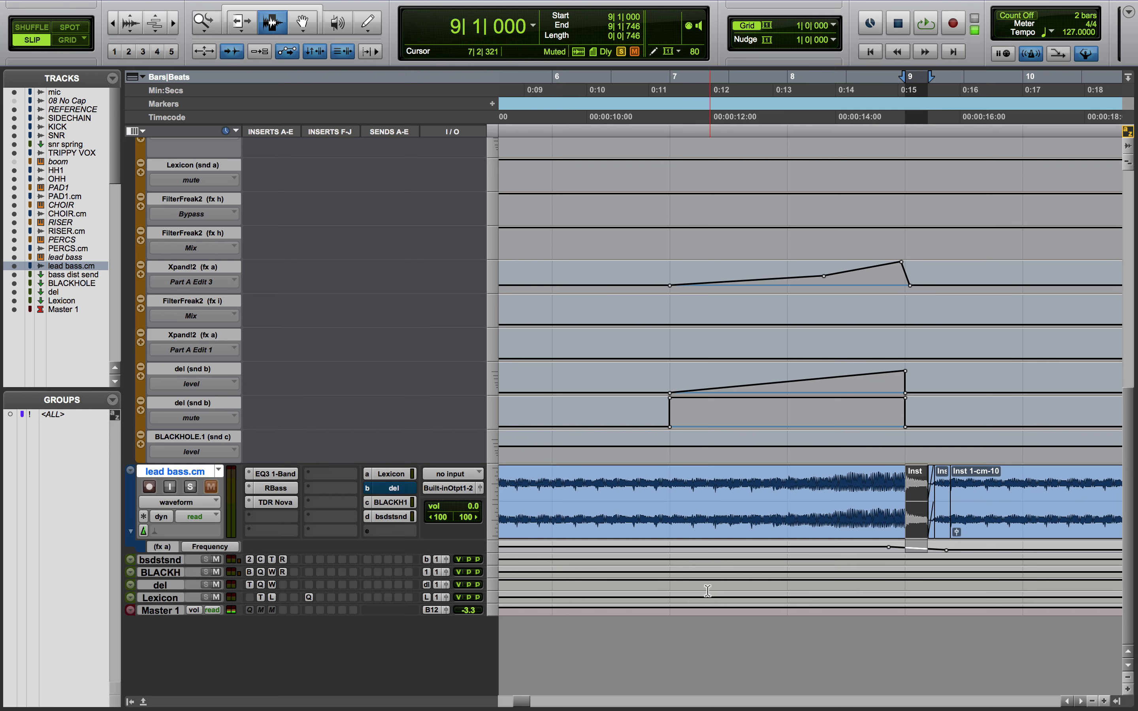
key(super+bracketleft)
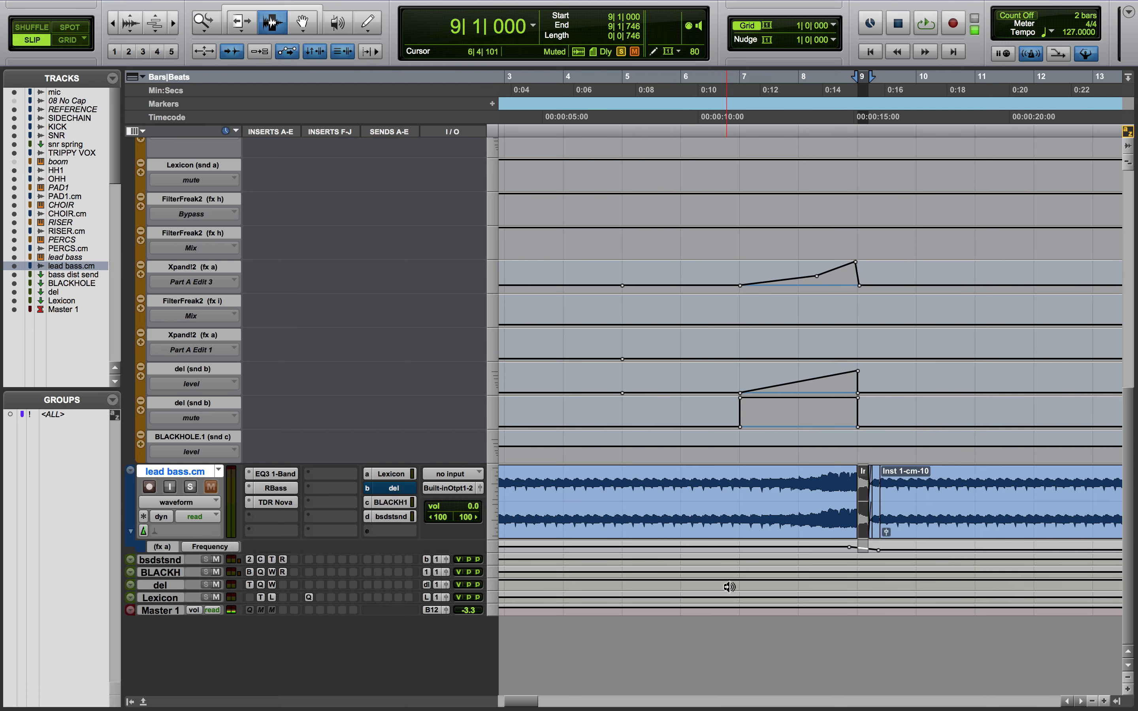
key(ctrl+alt+super+Down)
key(alt+a)
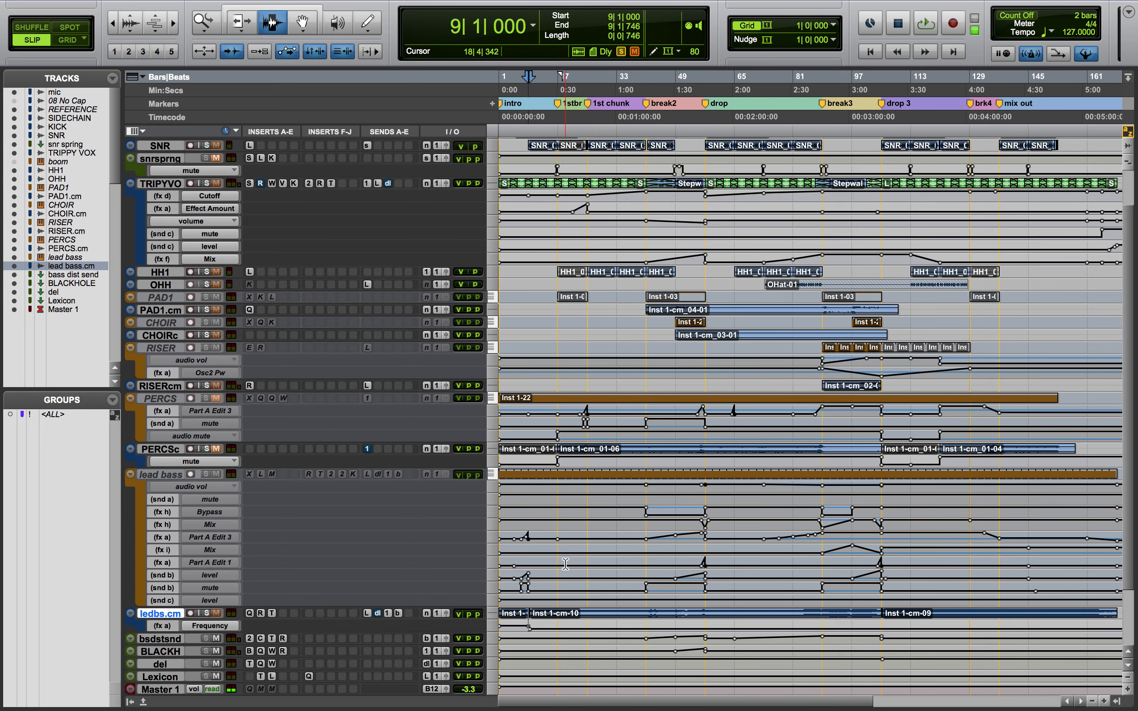
- Highlight lead bass.cm from about bar 12 to bar 39, solo it, play it from bar 40 into break2, and stop playback
drag(541, 607, 640, 617)
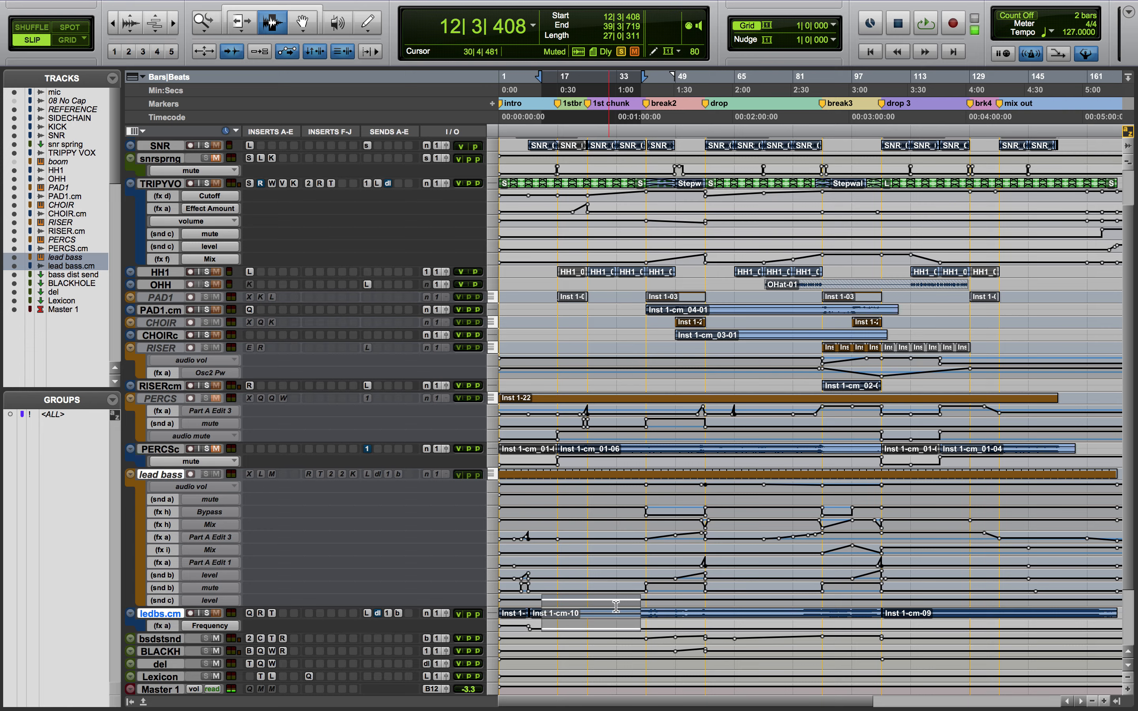
click(643, 618)
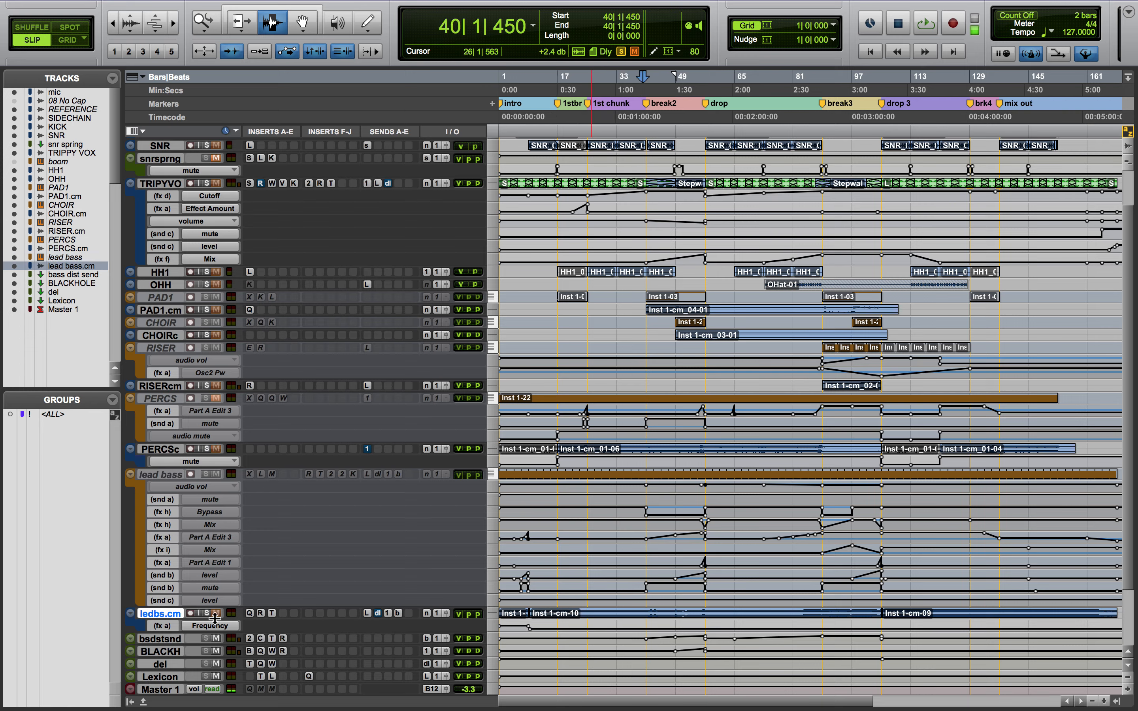
click(206, 613)
key(space)
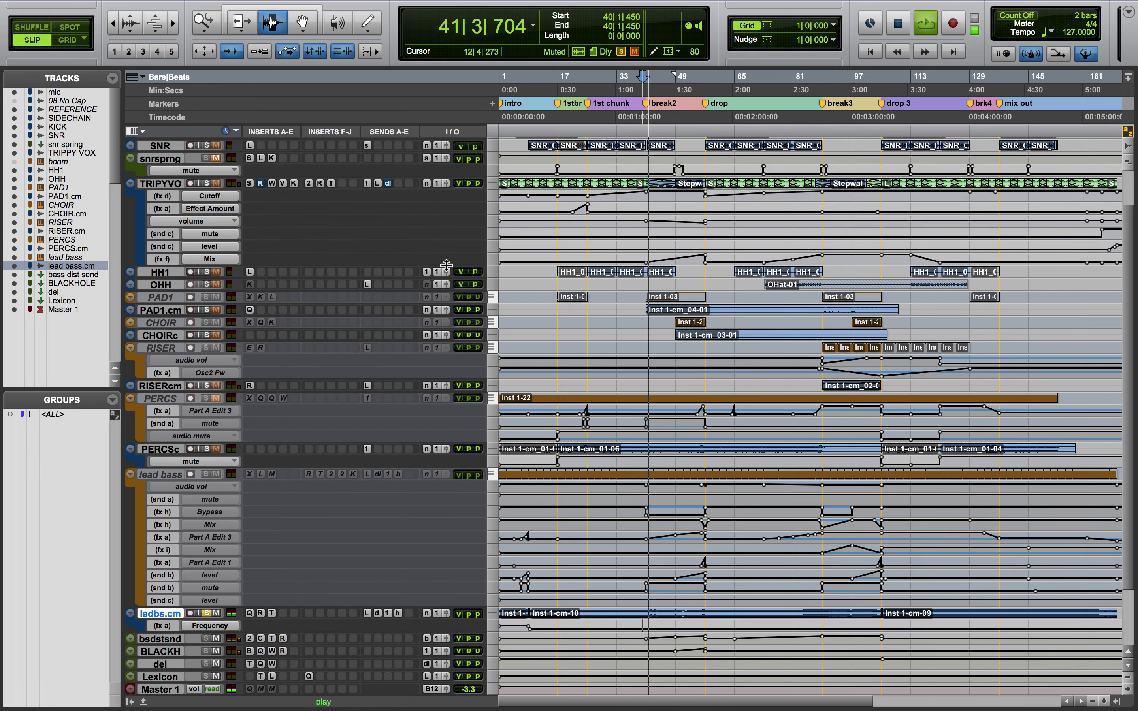
scroll(598, 298, up, 2)
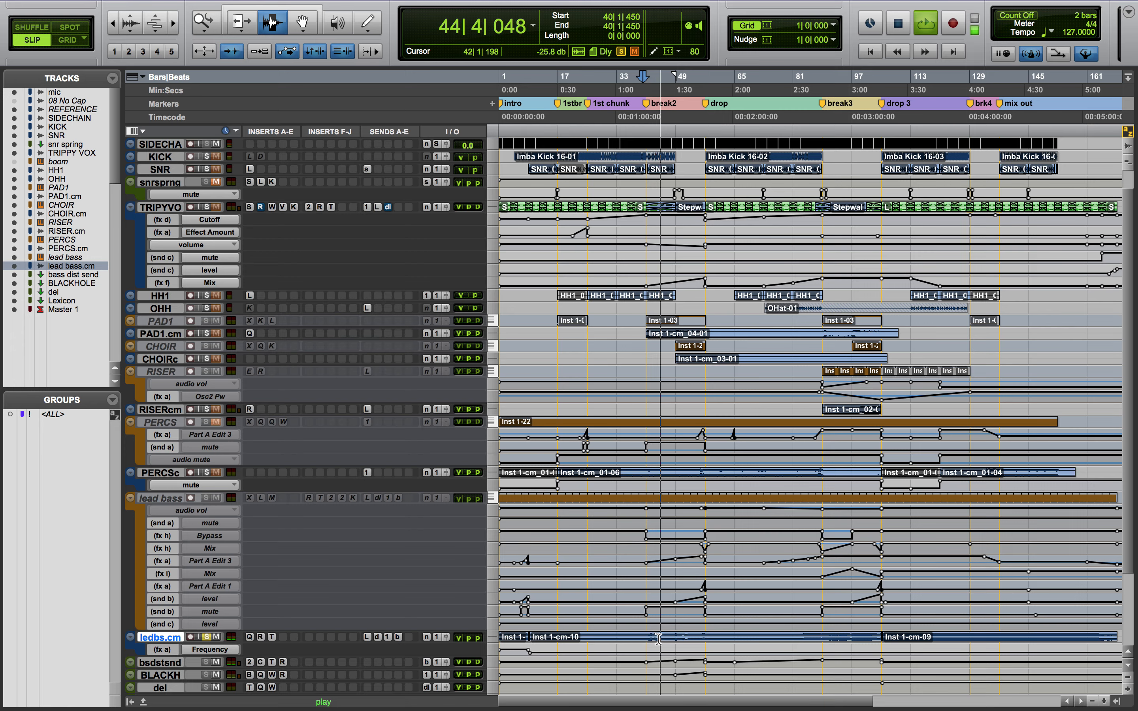
key(space)
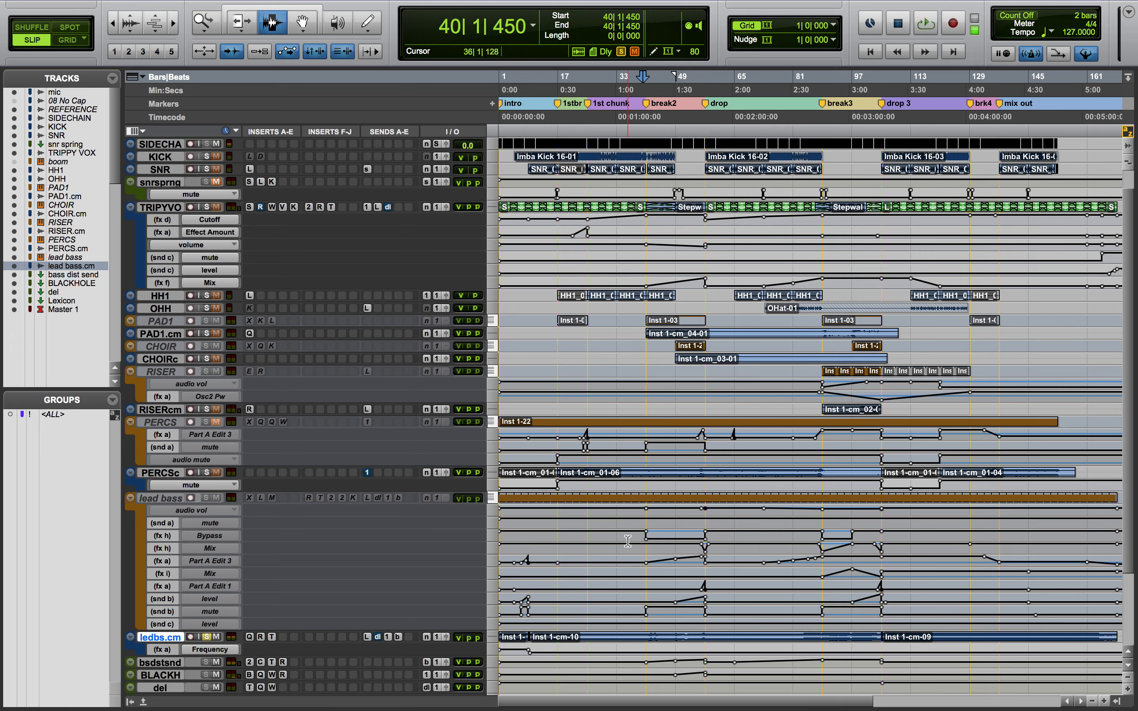
- Increase the height of all tracks and zoom in on break2 around bar 44 of the KICK track
key(ctrl+alt+Up)
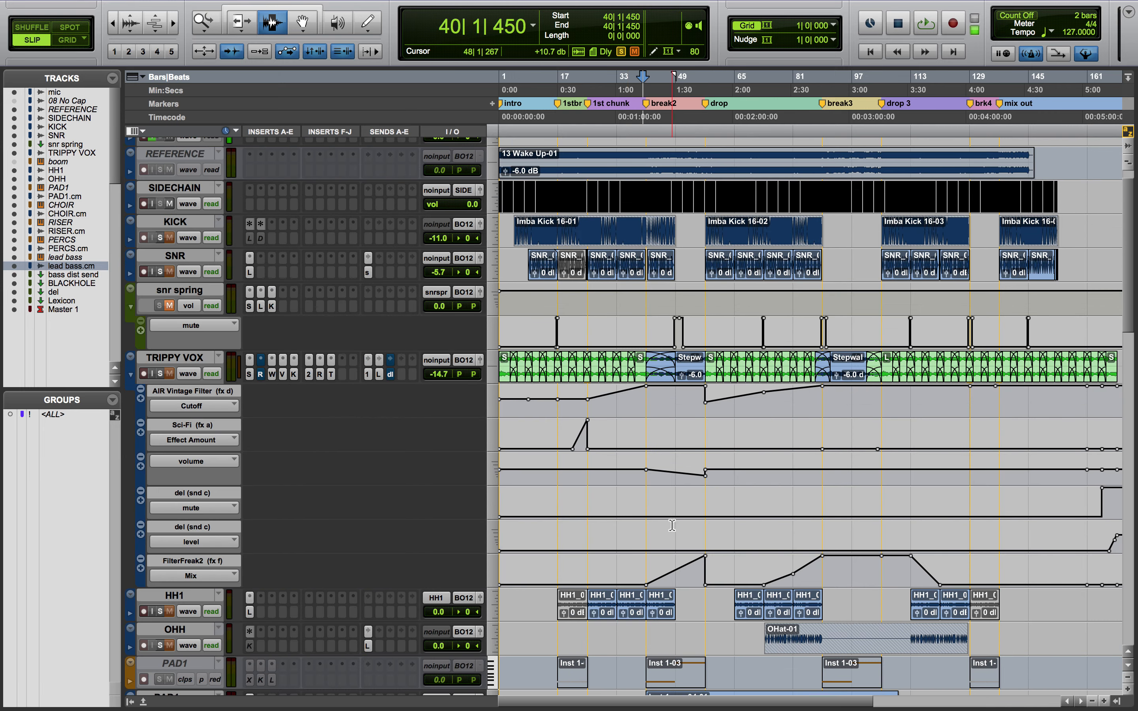
scroll(673, 525, down, 1)
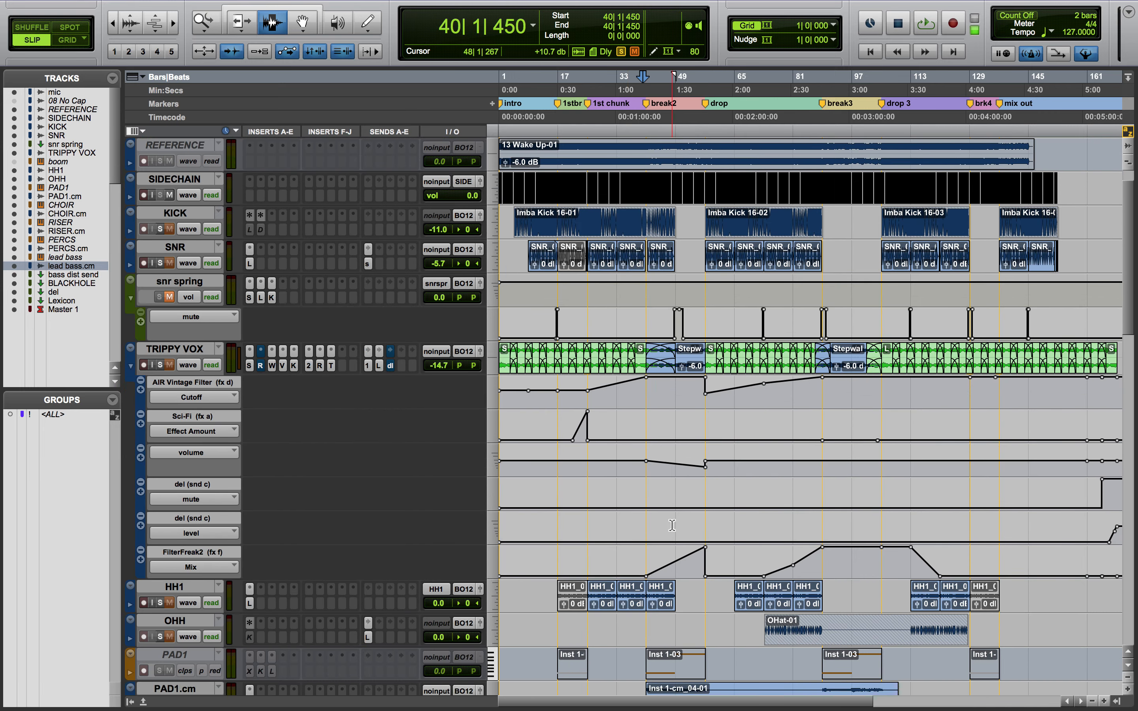
click(660, 237)
key(t)
key(t)
scroll(662, 239, right, 3)
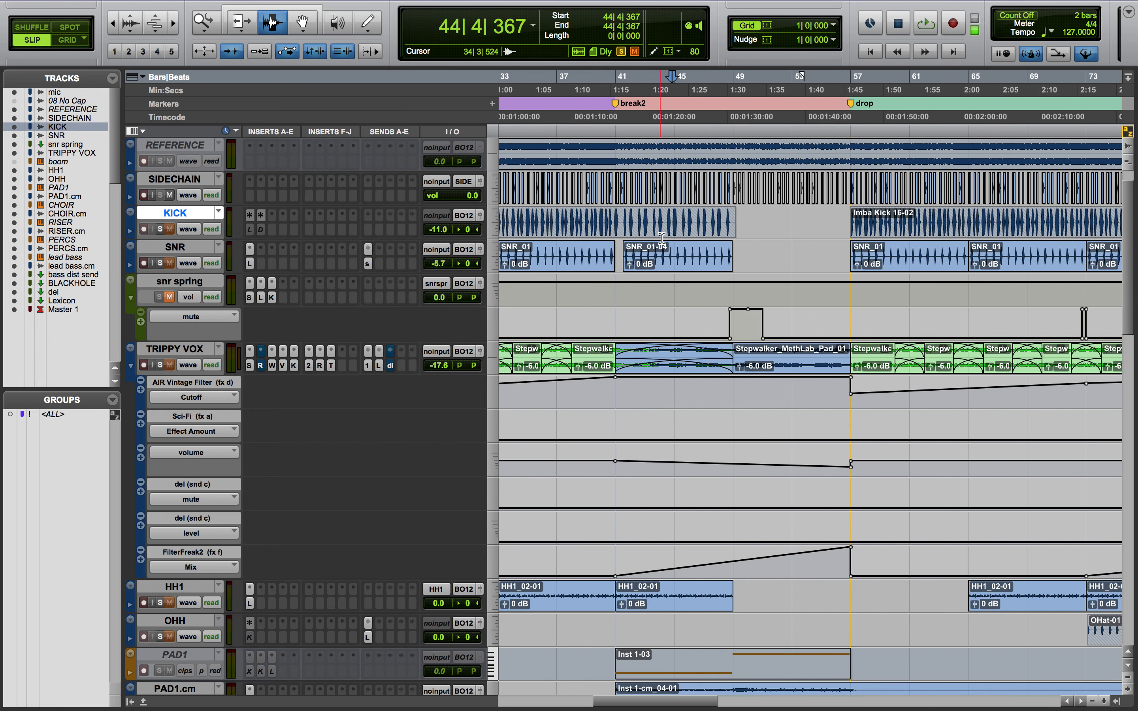
- Highlight the second half of break2, about bars 49 to 57, in the TRIPPY VOX automation
scroll(730, 329, down, 3)
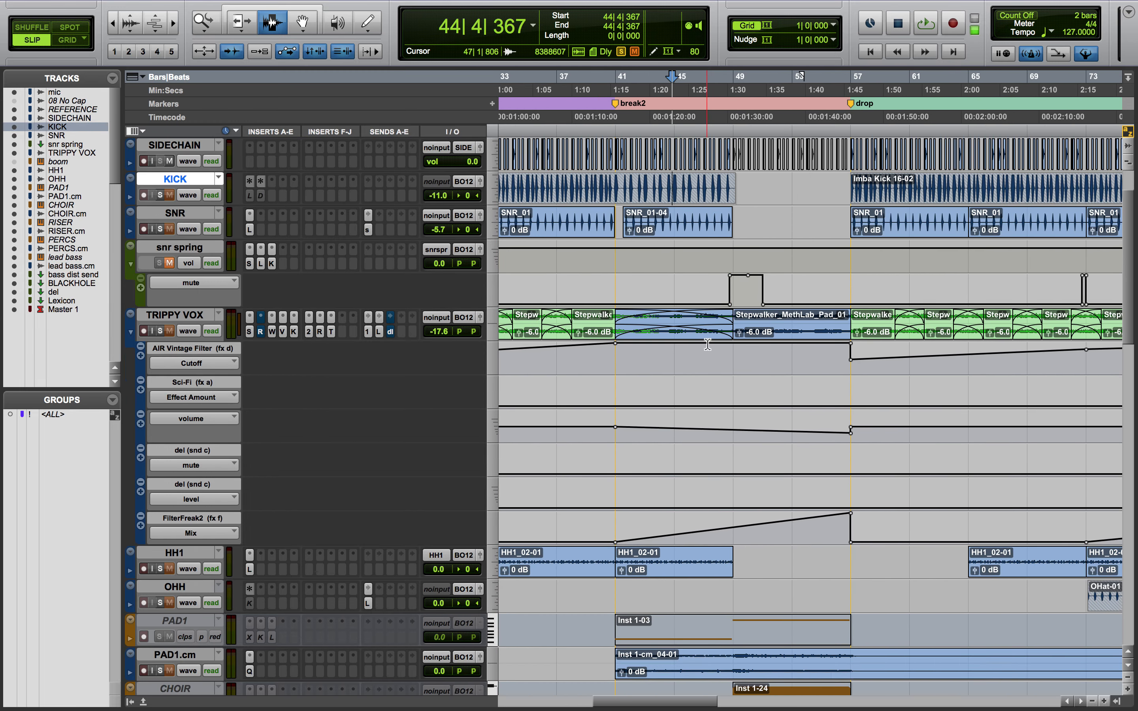
drag(729, 336, 849, 333)
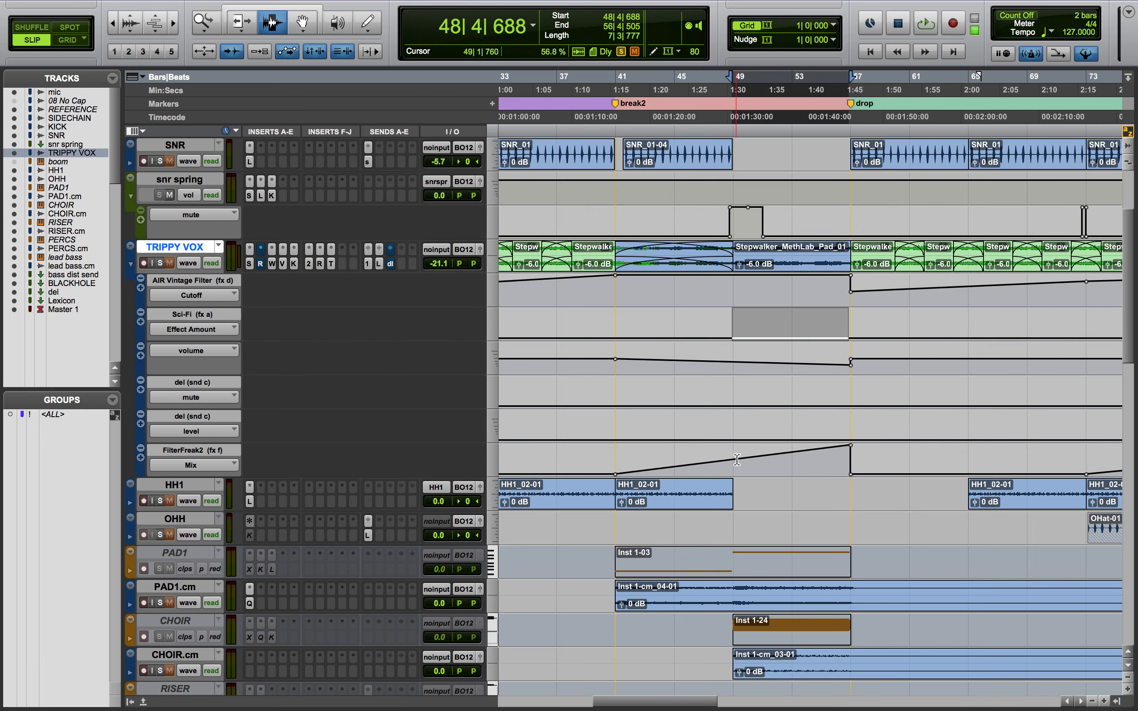
- Examine the pad, choir, percussion and lead bass tracks and their automation lanes across break2
scroll(737, 459, down, 5)
scroll(737, 460, down, 1)
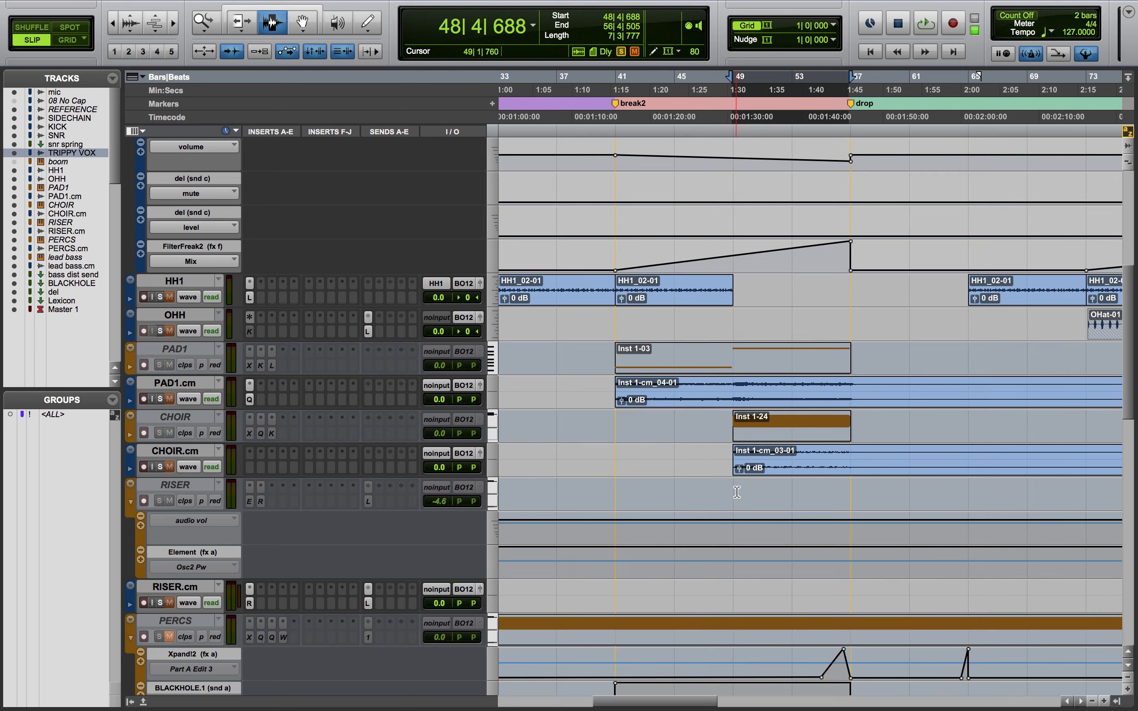
scroll(737, 491, down, 4)
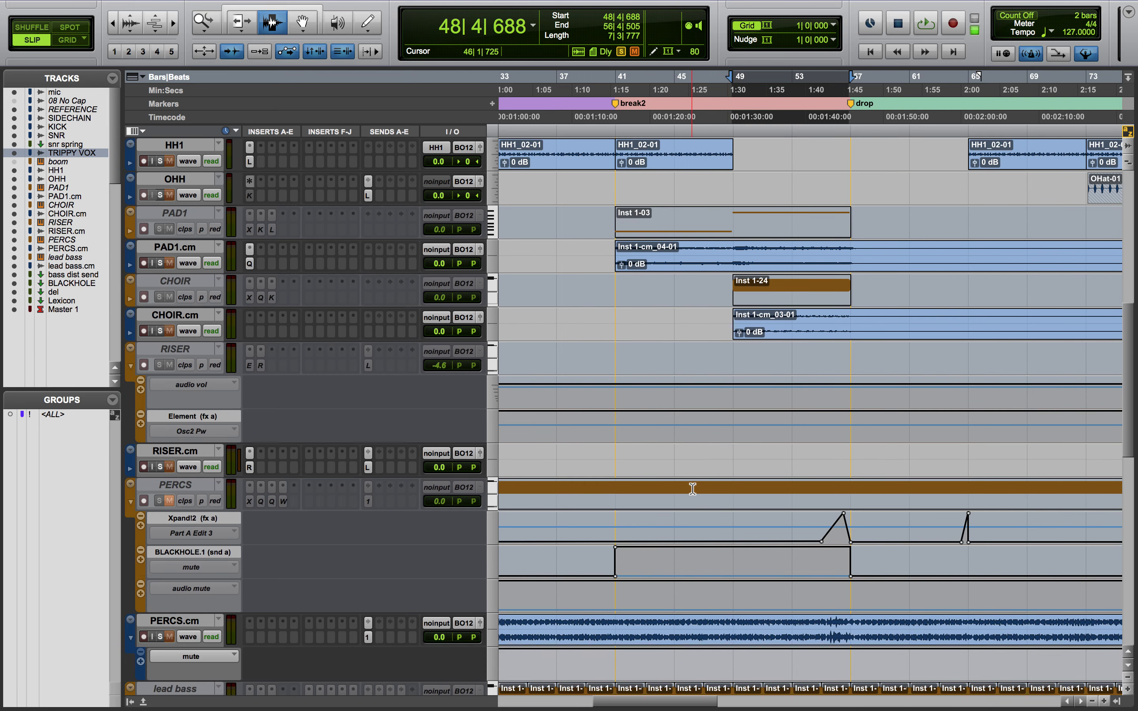
scroll(468, 391, down, 12)
scroll(467, 391, left, 2)
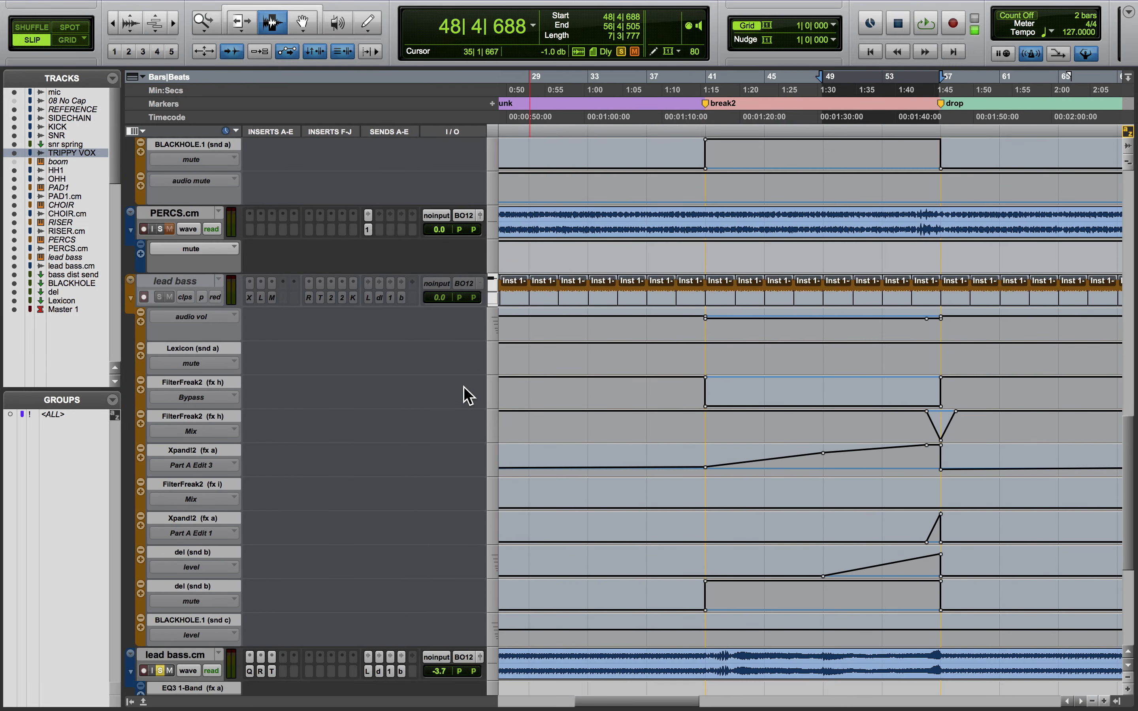
scroll(468, 395, down, 4)
scroll(620, 533, up, 3)
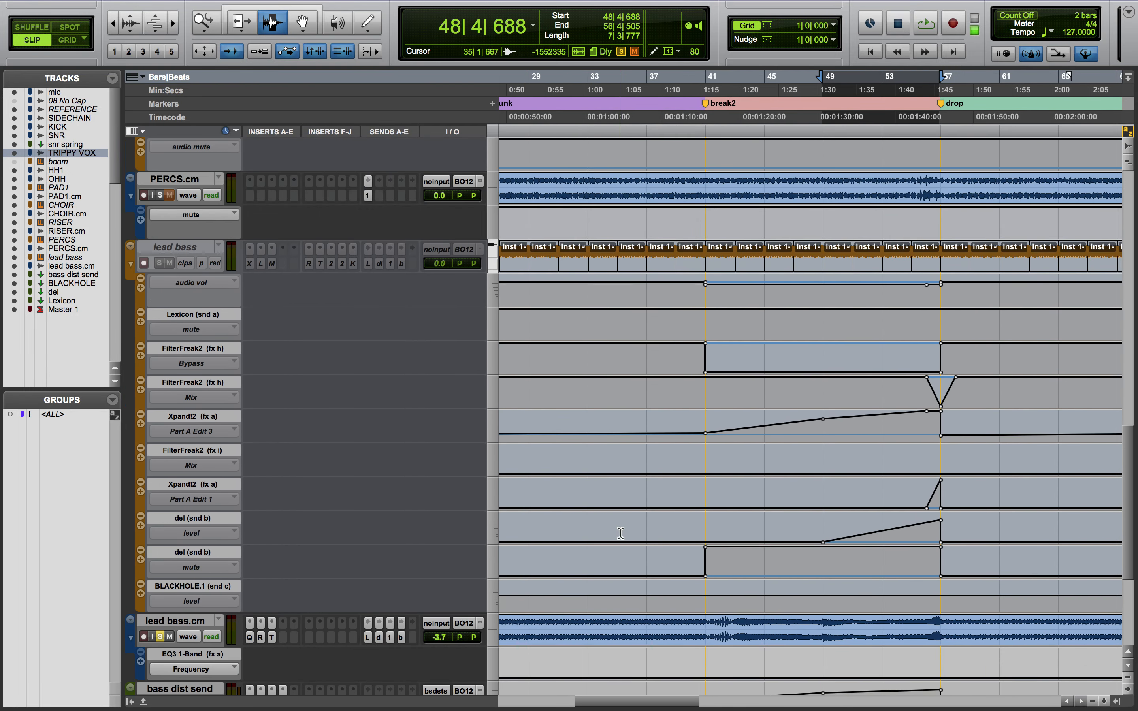
- Highlight the lead bass clips across most of break2, about bars 40 to 55
drag(700, 265, 922, 266)
- Solo PAD1.cm, play it from the start of break2 at about bar 40, and stop playback
scroll(295, 405, up, 8)
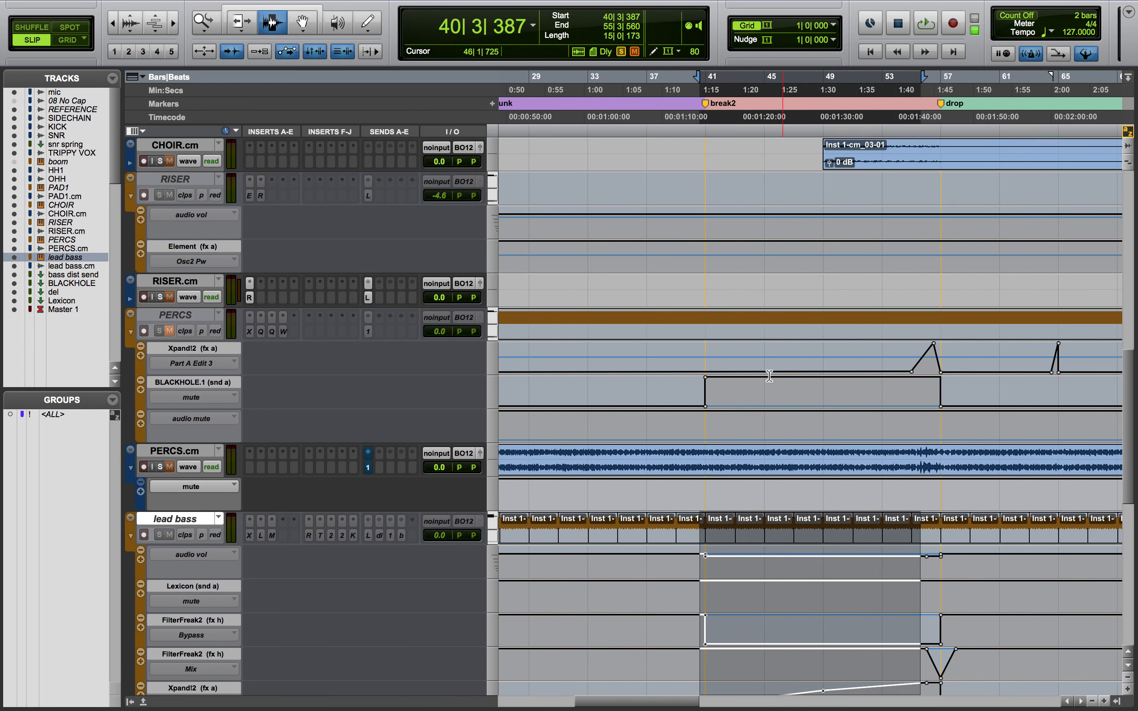
scroll(655, 246, up, 3)
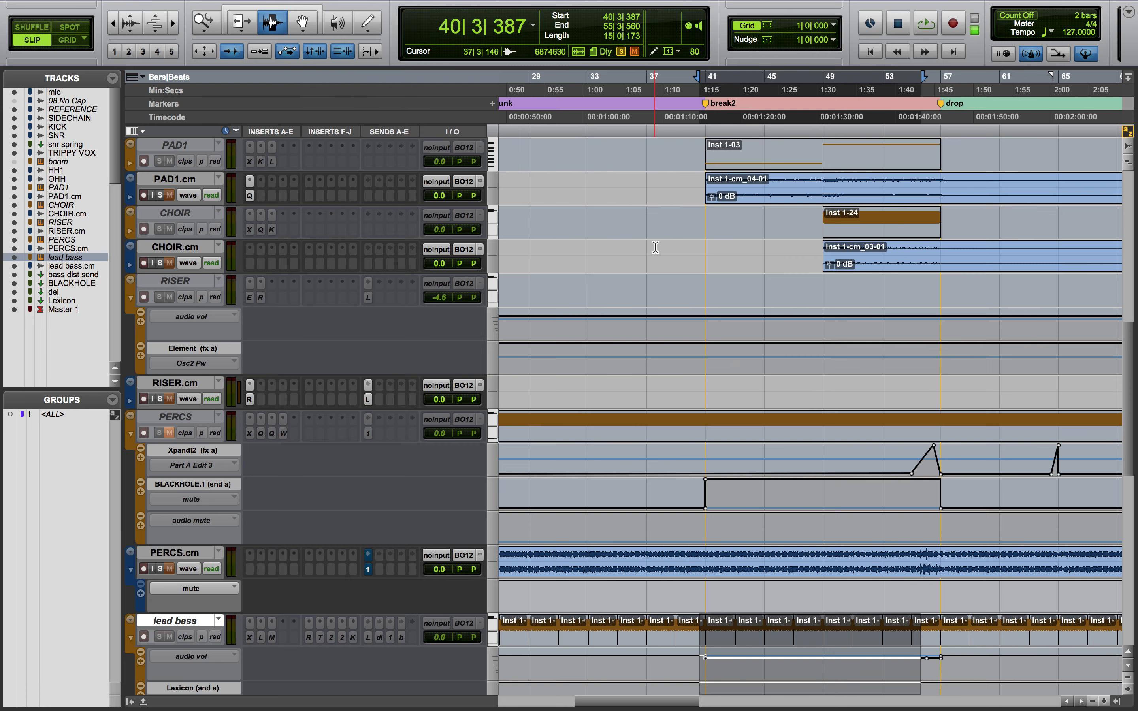
scroll(655, 247, up, 3)
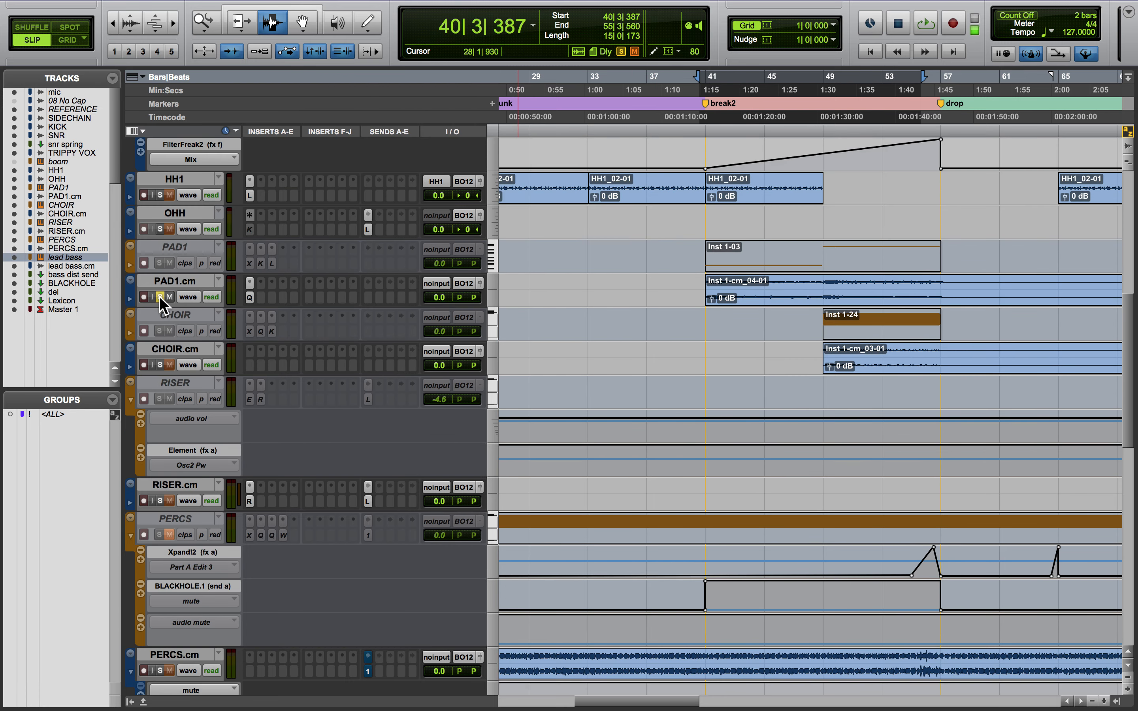
click(705, 304)
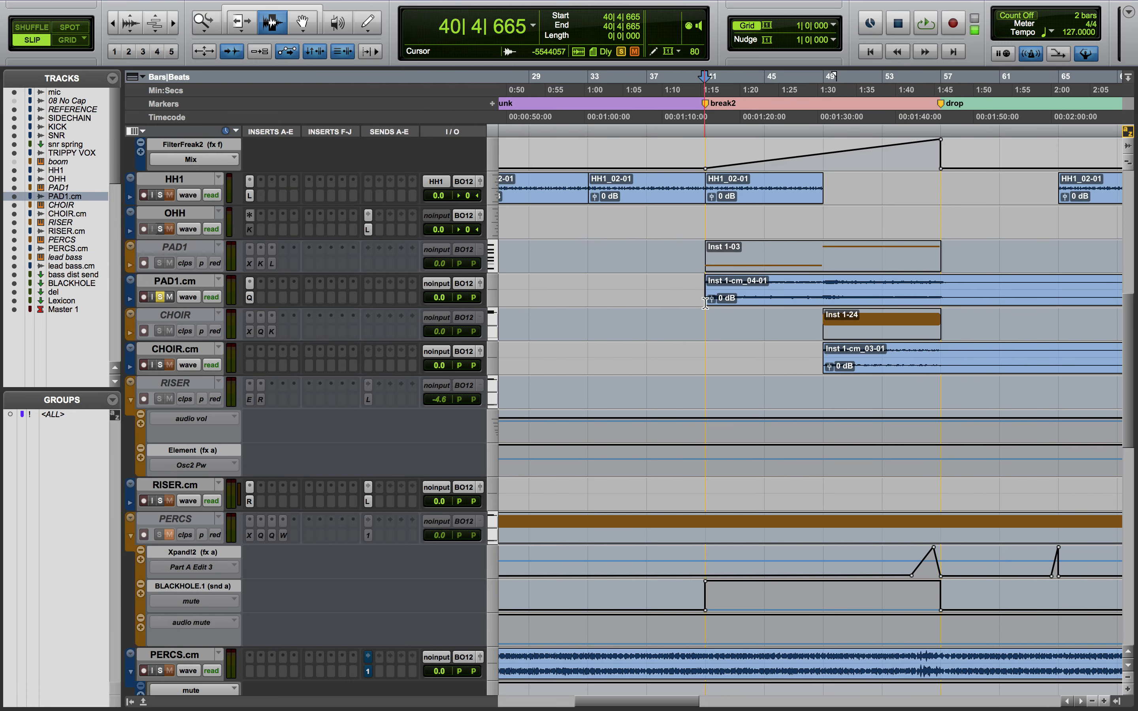
key(space)
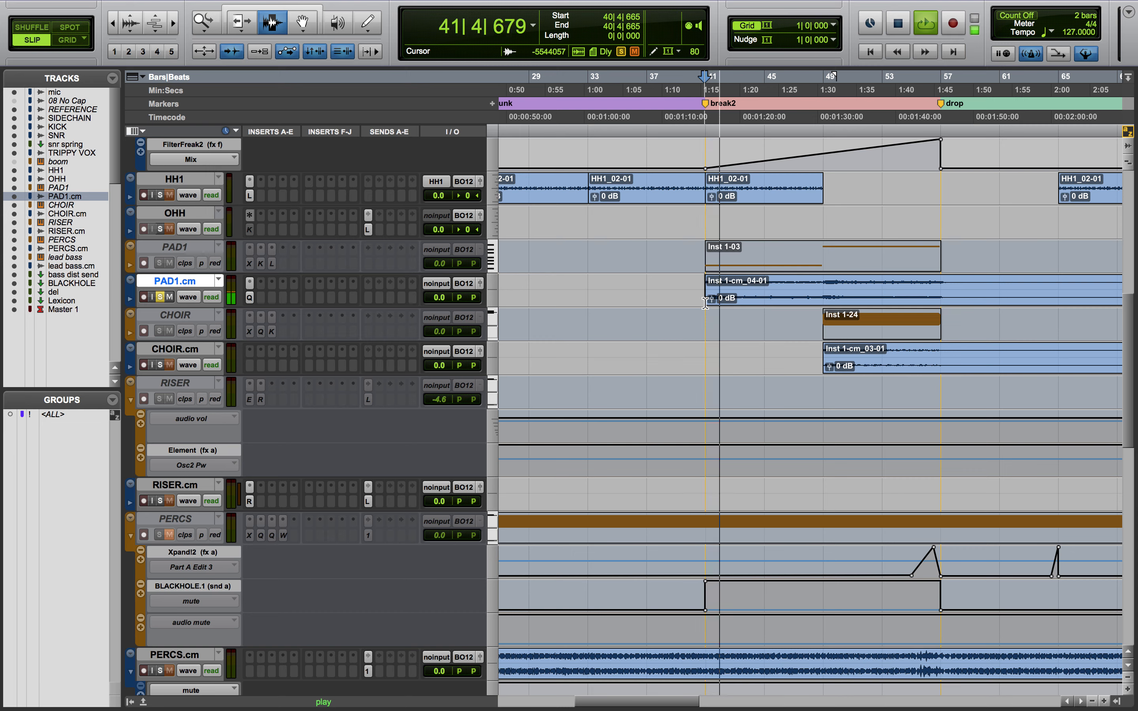
key(space)
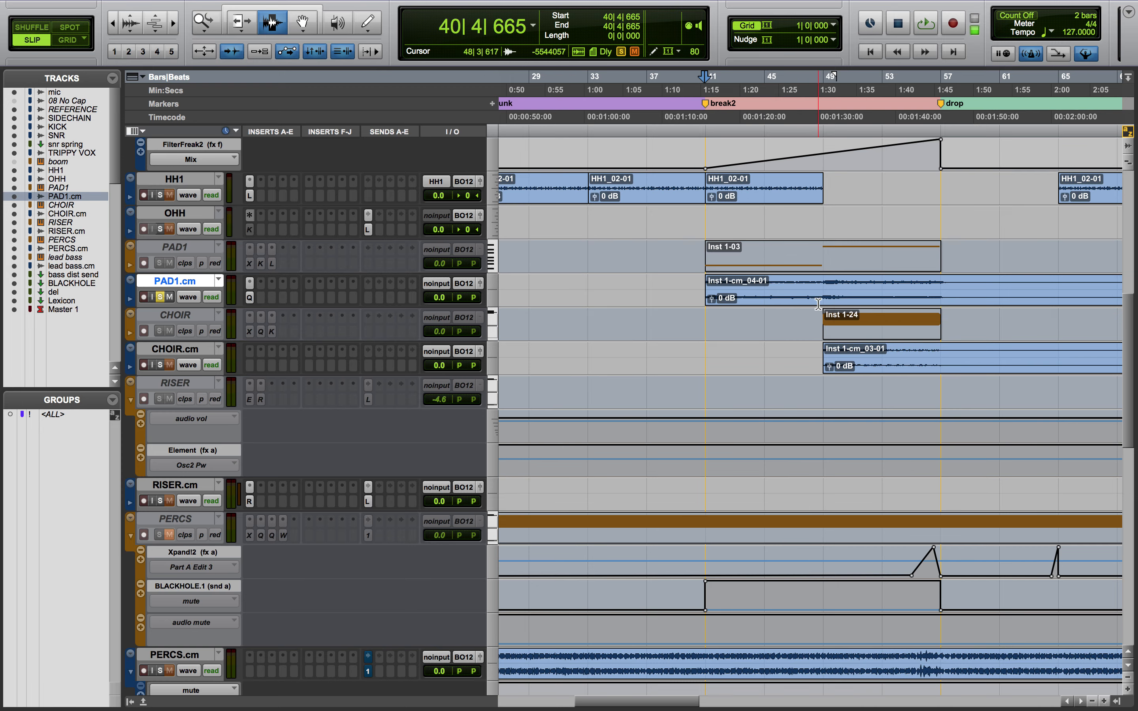
- Highlight the second half of break2 in PAD1.cm, about bars 48 to 57, and audition it from about bar 48
drag(821, 297, 947, 297)
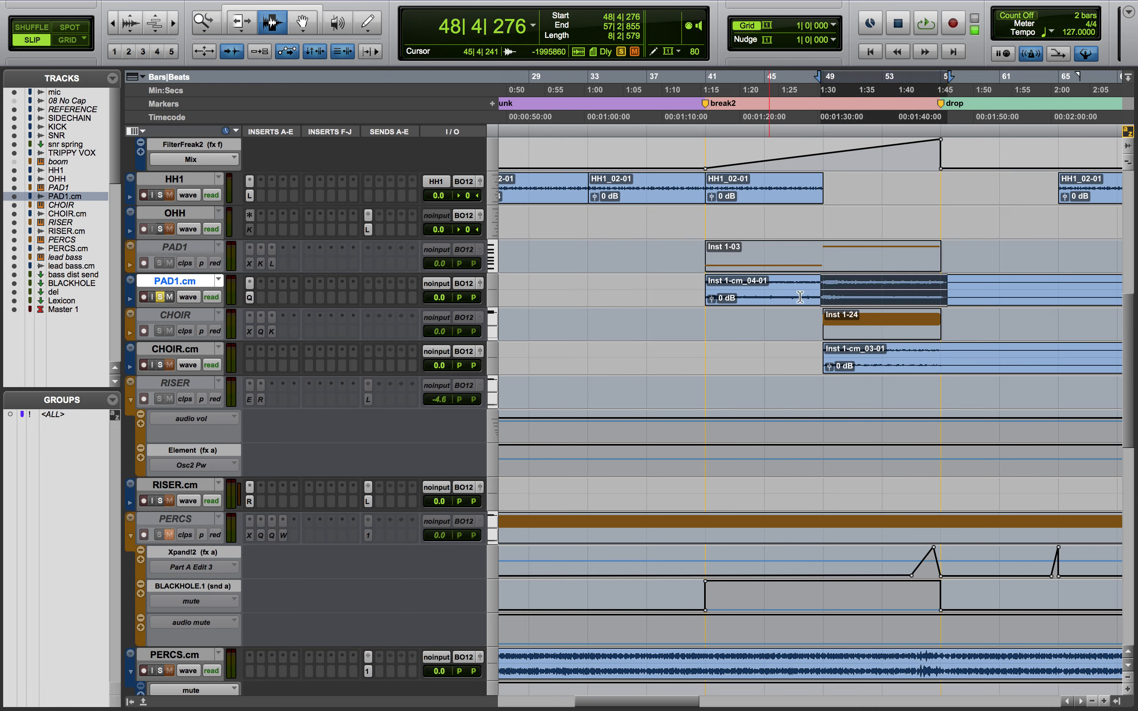
click(814, 299)
key(space)
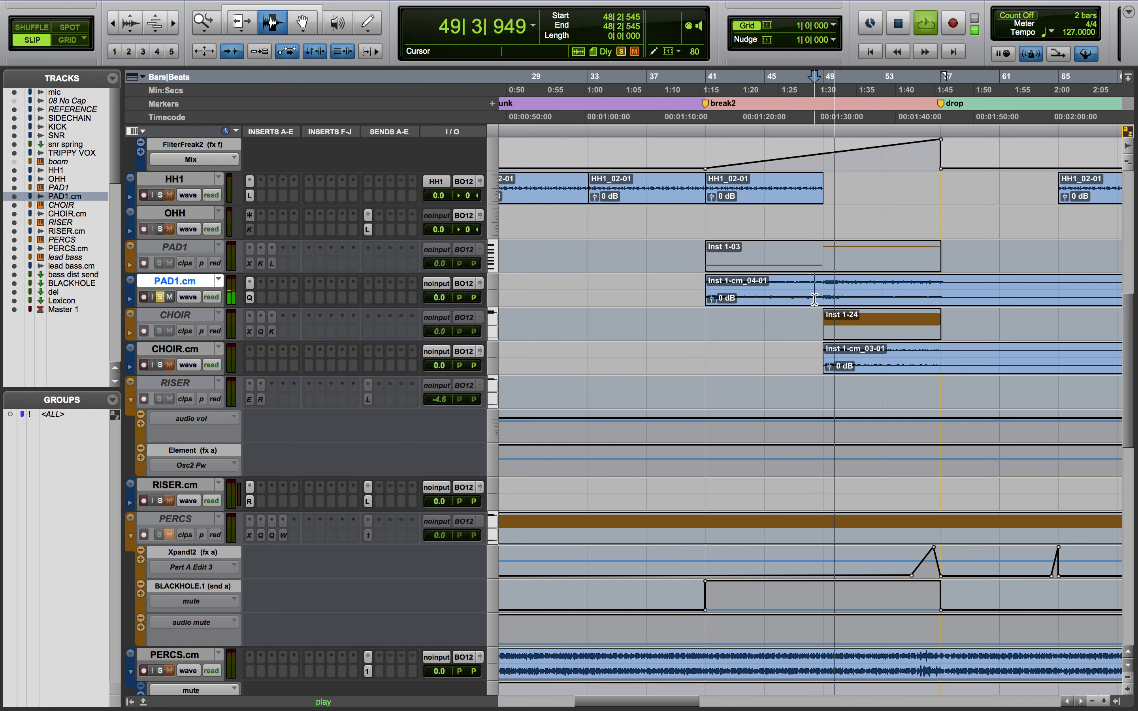
key(space)
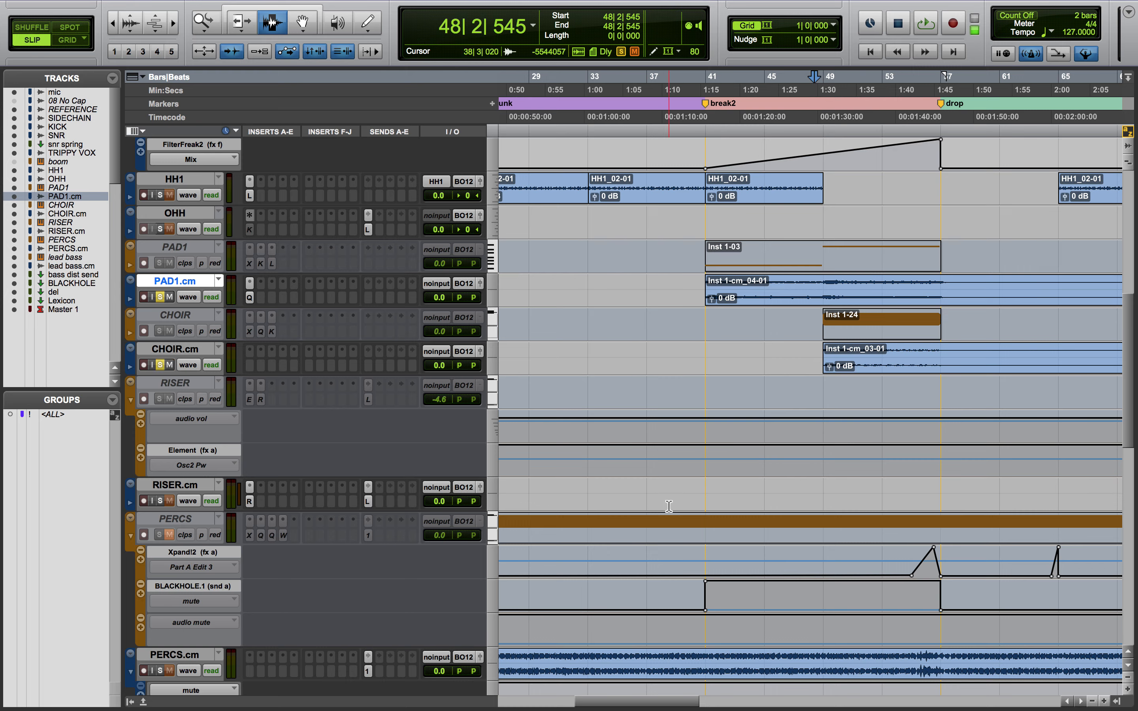
- Solo CHOIR.cm as well, play it together with PAD1.cm from about bar 48, and stop playback
key(space)
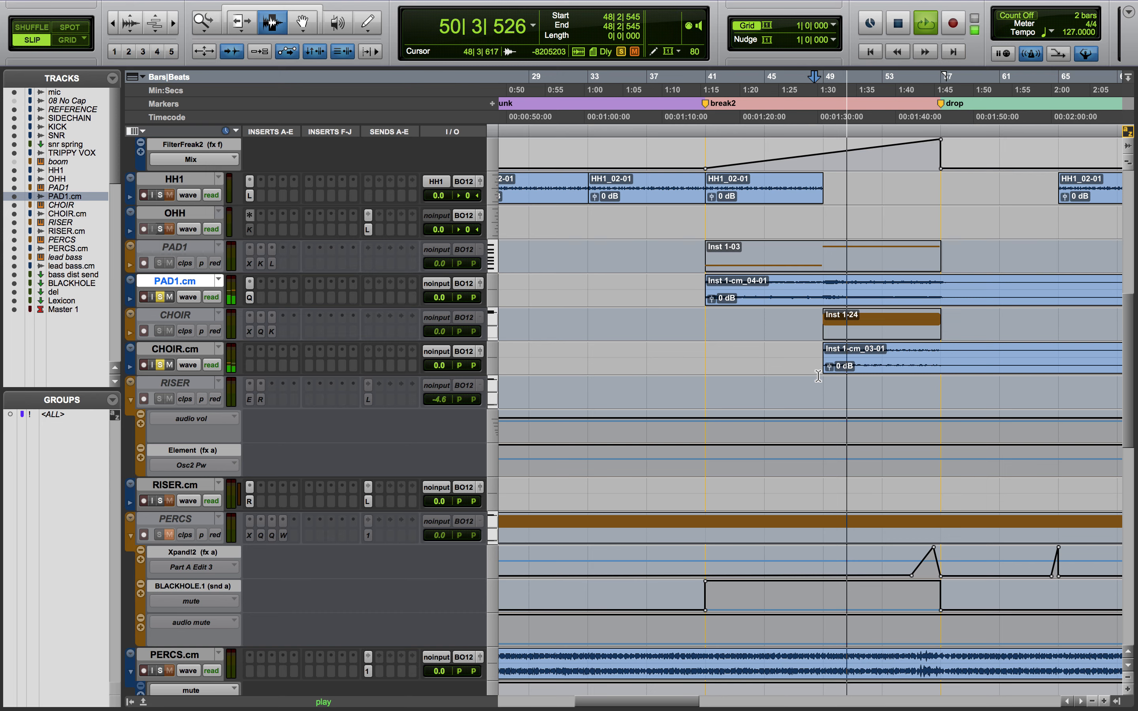
key(space)
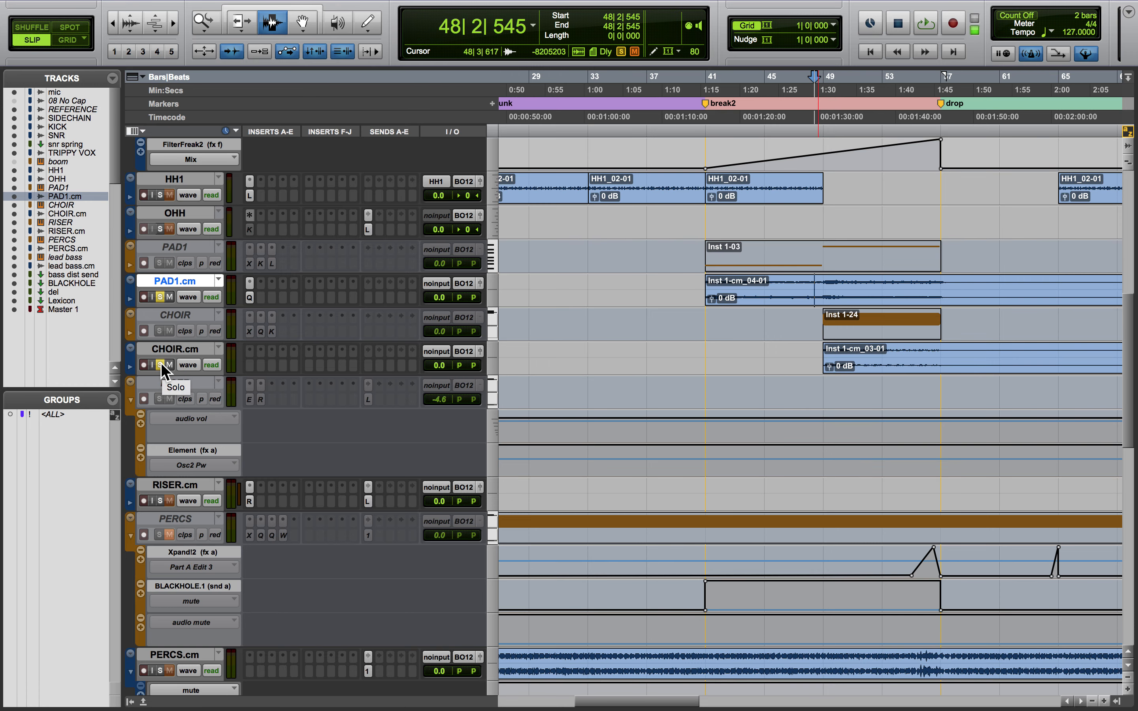
- Highlight the drop in the CHOIR track, about bars 56 to 73, and place the edit cursor on RISER near bar 48
scroll(776, 418, right, 3)
scroll(775, 419, up, 1)
drag(788, 358, 1032, 360)
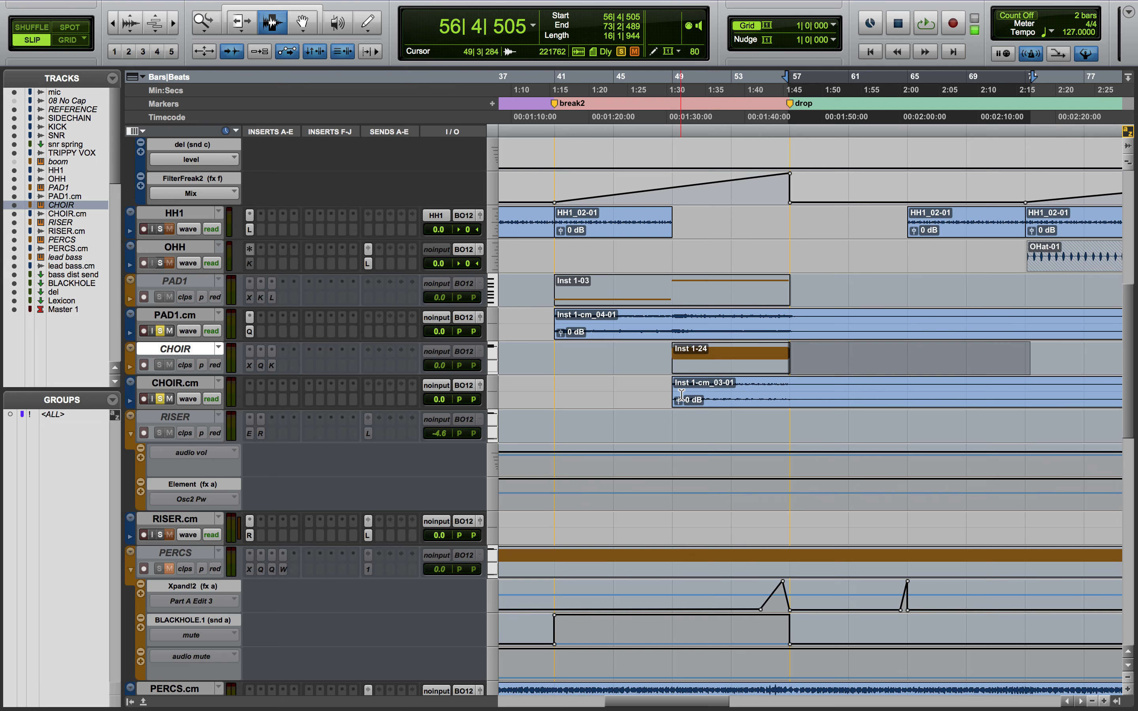
click(675, 420)
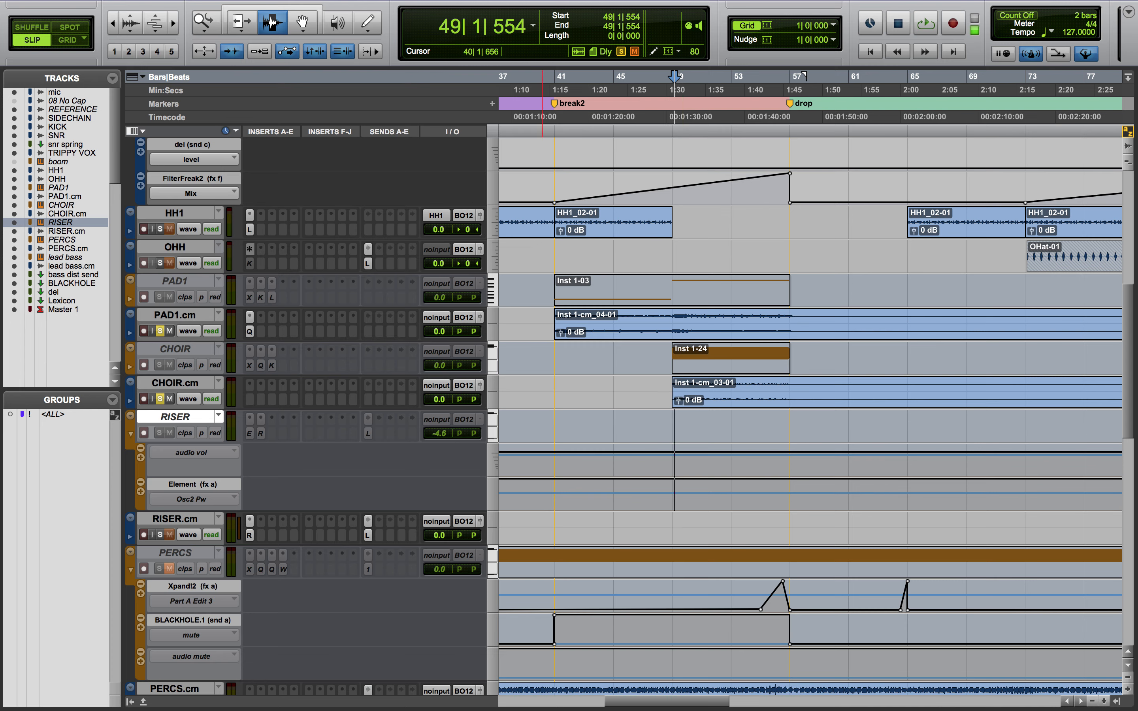
click(666, 432)
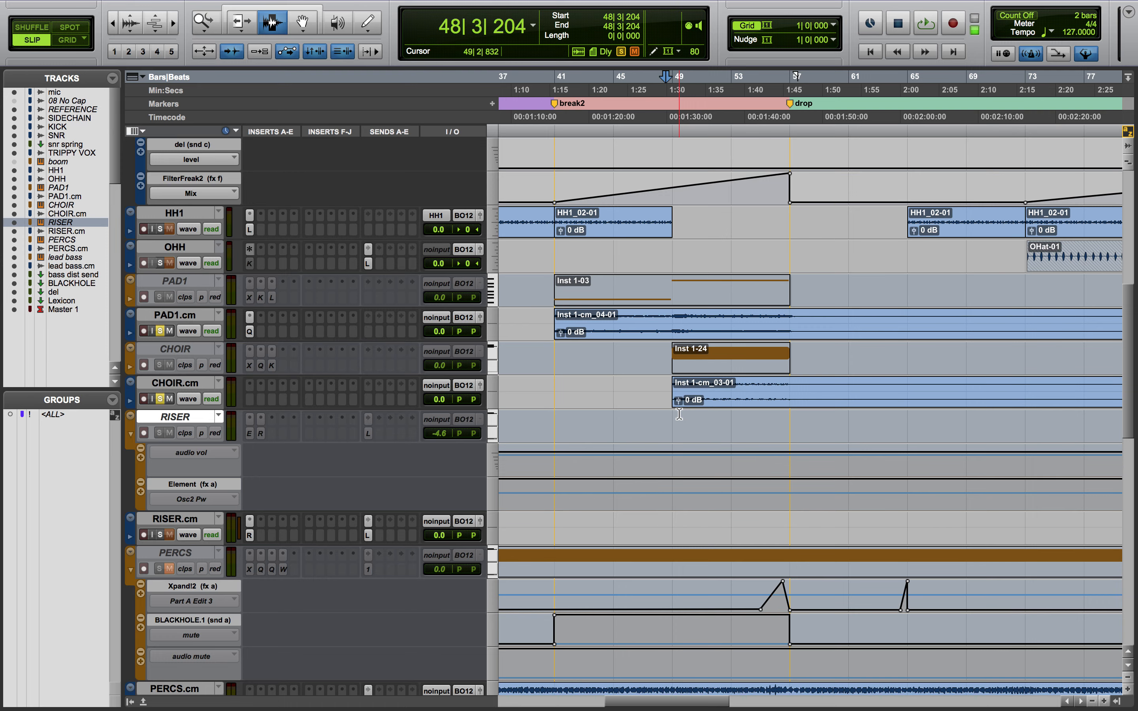
- Reduce the height of all tracks and highlight the drop across CHOIR, CHOIR.cm and RISER, about bars 56 to 71
key(ctrl+alt+Down)
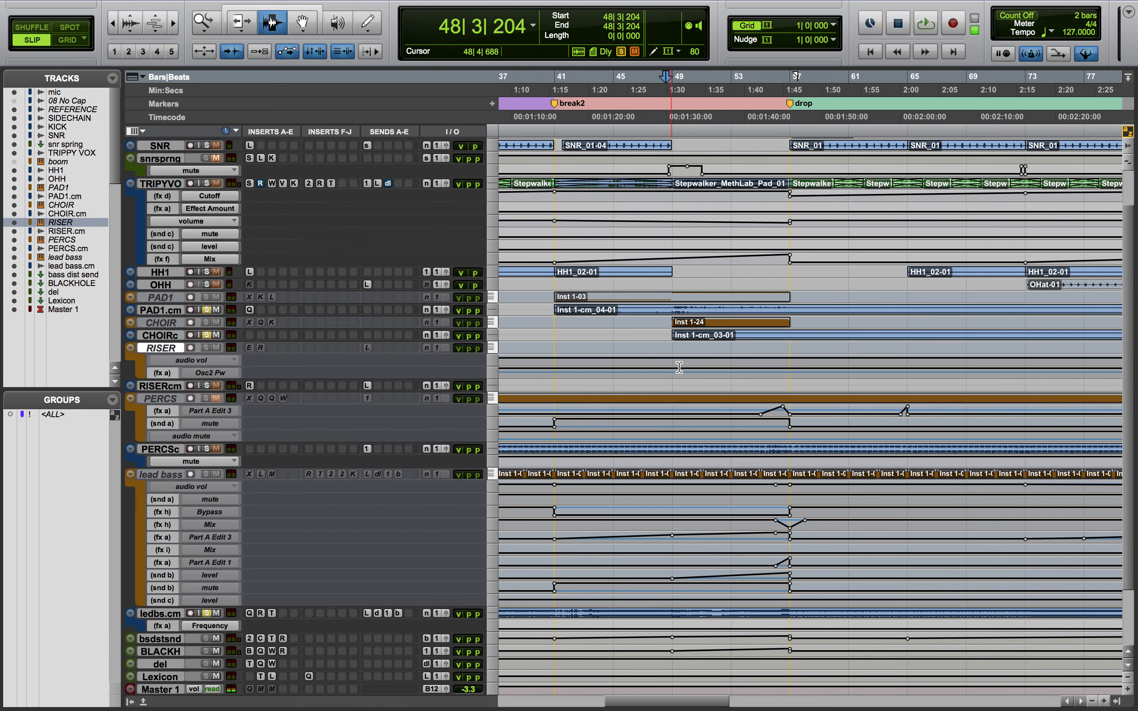
drag(796, 349, 944, 373)
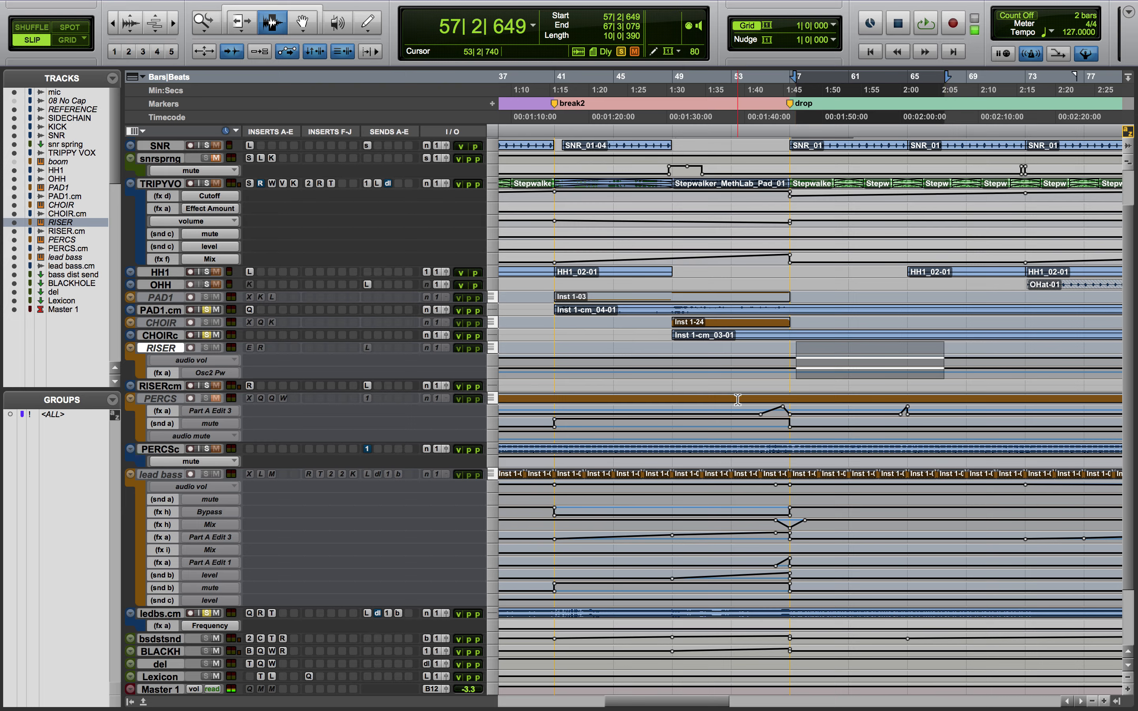
click(668, 328)
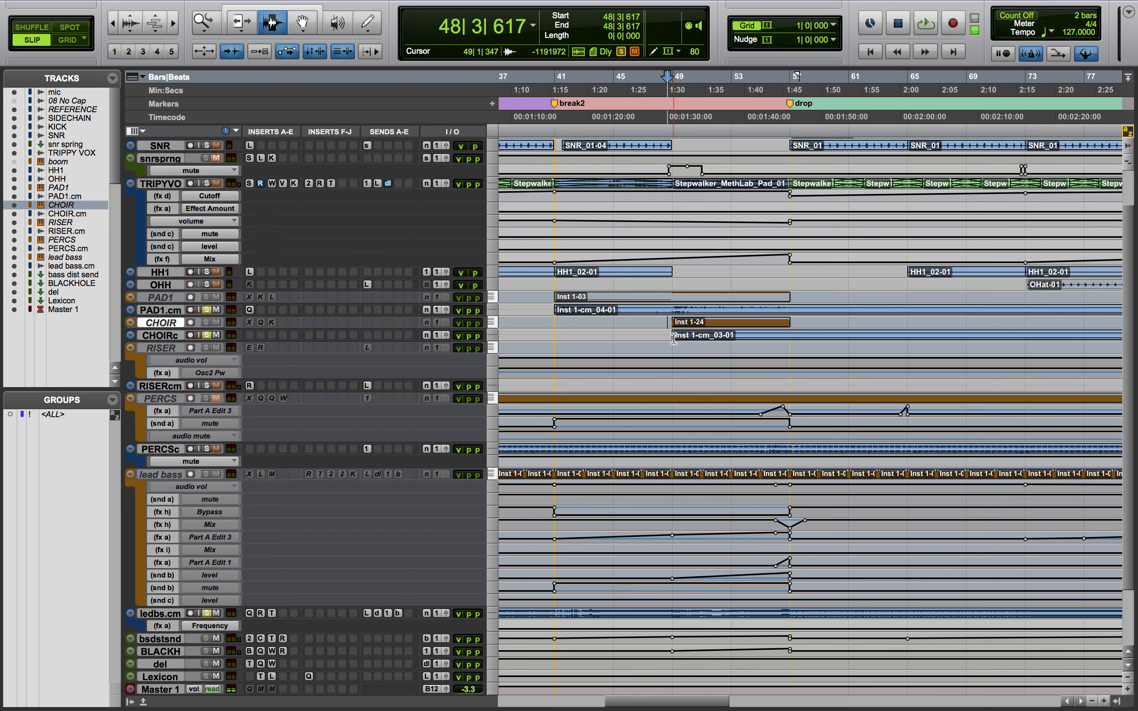
drag(670, 311, 1005, 375)
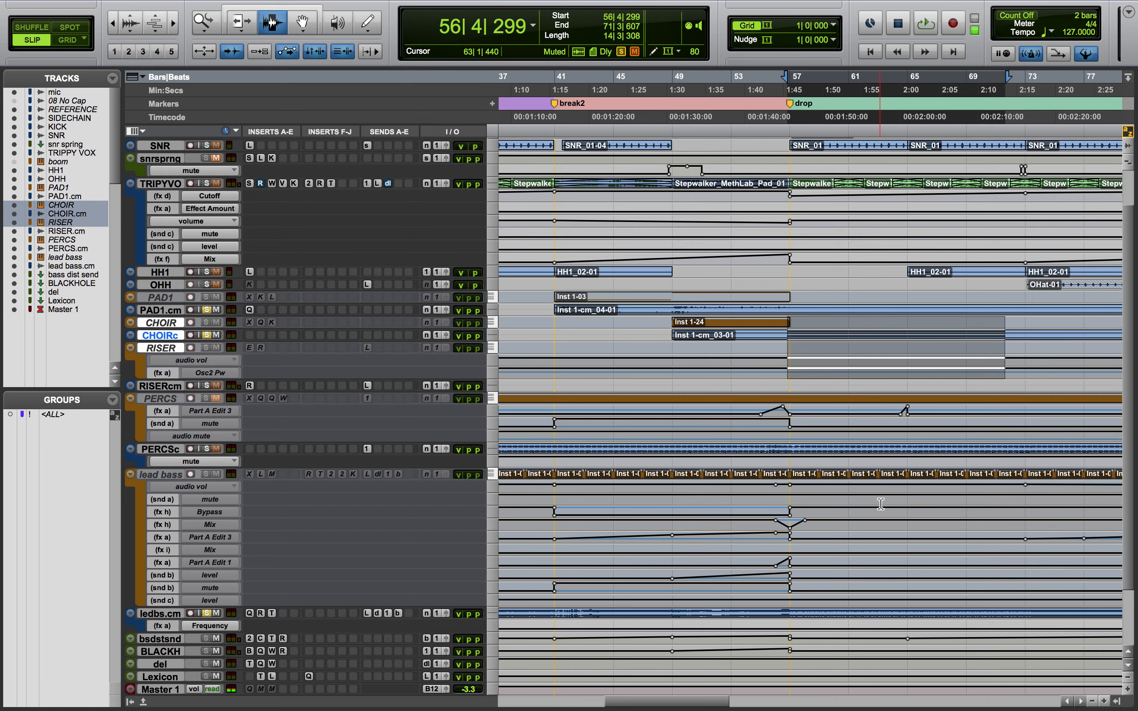
- Set the PERCS.cm track height to medium
scroll(880, 504, right, 5)
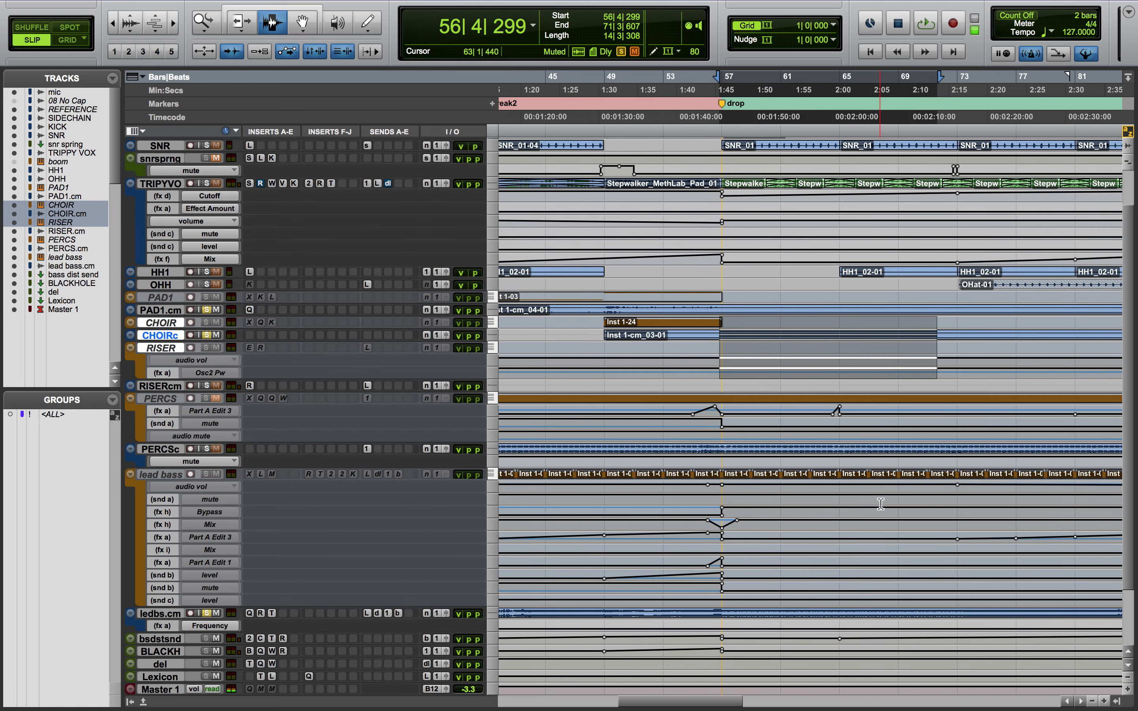
click(492, 451)
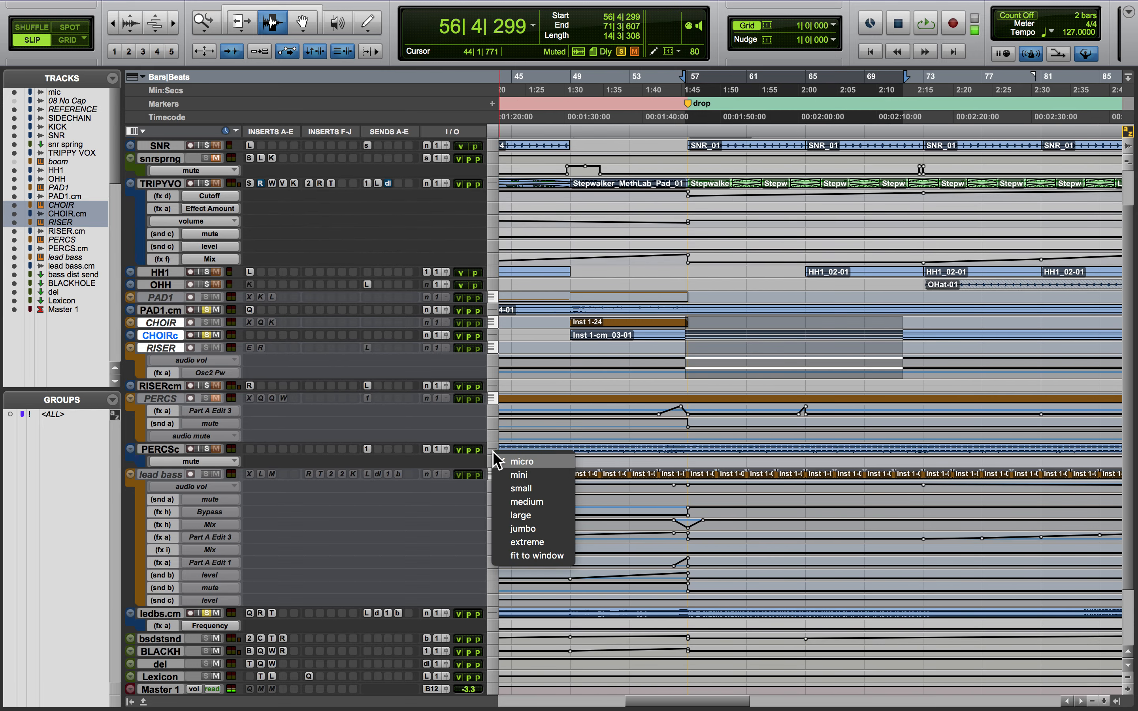
click(520, 502)
- Return to the session start, place the edit cursor on PERCS.cm at bar 17, and solo that track
scroll(566, 511, left, 10)
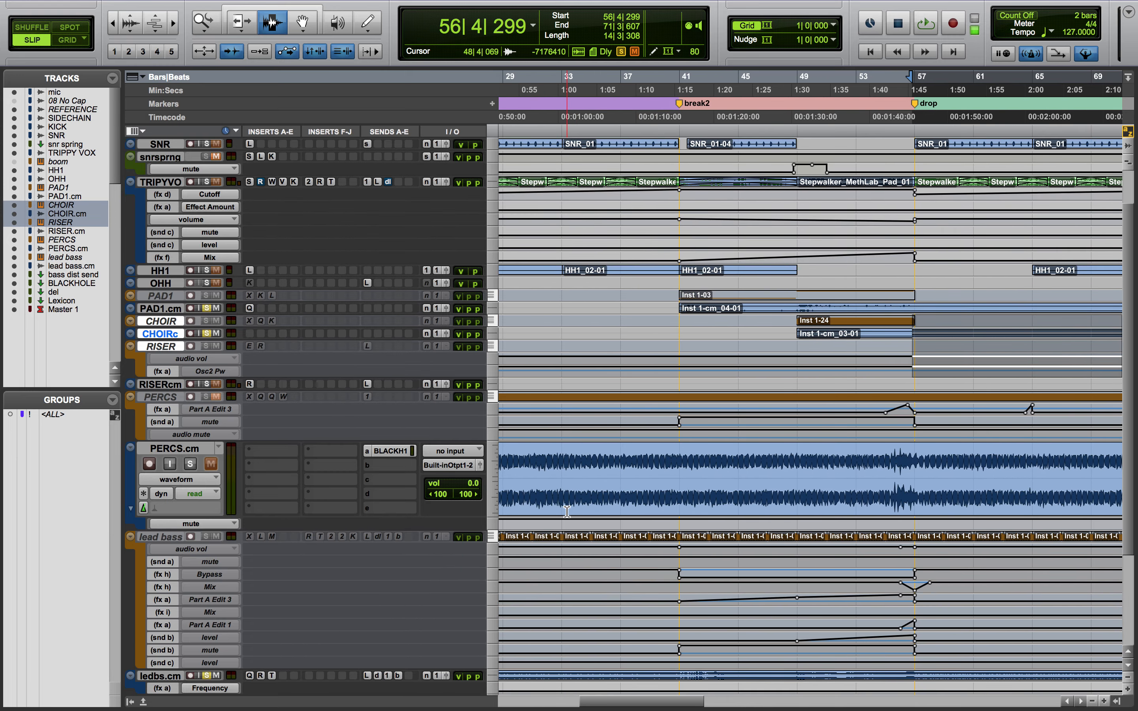
key(Return)
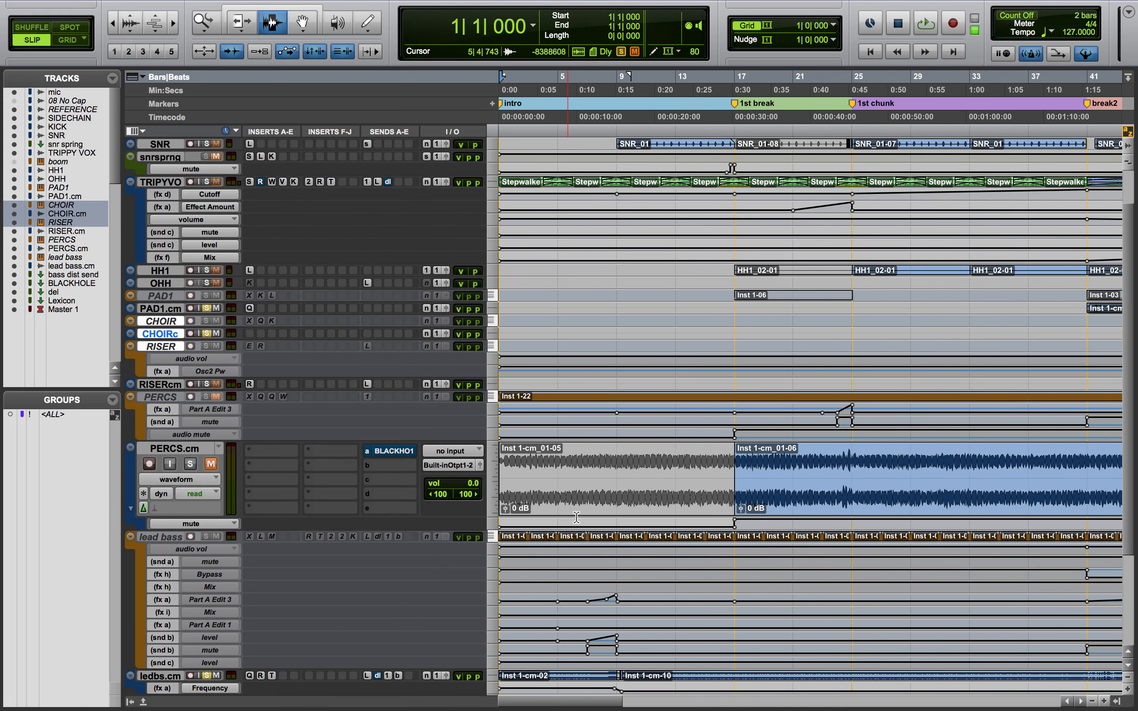
click(738, 470)
click(190, 465)
- Play PERCS.cm from about bar 23 through the end of 1st break into 1st chunk, and stop playback
scroll(634, 497, right, 9)
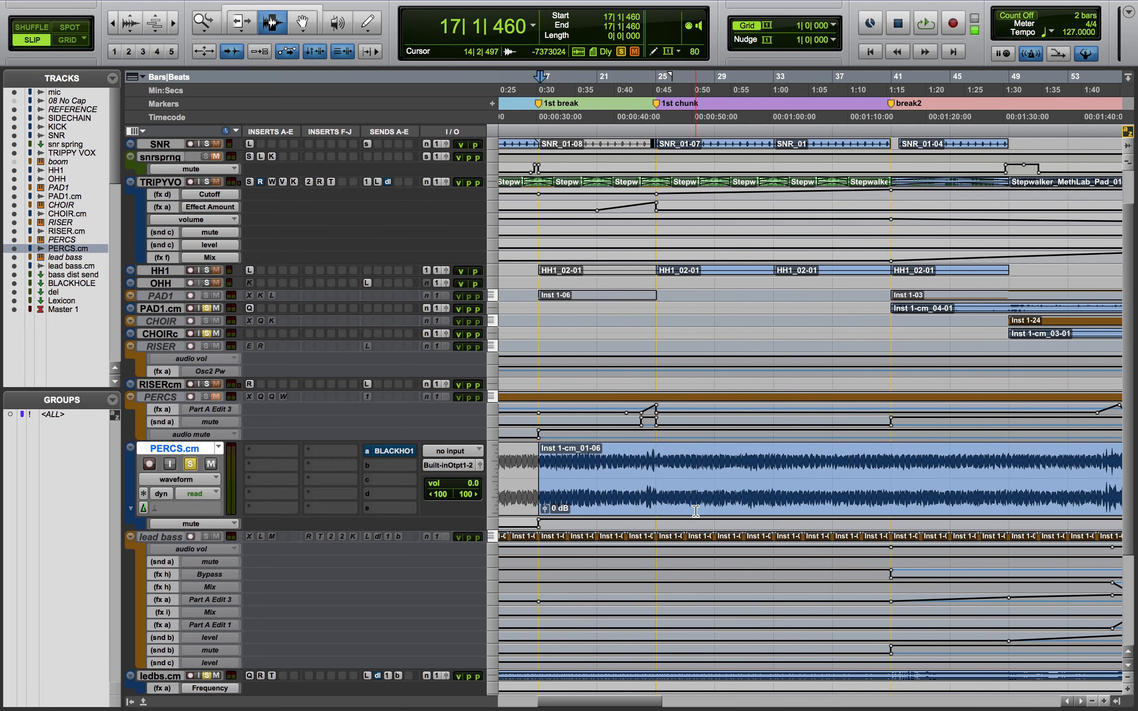
click(634, 496)
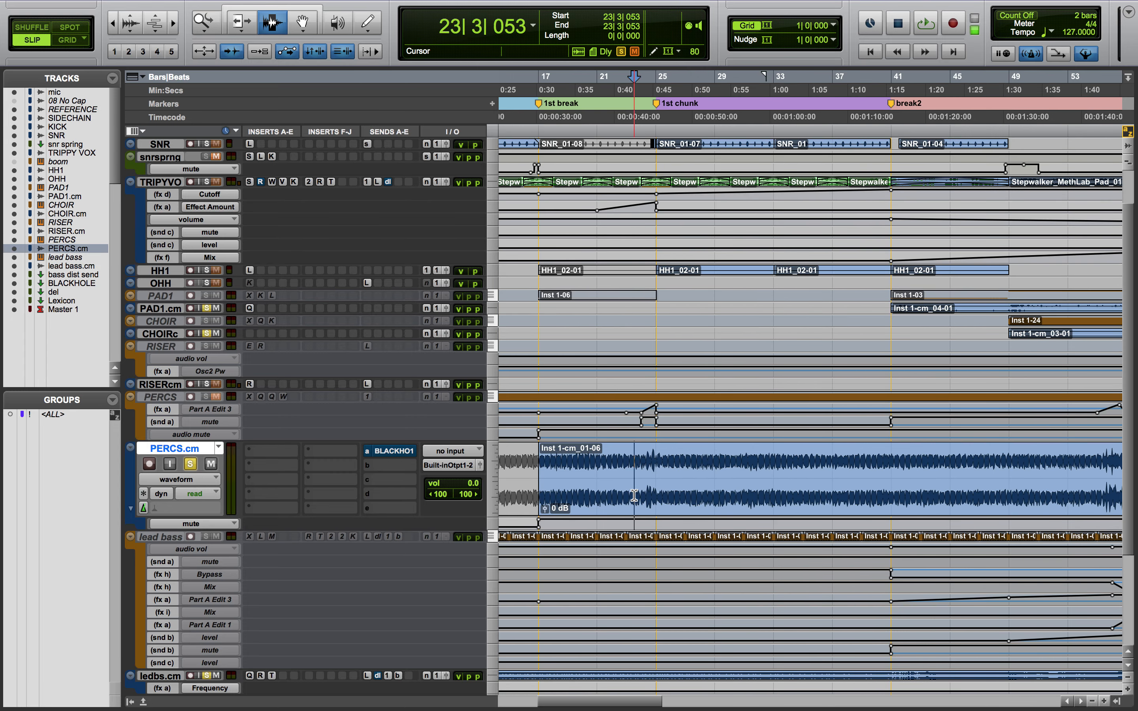
key(space)
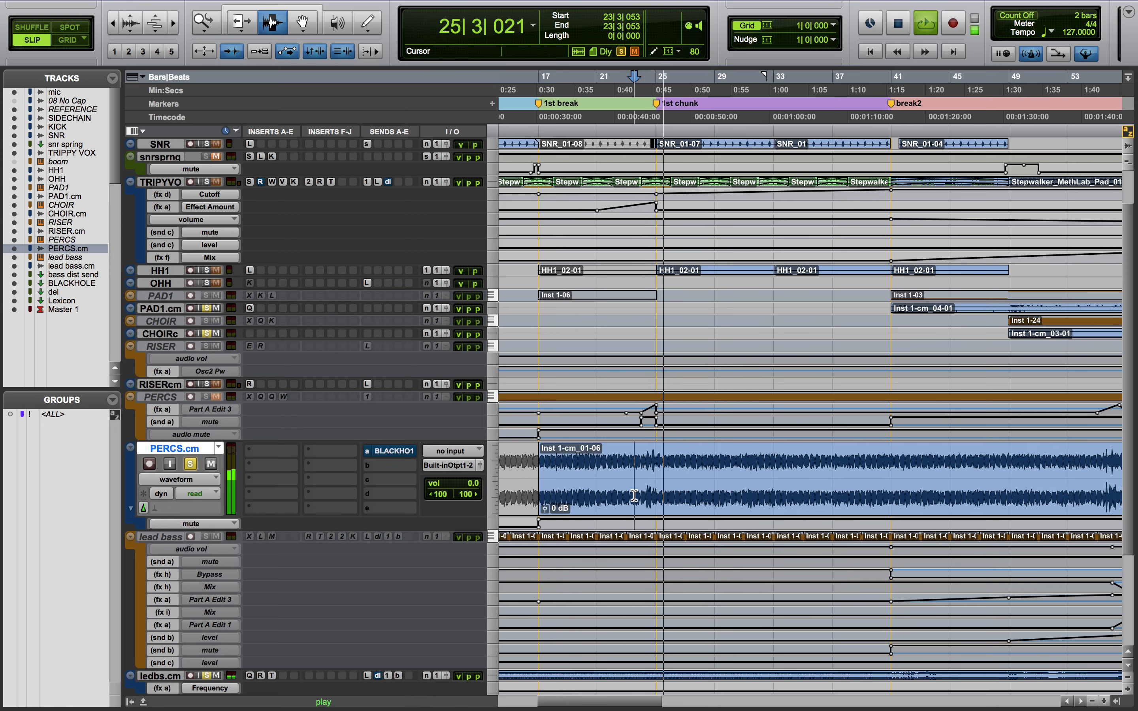
key(space)
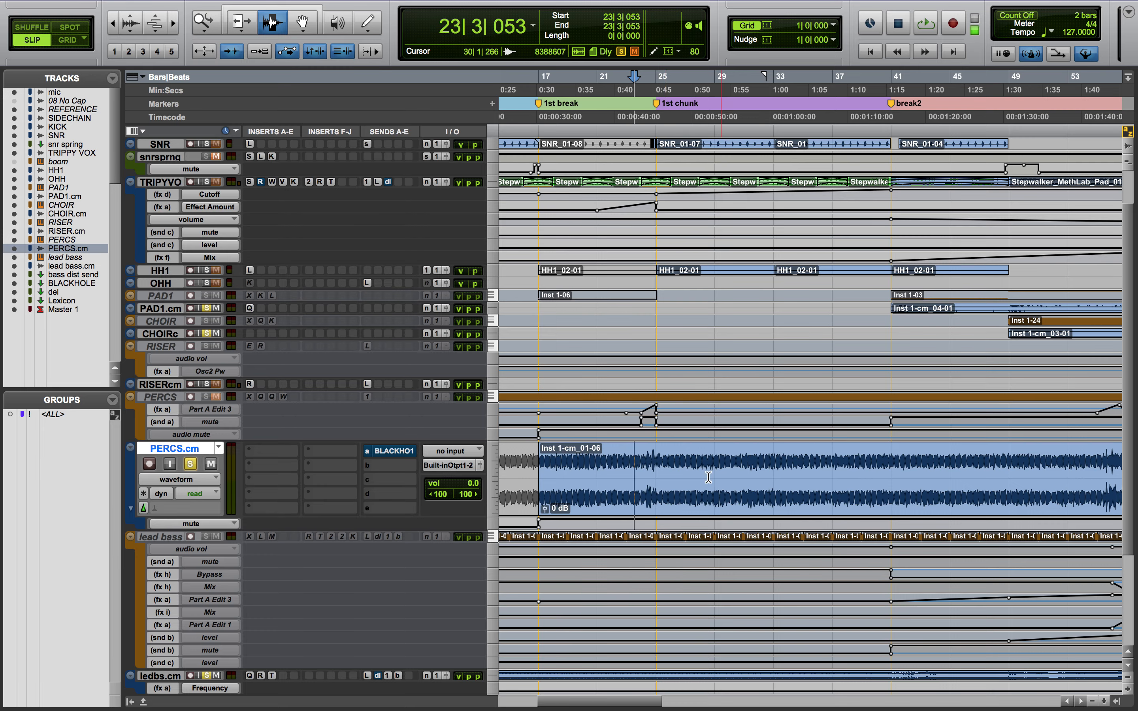
- Highlight the break2-to-drop transition in PERCS.cm, about bars 54 to 60, and place the edit cursor at about bar 54
scroll(717, 504, right, 5)
scroll(717, 504, down, 2)
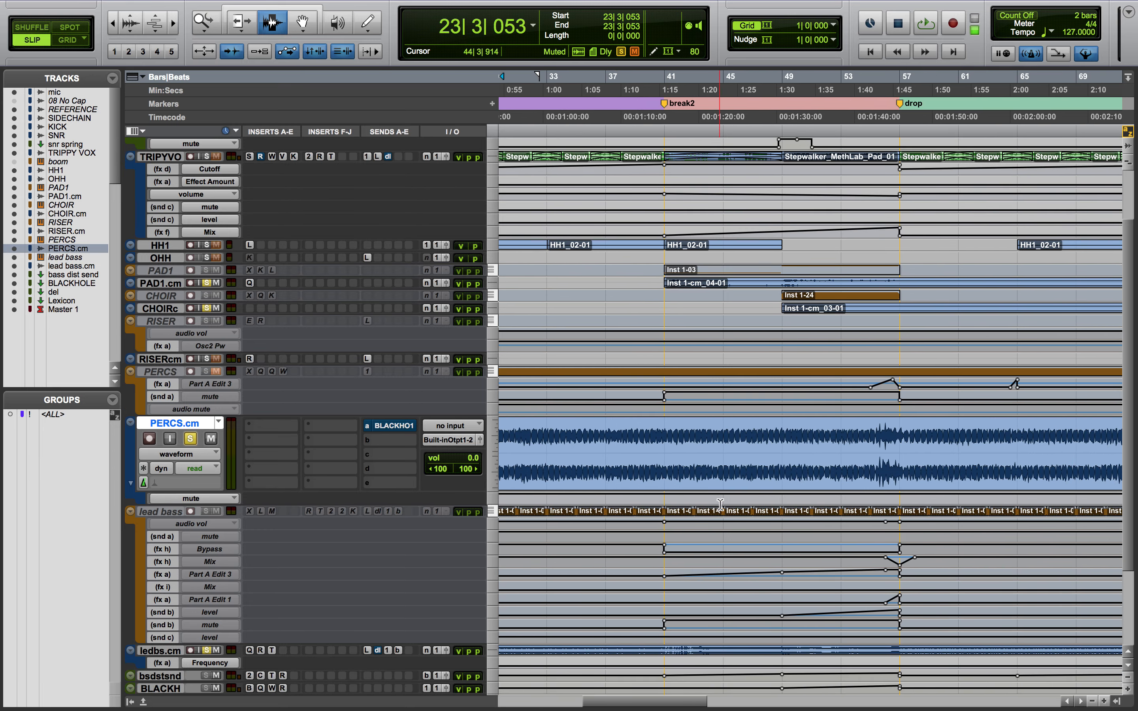
scroll(685, 471, right, 2)
scroll(684, 472, down, 1)
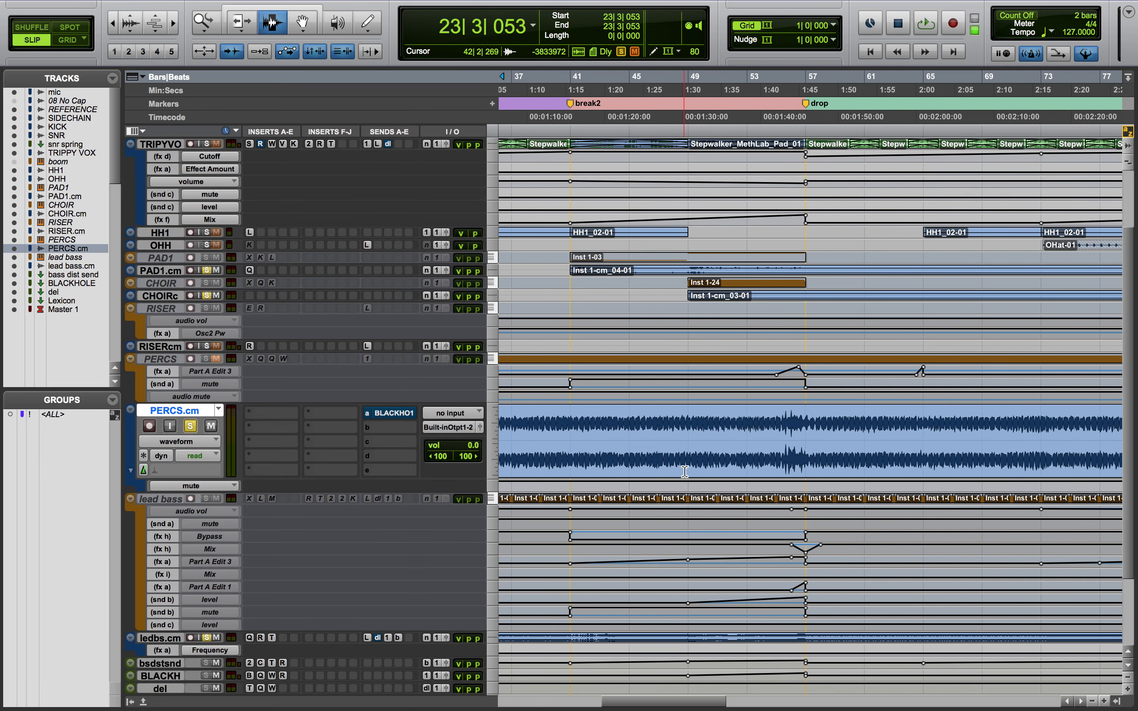
drag(617, 453, 863, 454)
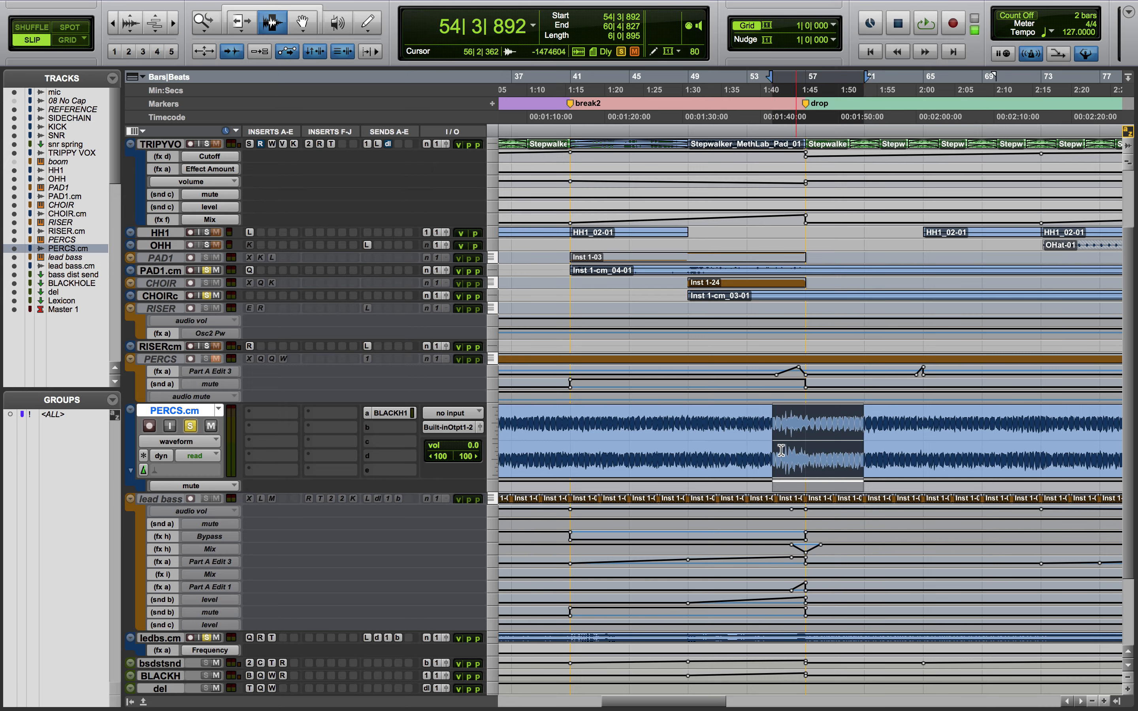
click(768, 450)
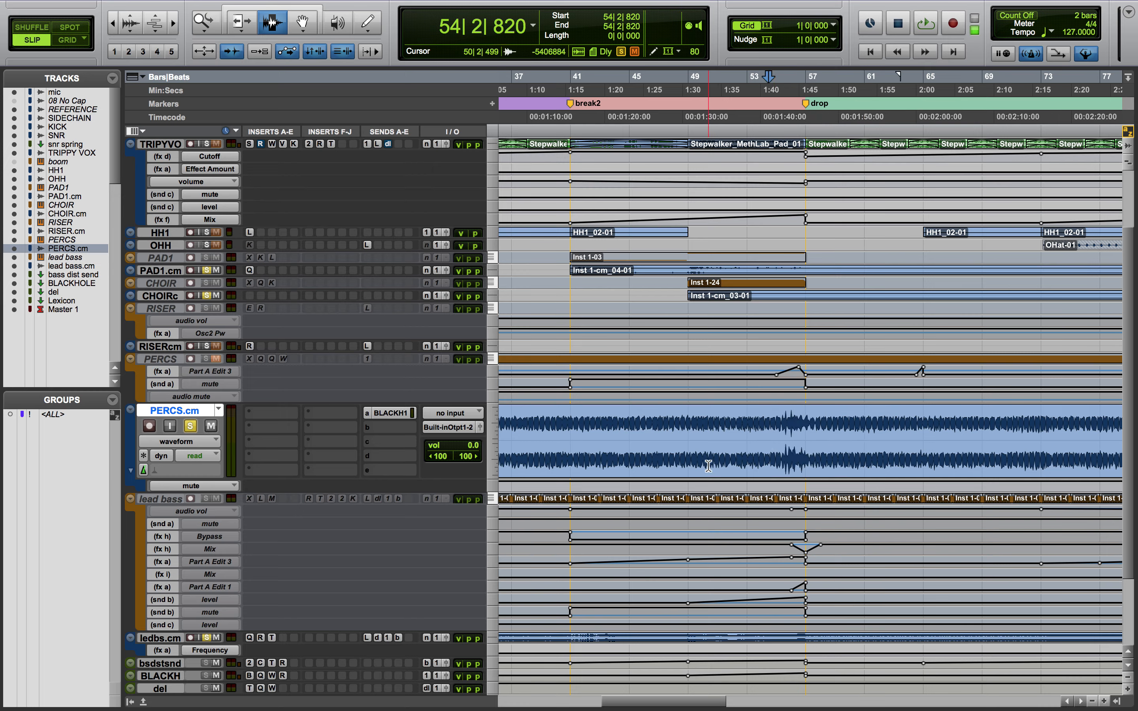
- Enlarge the PERCS instrument track to medium height so its inserts are listed by name
click(489, 356)
click(505, 404)
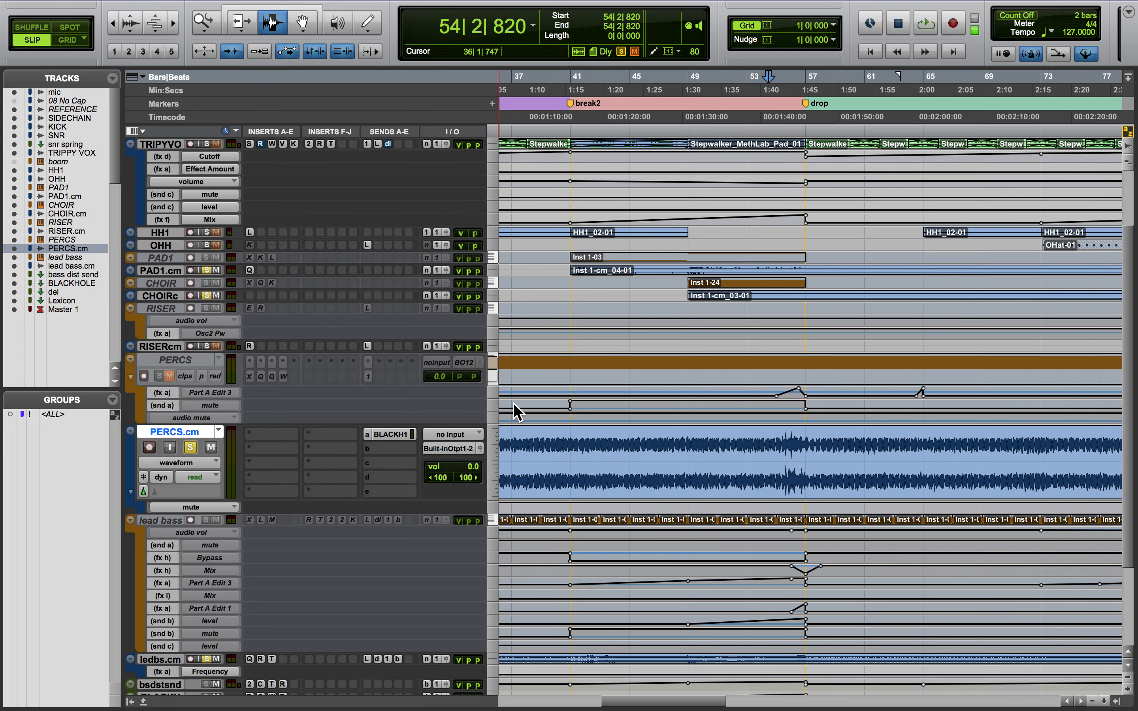
click(492, 374)
click(504, 390)
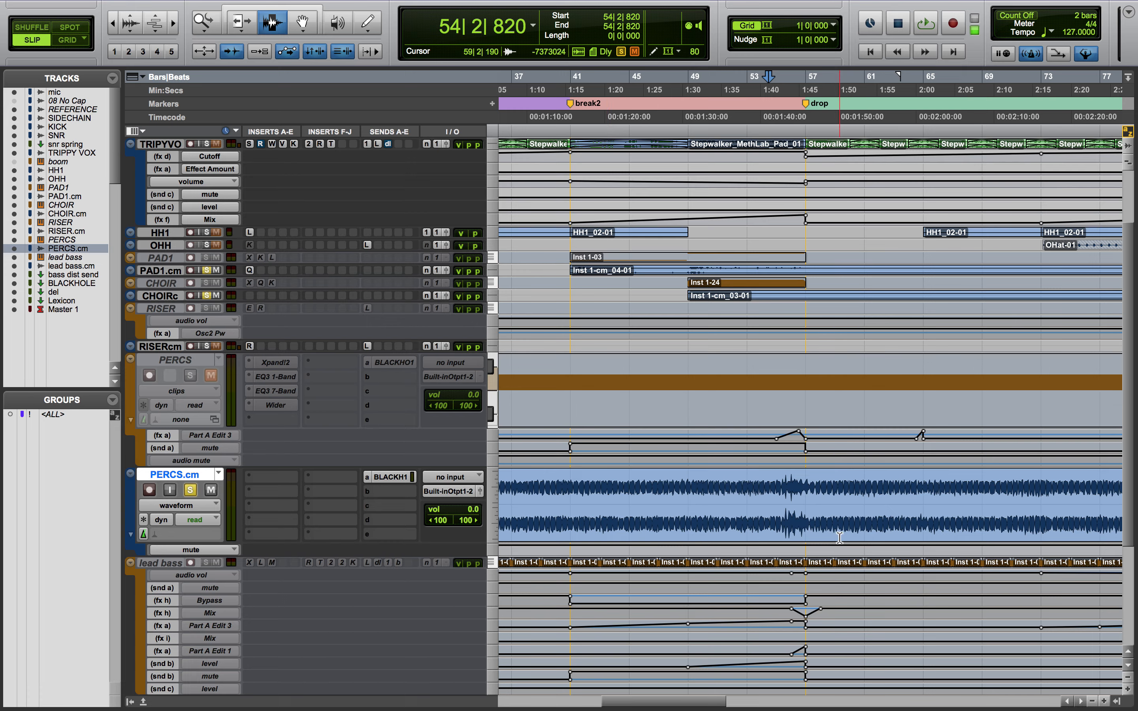
- Play PERCS.cm from about bar 54 across the end of break2 into the drop, and stop playback
key(space)
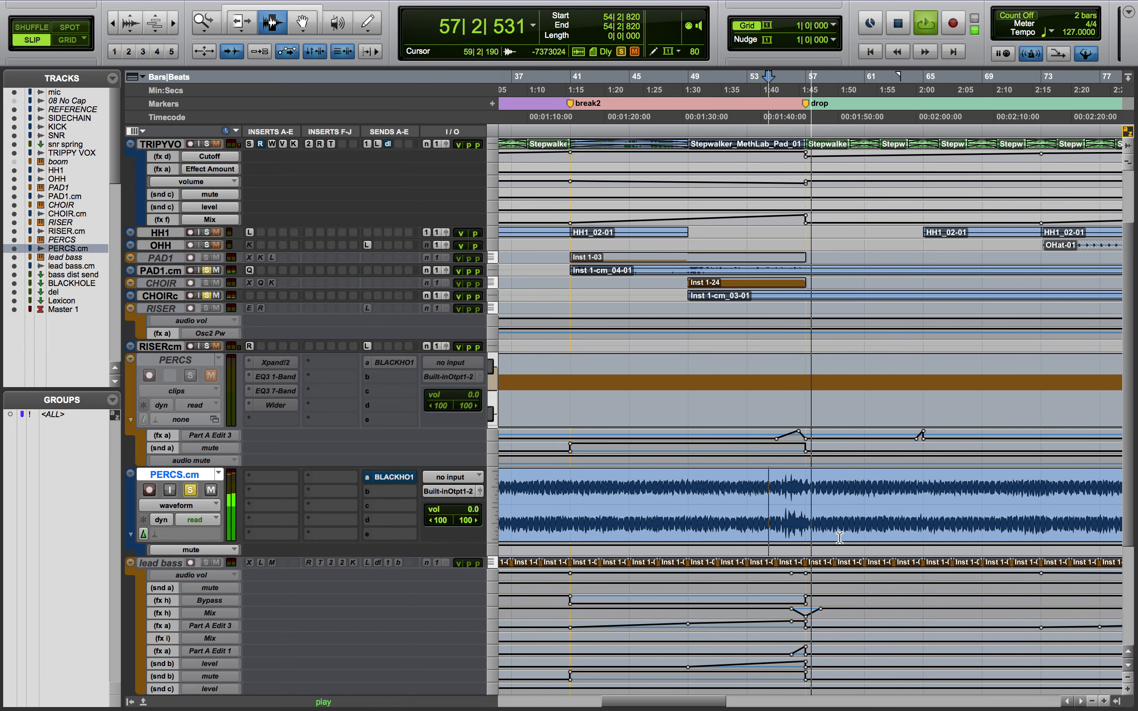
scroll(839, 537, right, 10)
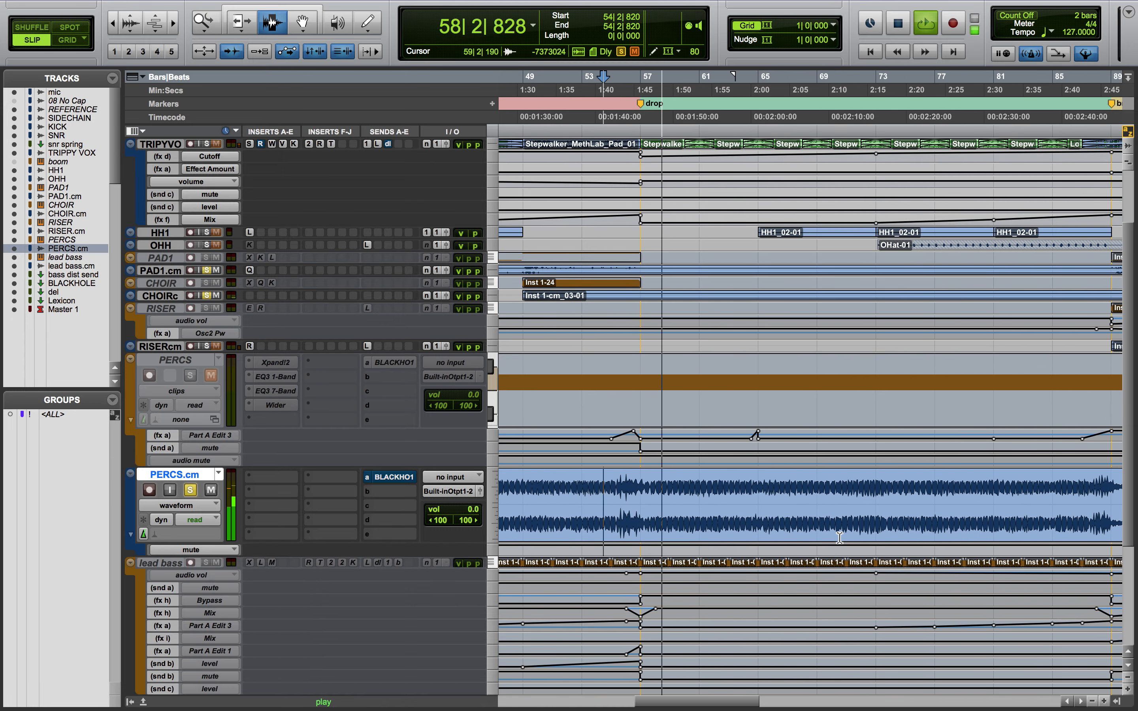
key(space)
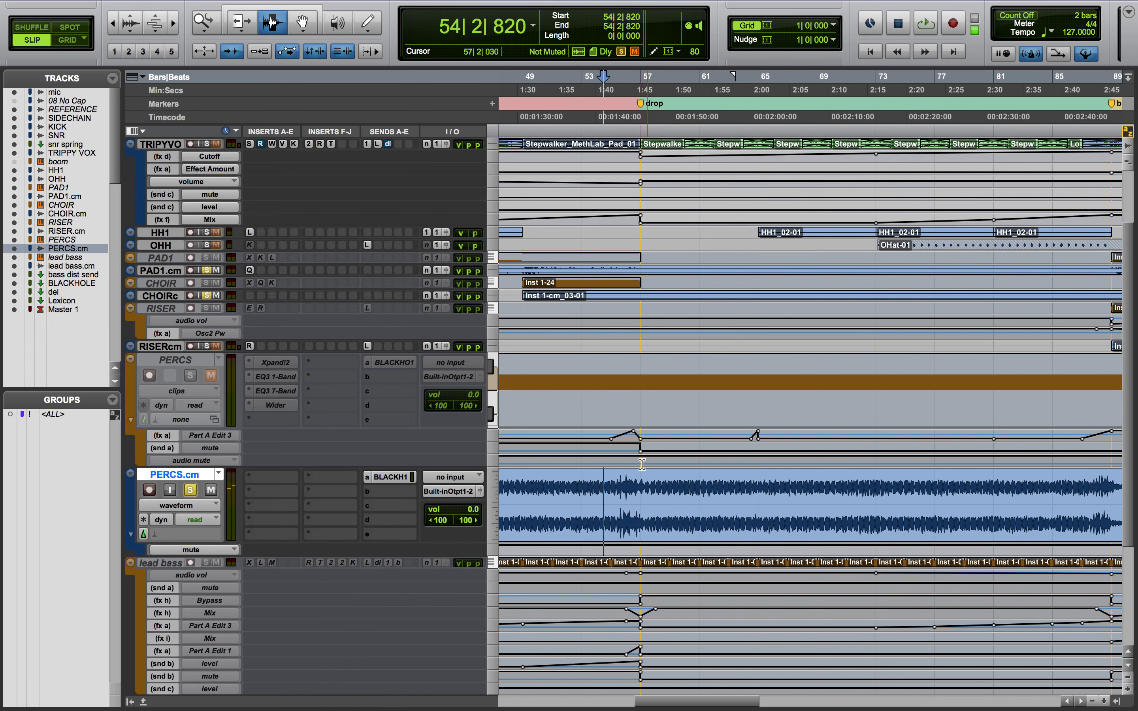
- Highlight the start of the drop in PERCS.cm, about bars 56 to 68, and place the edit cursor in the lead bass lanes at about bar 57
drag(637, 517, 809, 516)
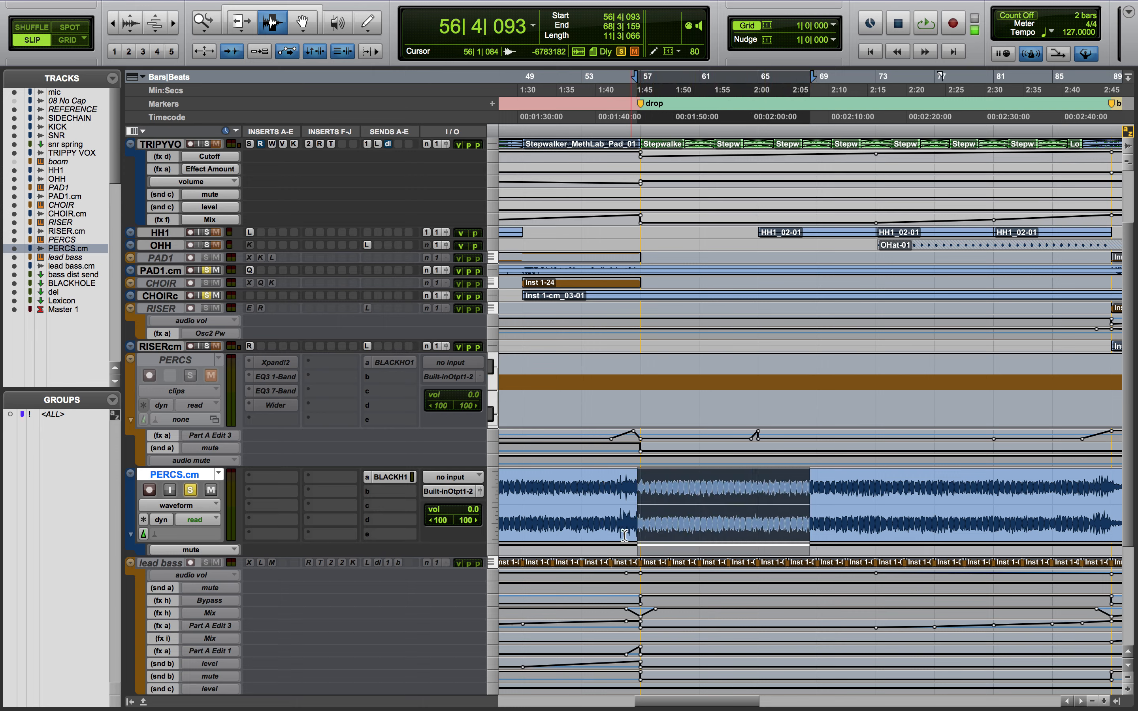
click(645, 588)
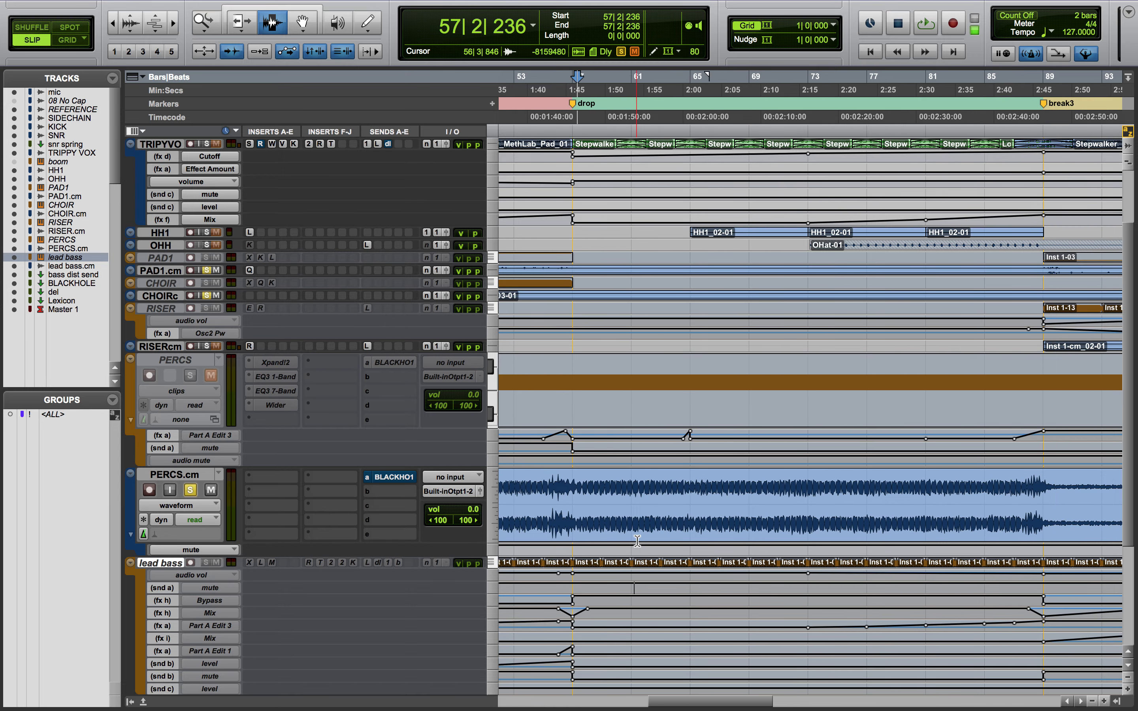
scroll(638, 540, left, 3)
scroll(638, 541, up, 3)
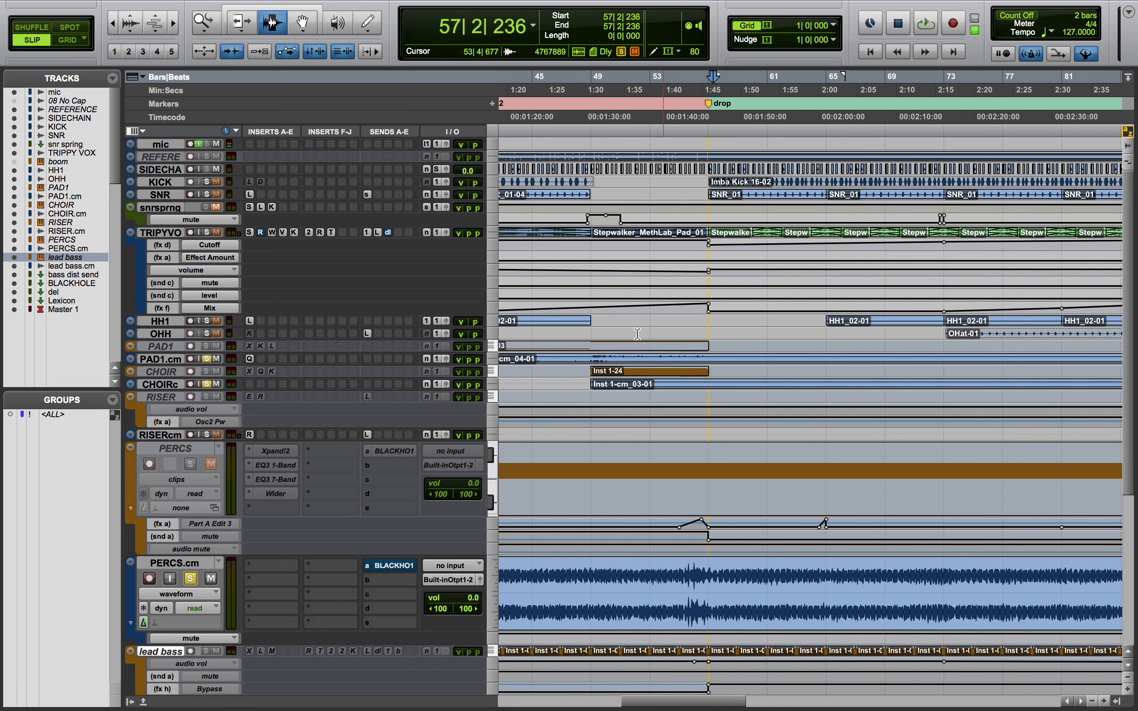
scroll(668, 438, down, 3)
scroll(667, 439, down, 2)
scroll(668, 439, right, 2)
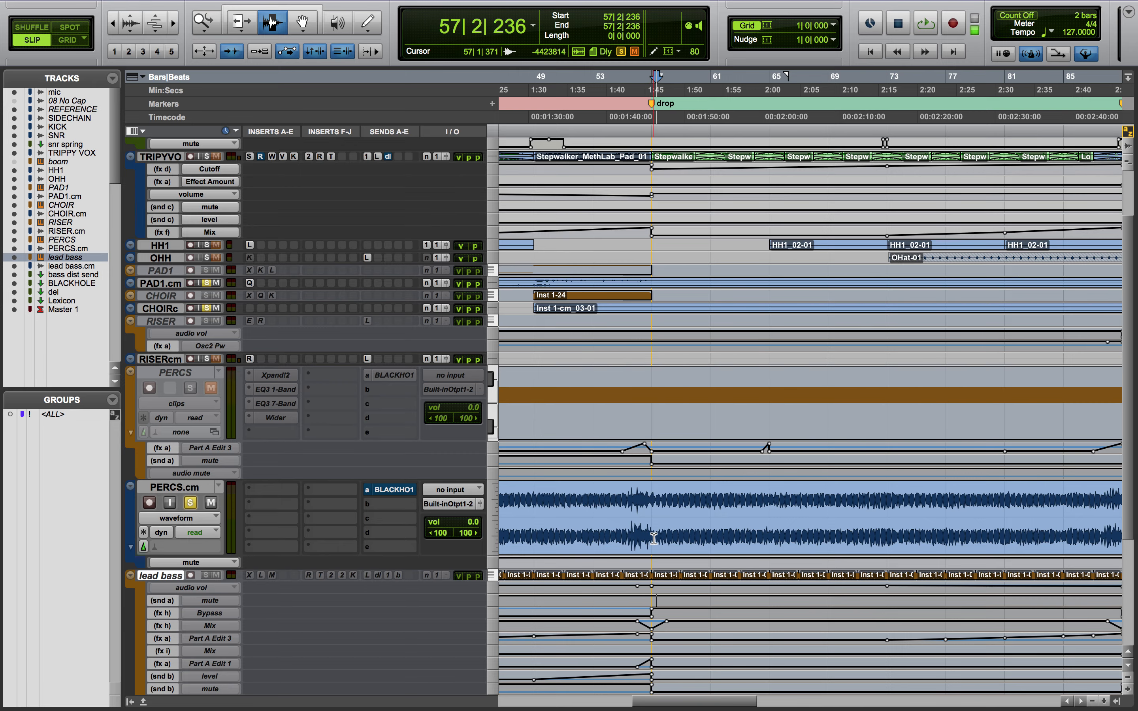
- Enlarge the RISER.cm track to medium height, solo it, and place the edit cursor in its break3 clip at about bar 98
scroll(649, 538, right, 10)
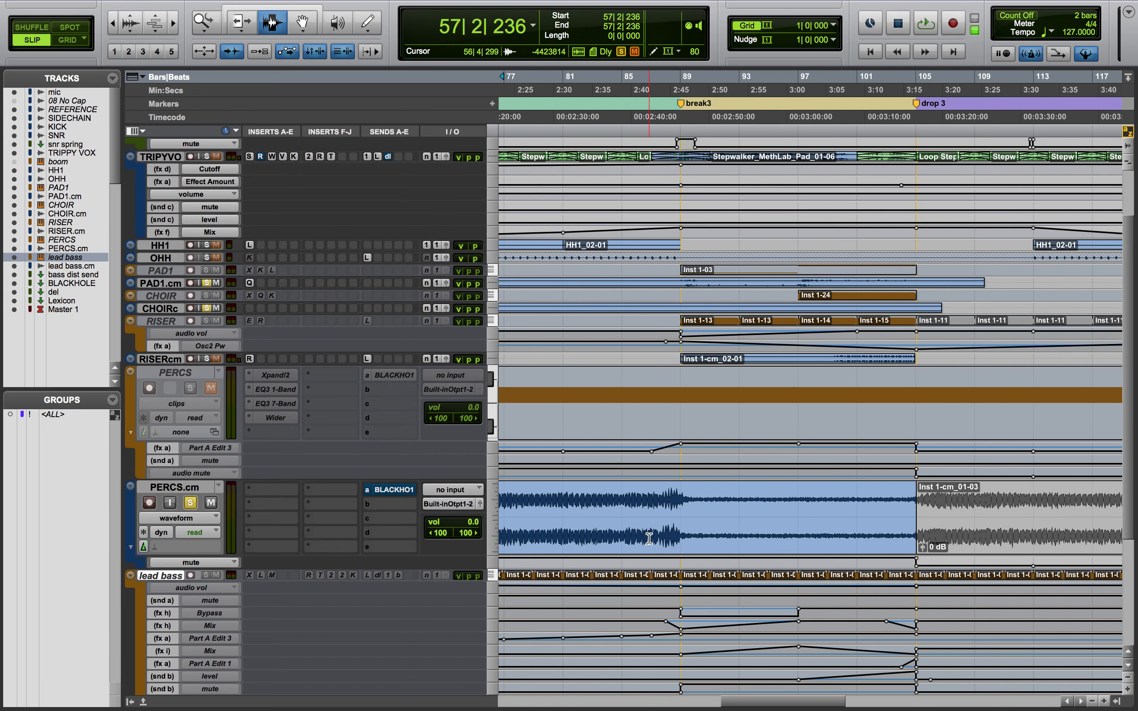
click(493, 367)
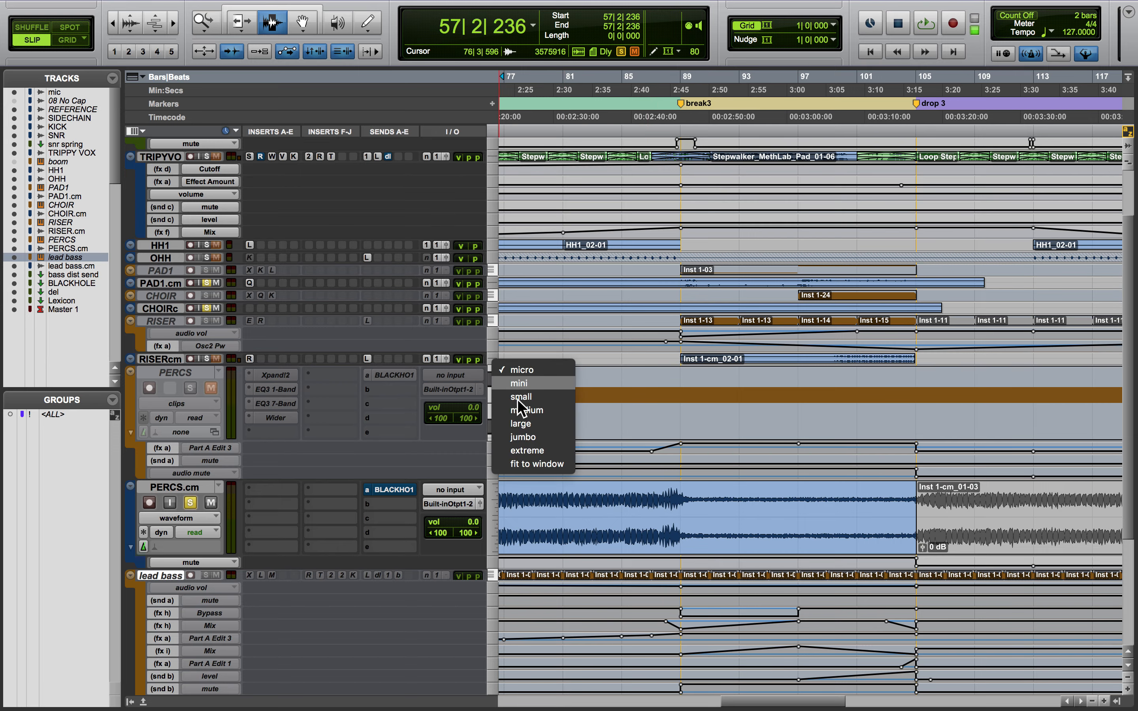
scroll(856, 416, right, 5)
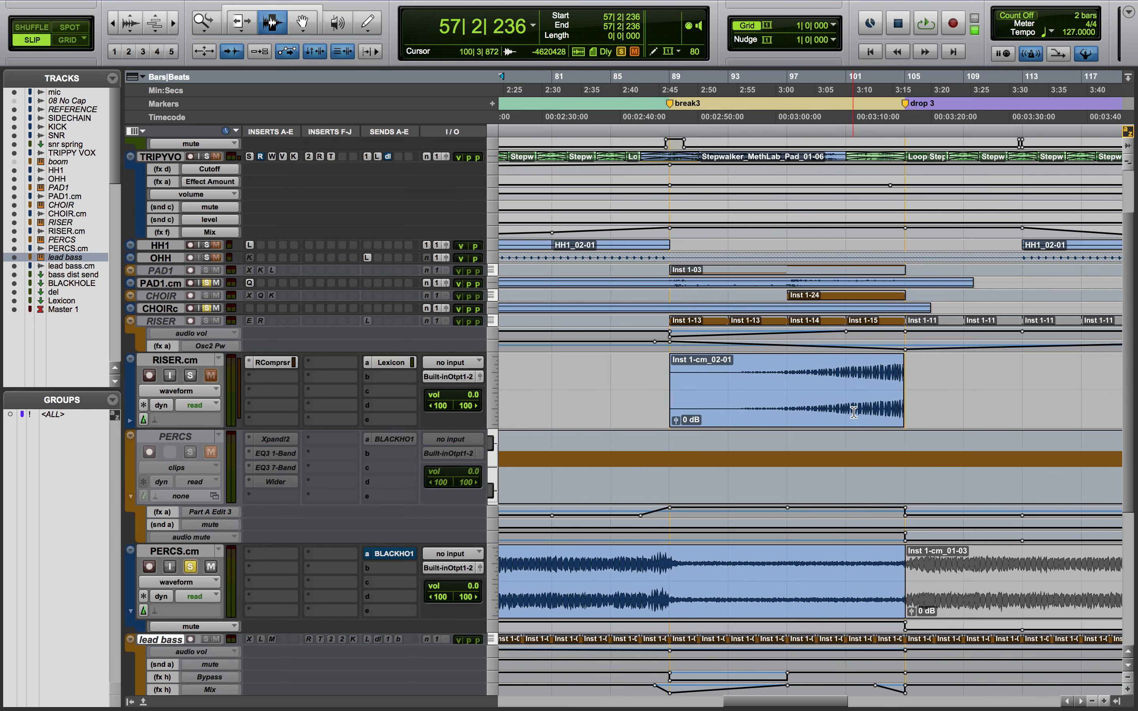
click(657, 390)
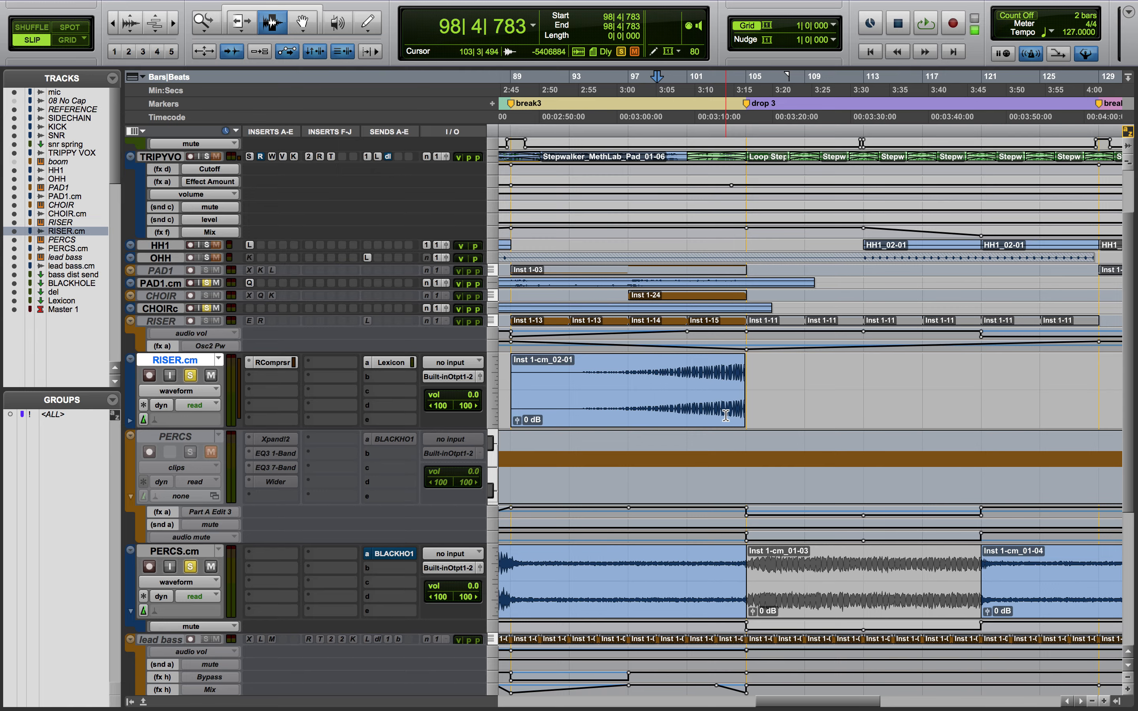
- Show the full song, highlight RISER.cm from about bar 19 to 149, and place the edit cursor in its clip at about bar 101
key(alt+a)
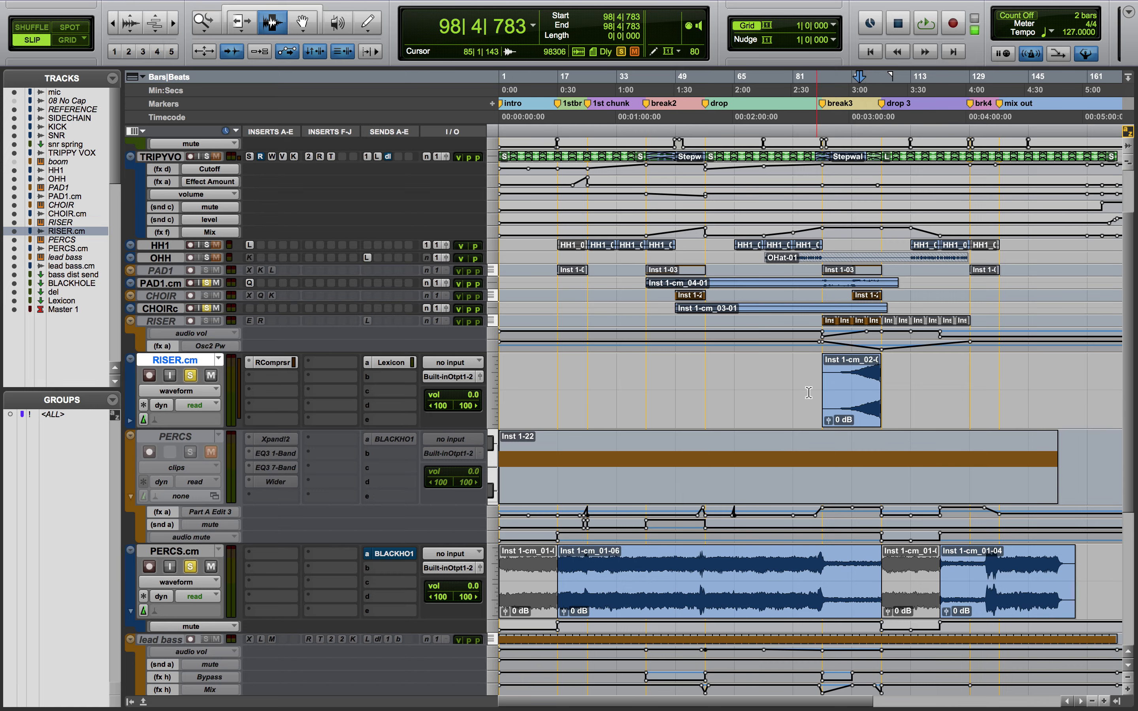
drag(1044, 385, 566, 385)
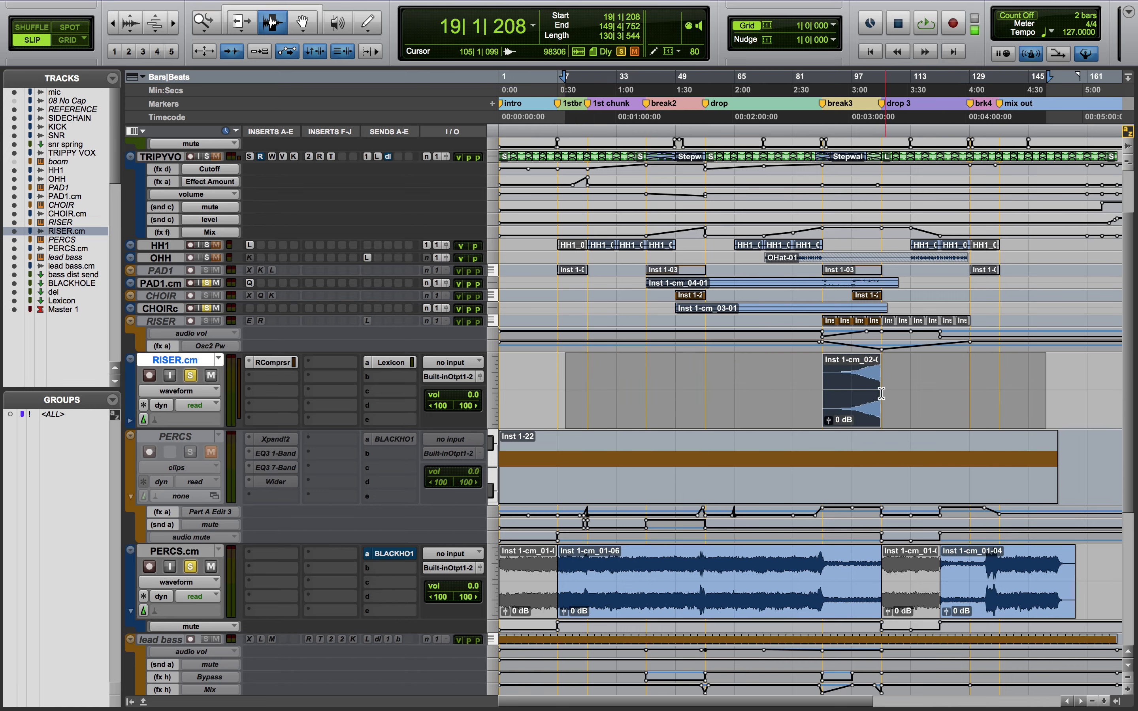
click(868, 398)
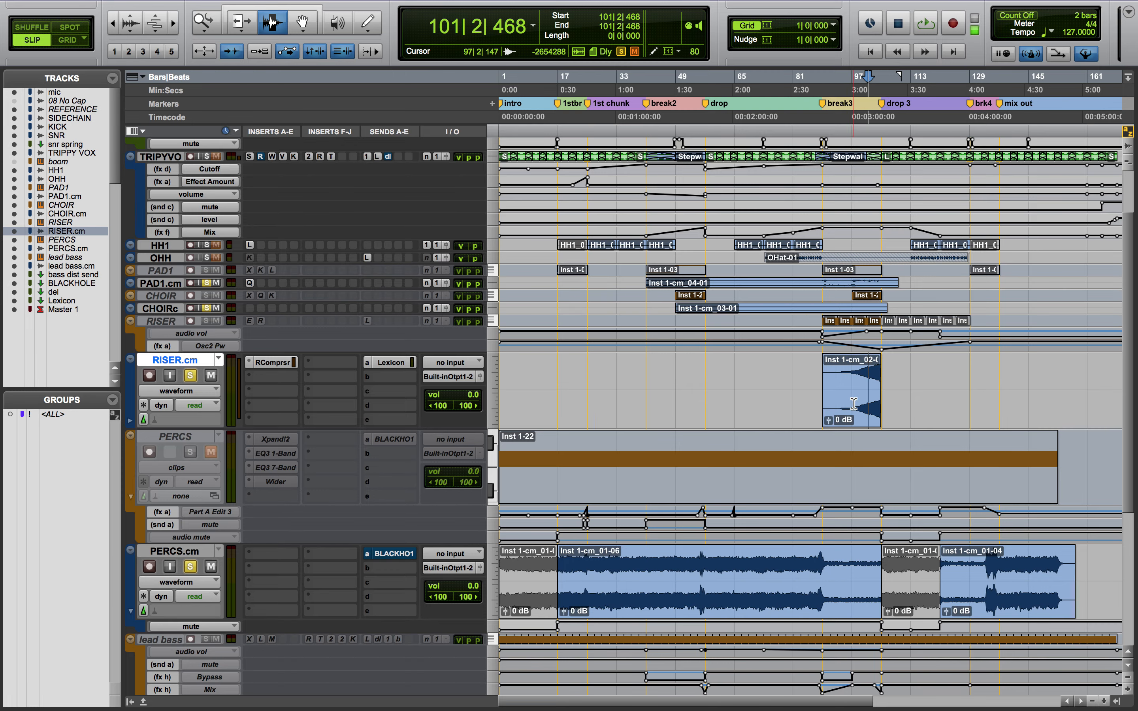
- Highlight the empty RISER.cm stretch after its clip, about bars 104 to 116, and place the edit cursor at about bar 98
scroll(862, 417, right, 3)
key(t)
key(t)
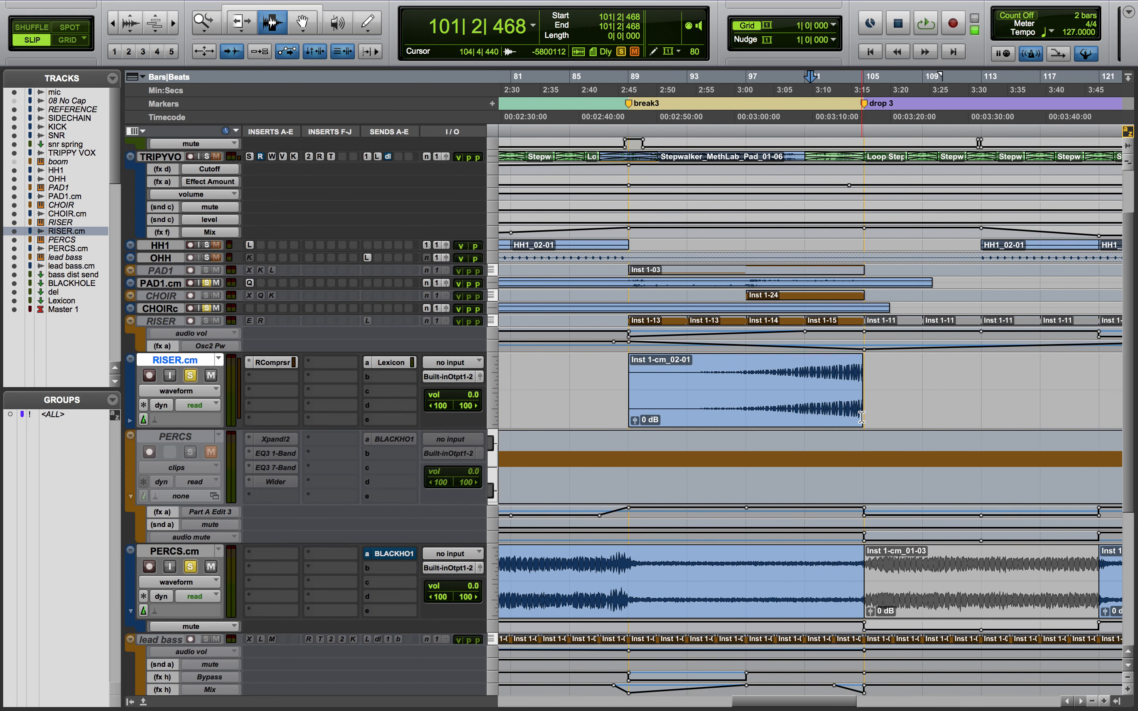
drag(772, 398, 1028, 395)
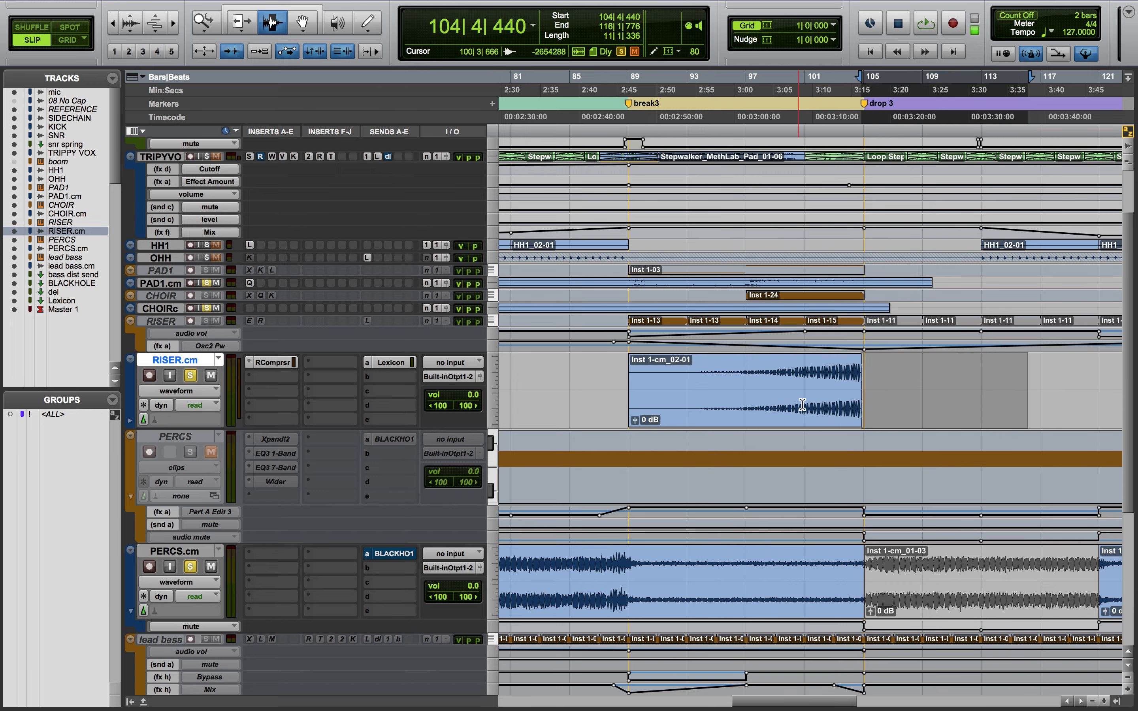
scroll(777, 502, down, 4)
click(770, 295)
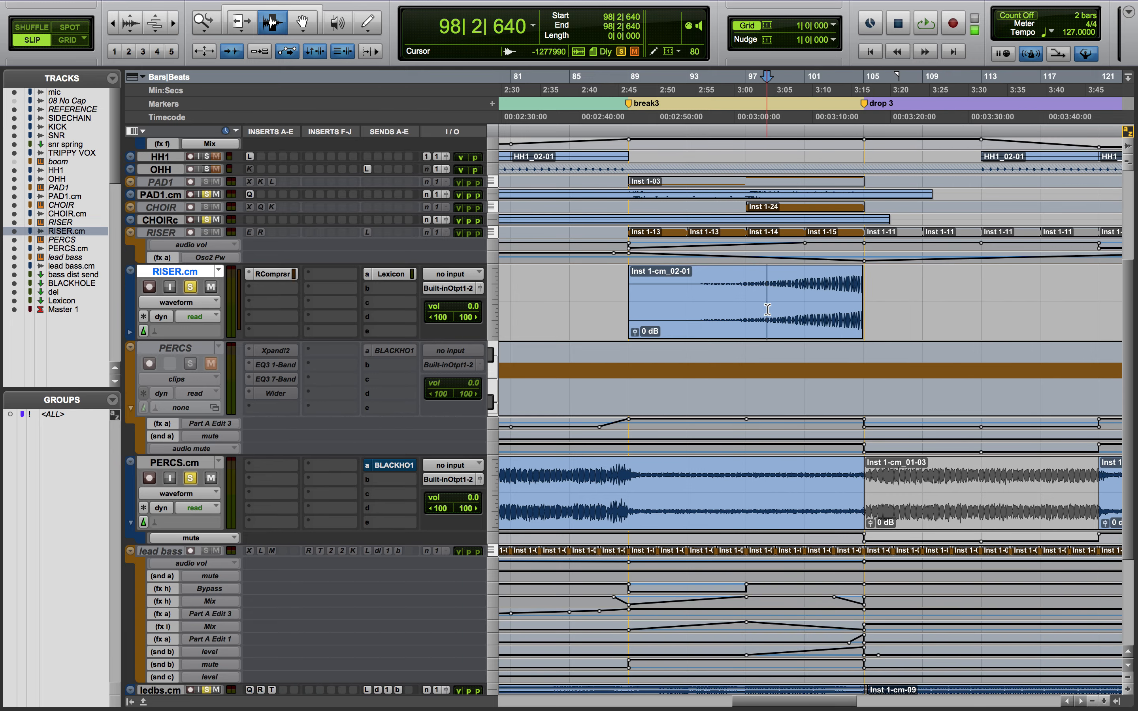
- Enlarge the lead bass instrument track to large height so its inserts and sends are listed by name
scroll(769, 295, down, 4)
click(496, 467)
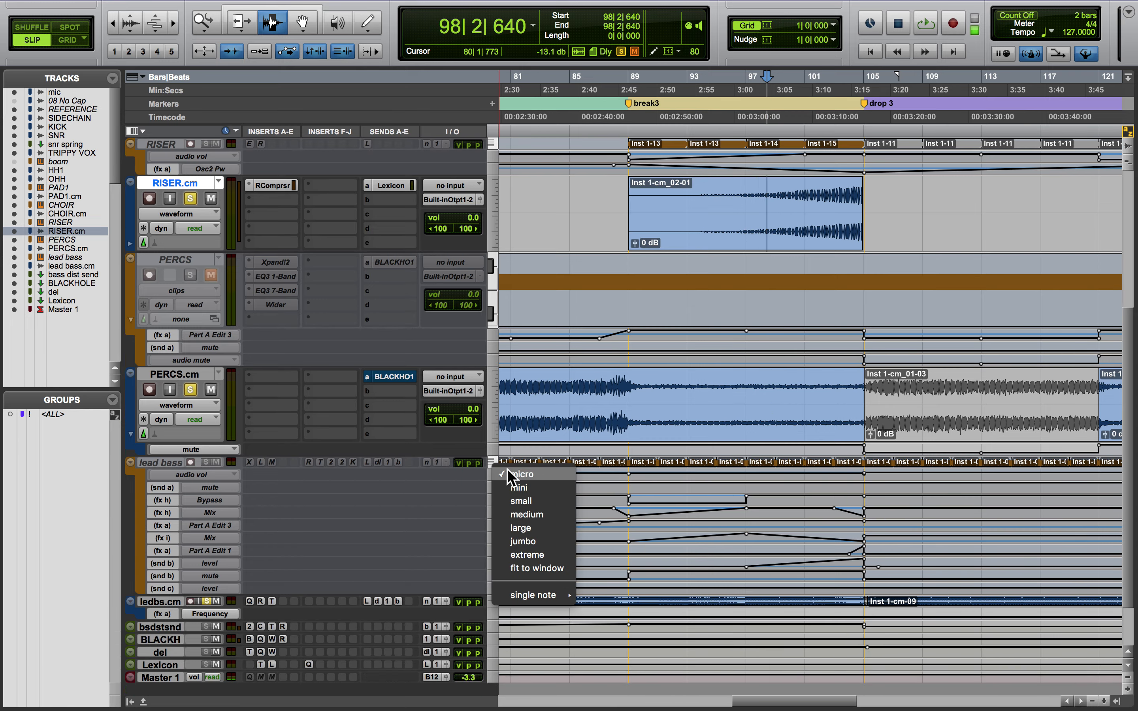
click(546, 539)
scroll(713, 530, down, 9)
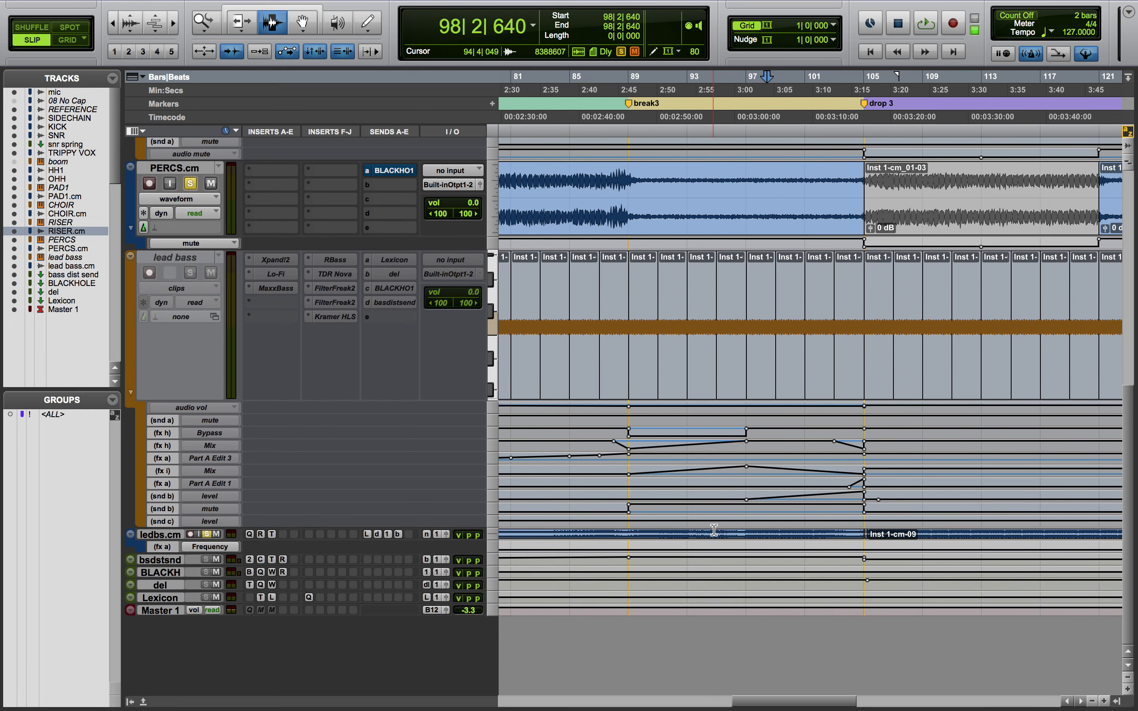
- Enlarge all lead bass automation lanes to medium height and review their curves through break3 into drop 3
click(494, 437)
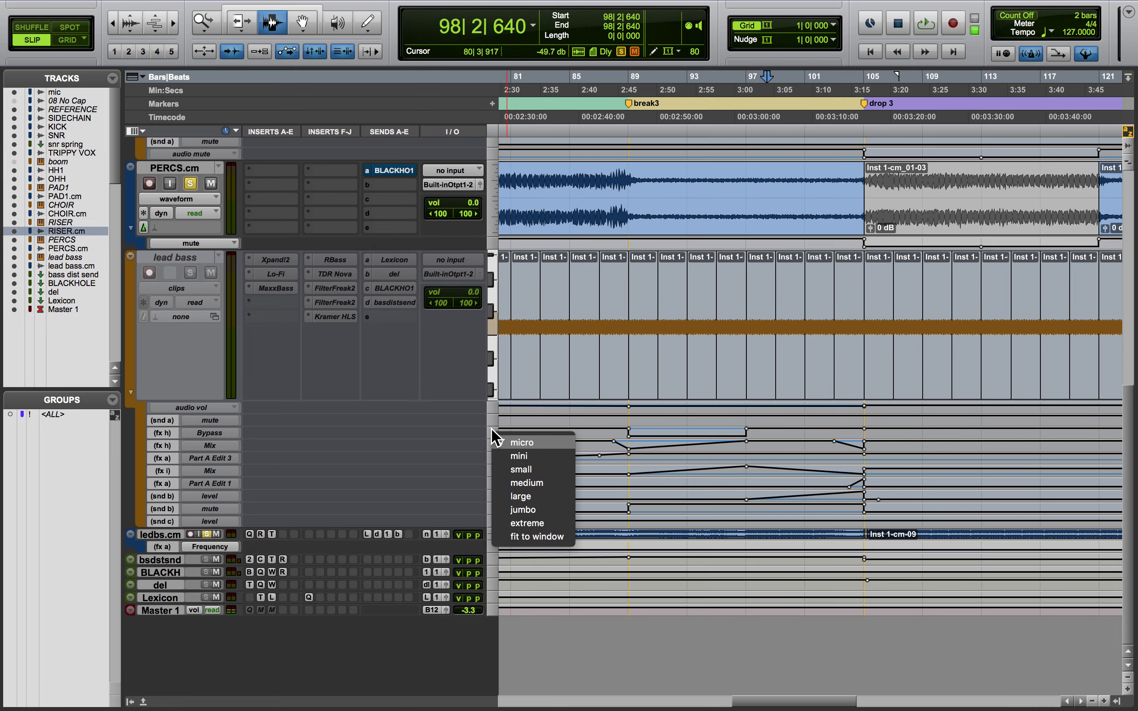
click(505, 474)
scroll(673, 475, down, 7)
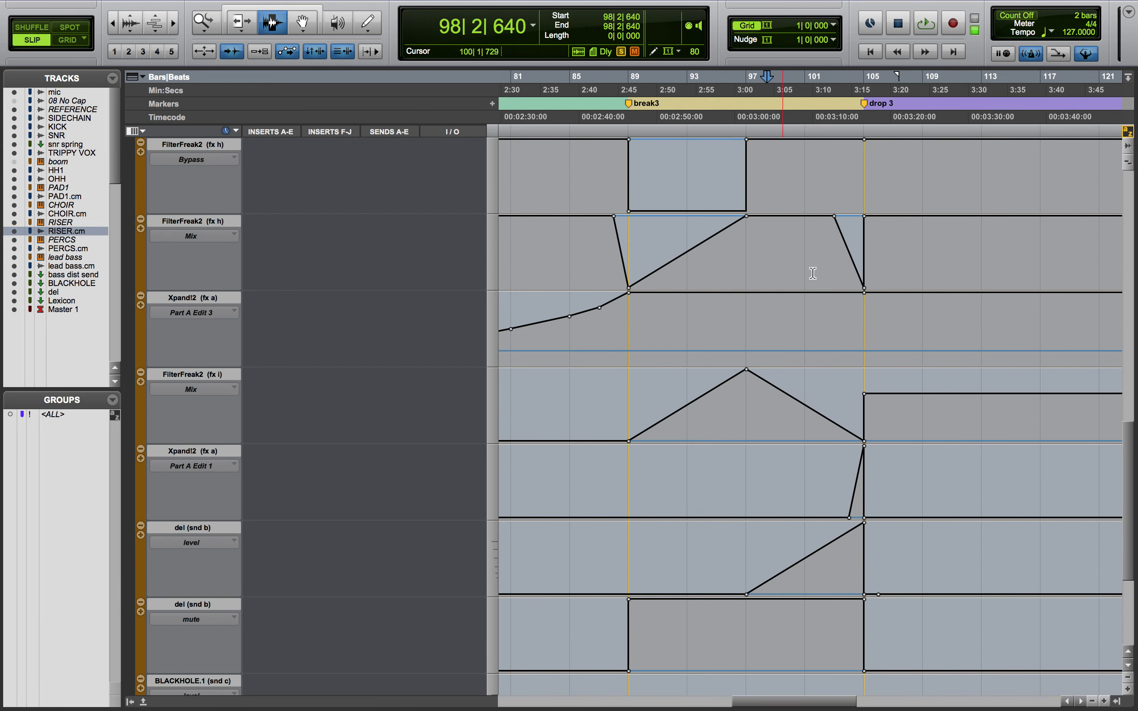
scroll(871, 363, up, 14)
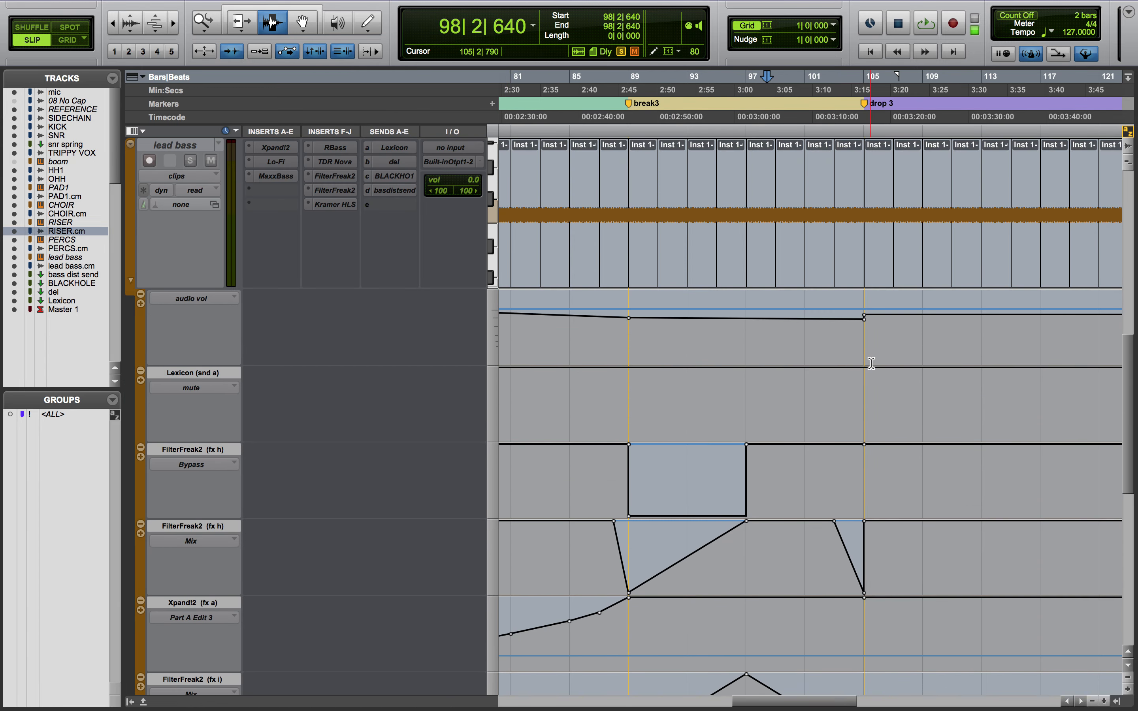
scroll(871, 363, up, 20)
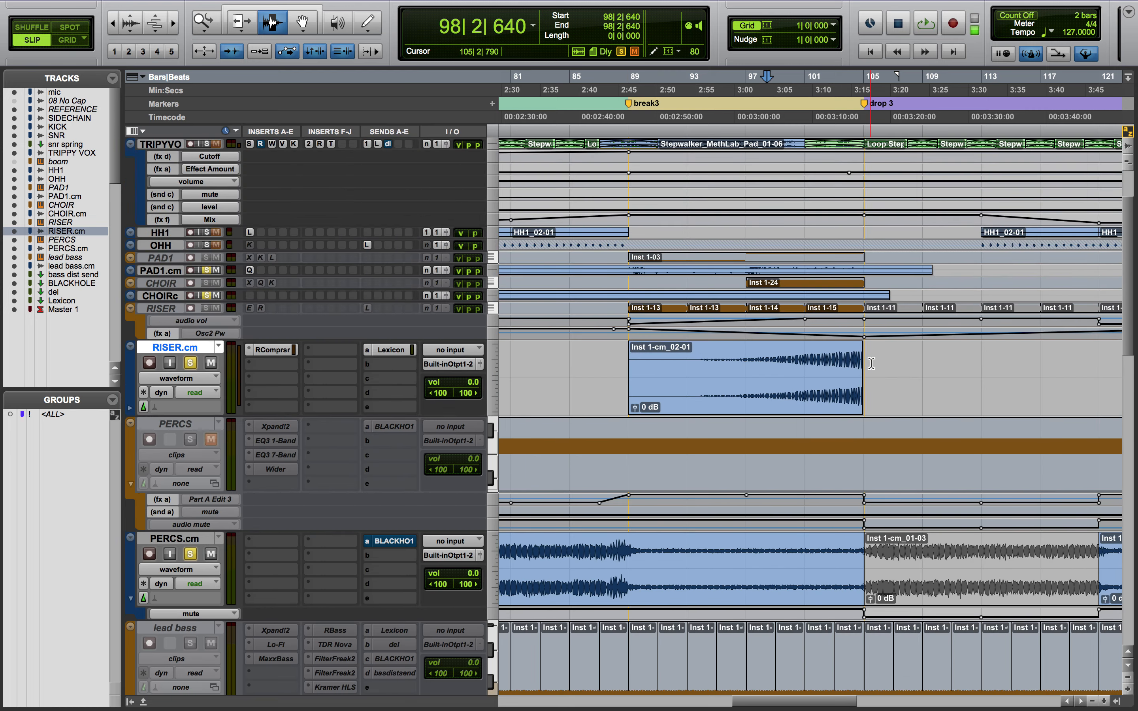
scroll(859, 247, down, 20)
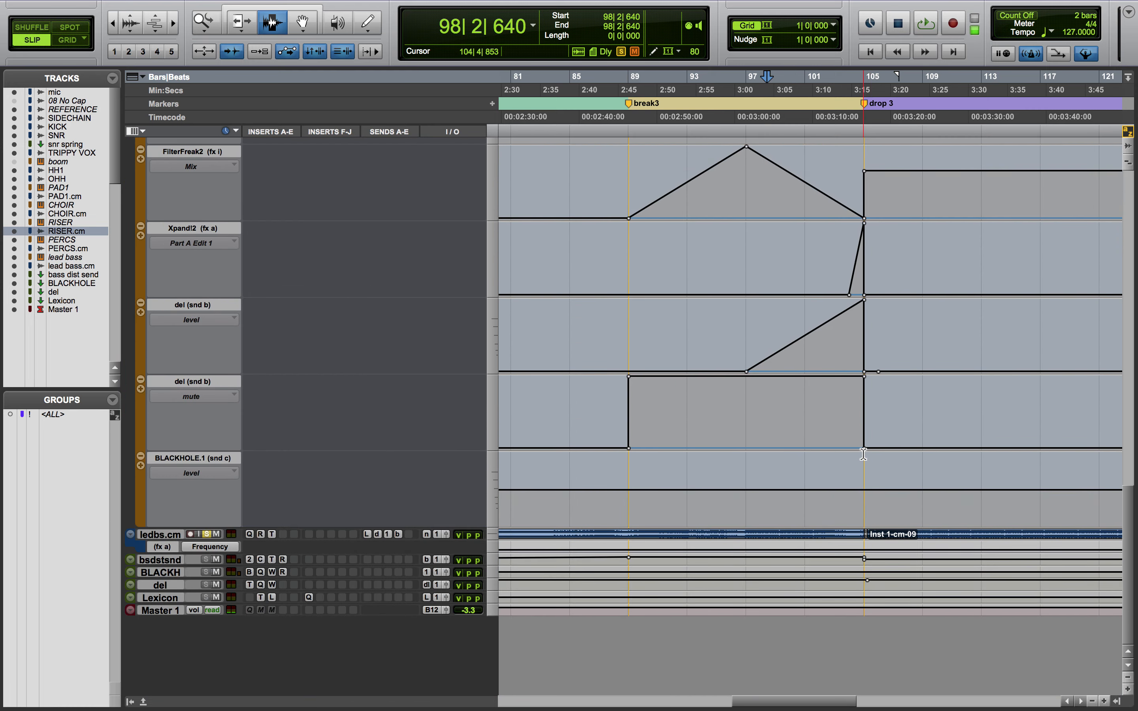
- Enlarge the lead bass.cm track to large height and place the edit cursor just after the start of drop 3 in bar 105
click(492, 536)
click(531, 594)
click(867, 588)
- Examine up close the short muted lead bass.cm clip at the very start of drop 3
key(t)
key(t)
key(t)
key(t)
key(t)
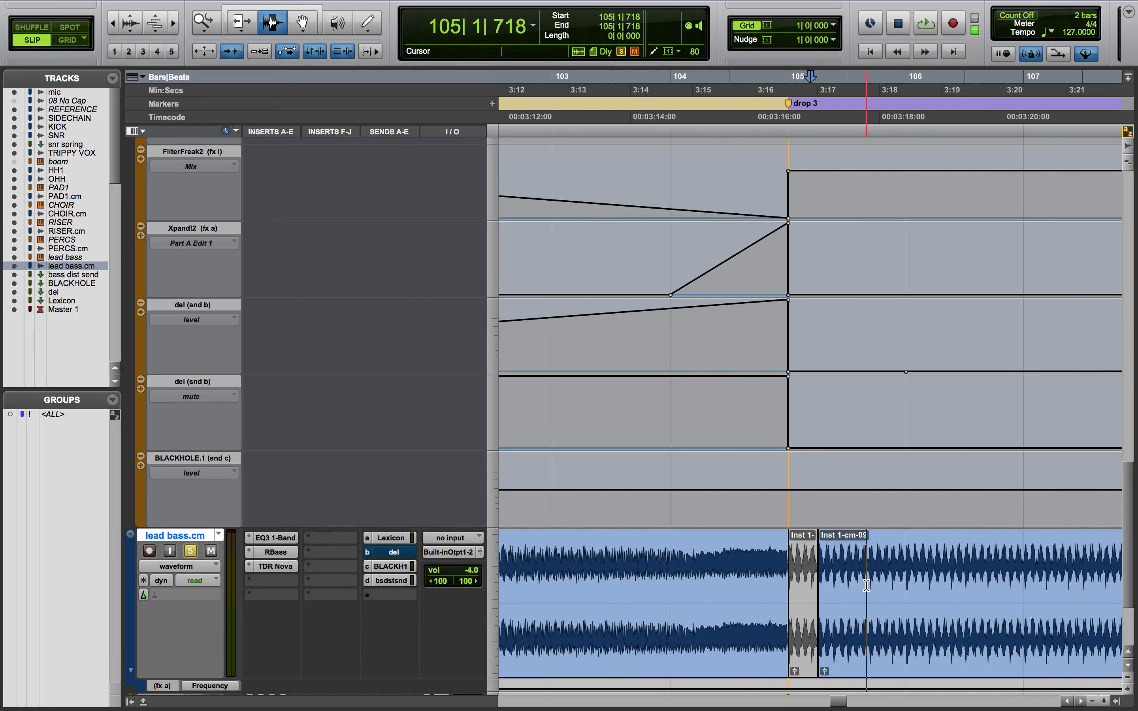
key(t)
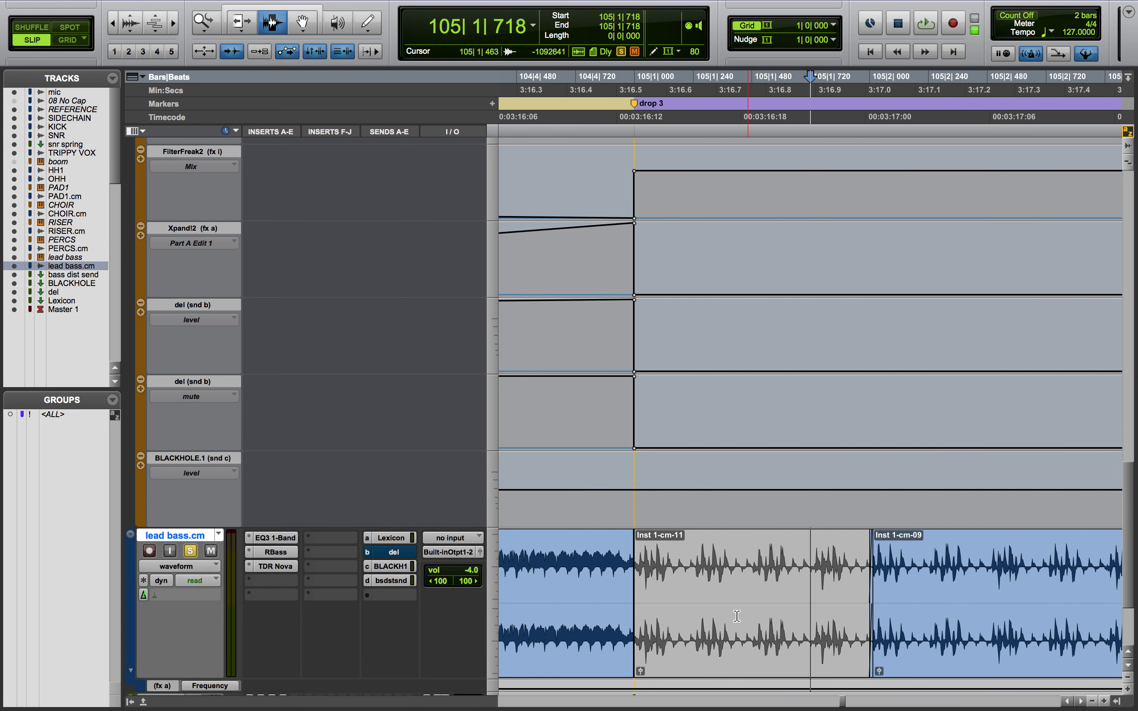
key(r)
key(r)
key(r)
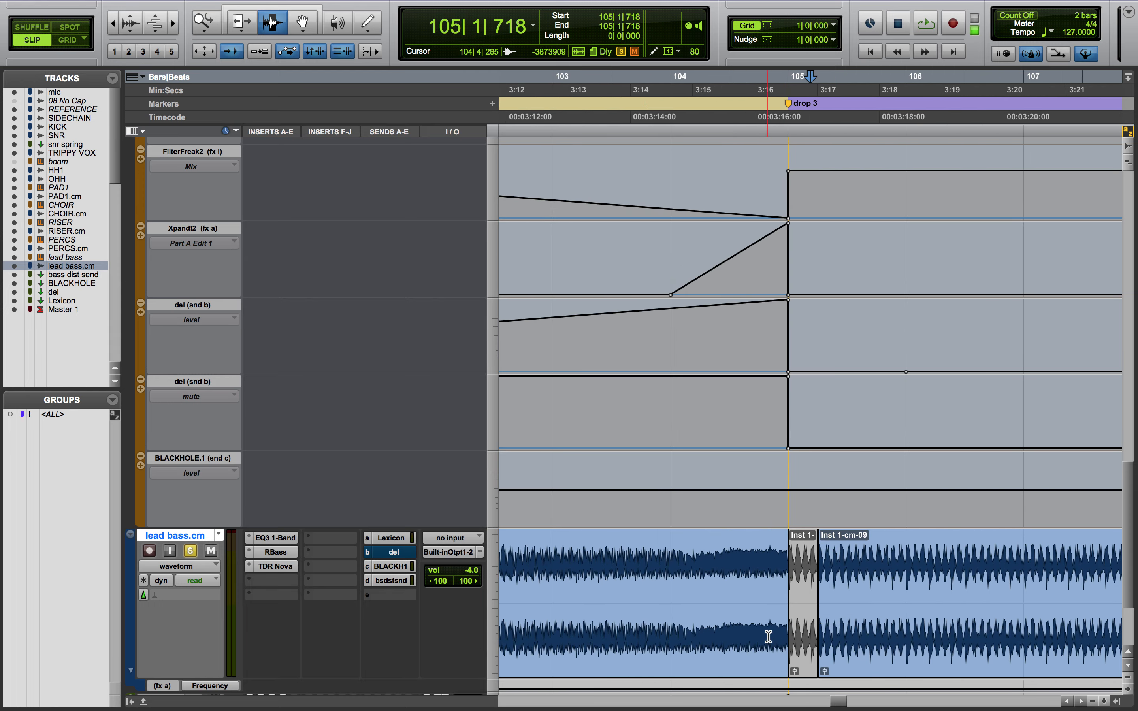
- Enlarge the KICK track to medium height and examine its first hits at the start of drop 3
scroll(769, 637, up, 20)
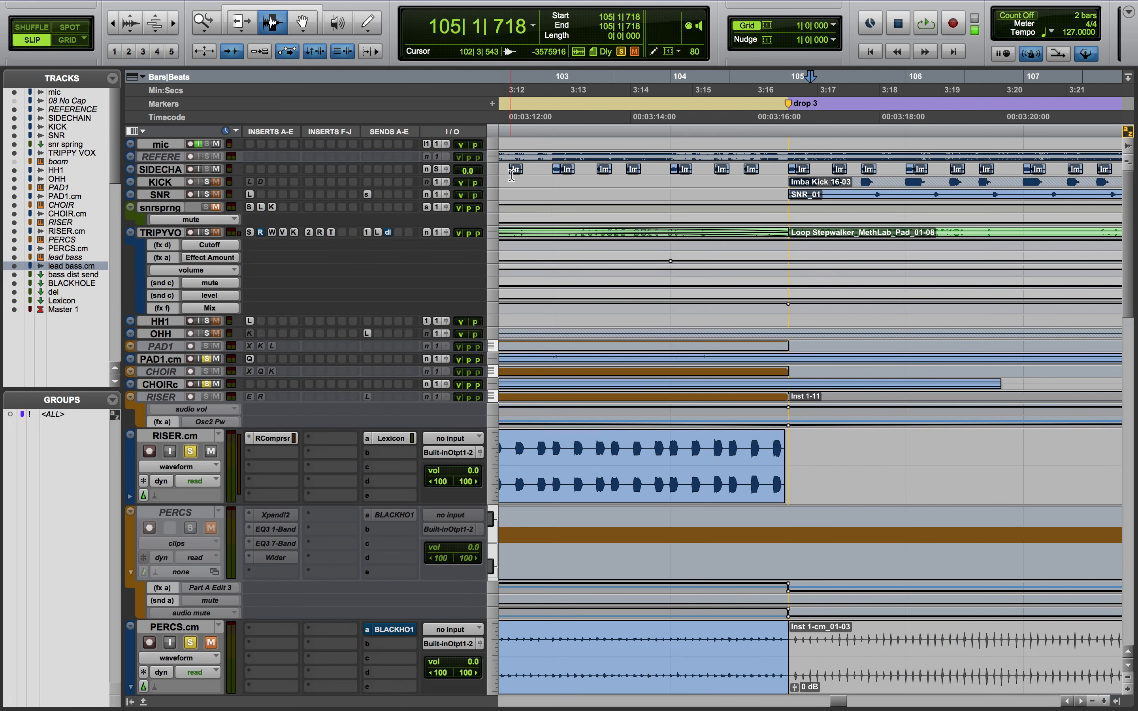
click(494, 183)
click(507, 229)
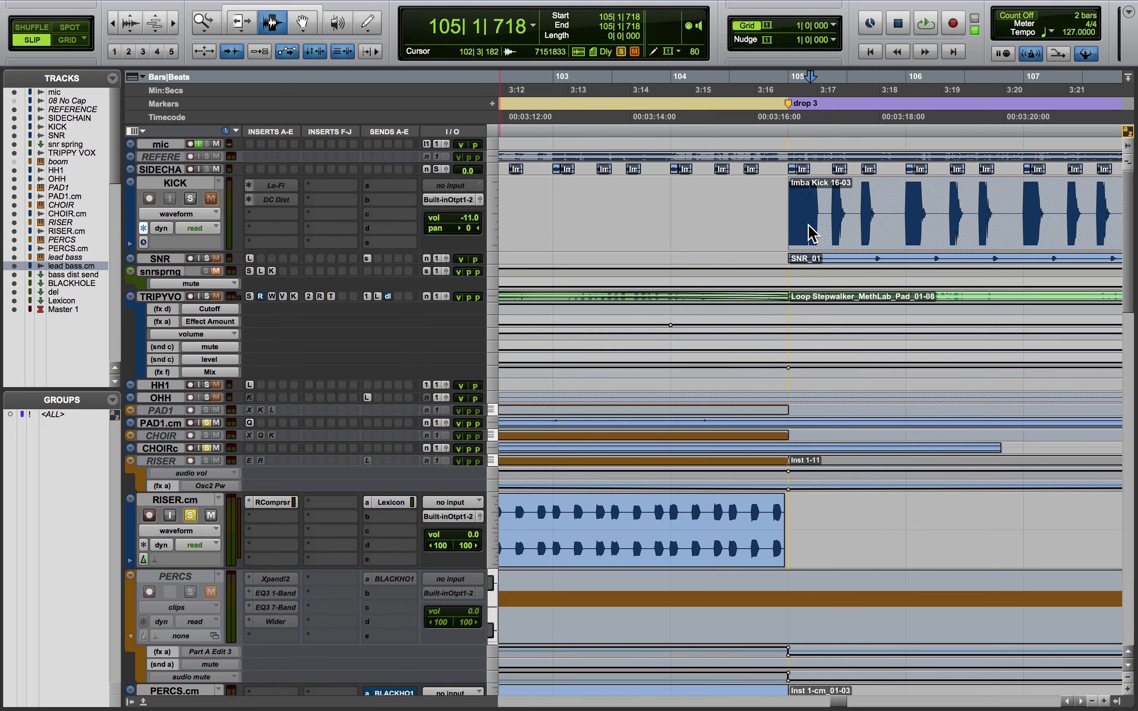
scroll(807, 226, up, 3)
scroll(806, 226, down, 6)
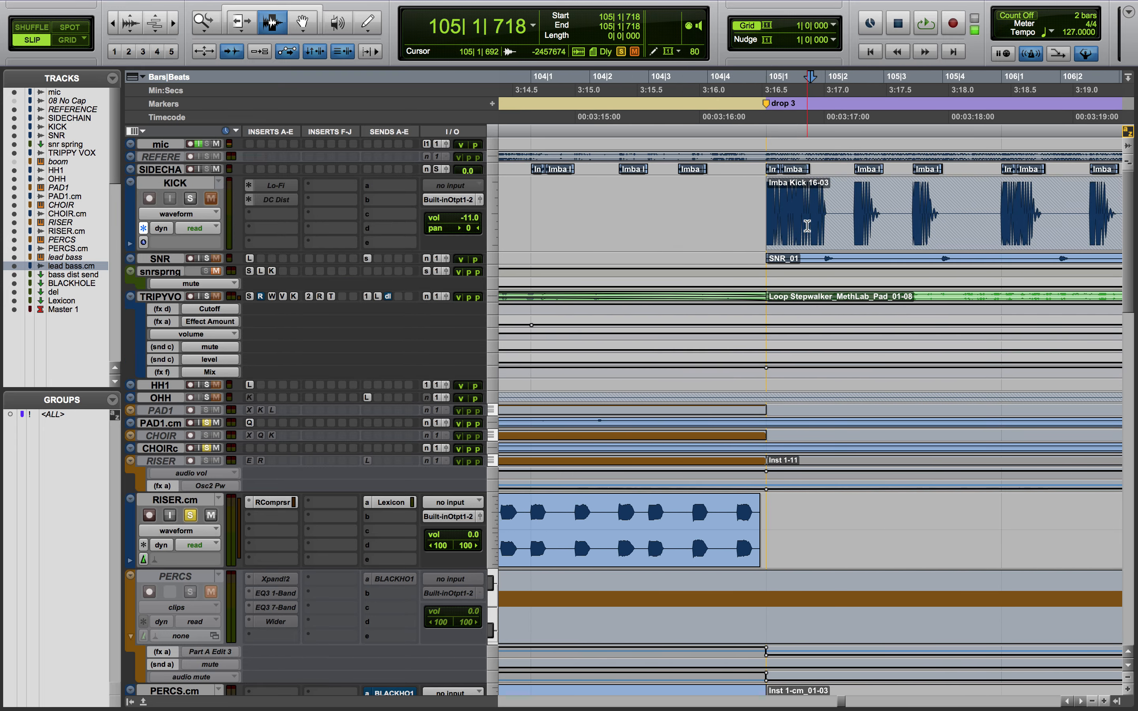
- Collapse all tracks and lanes to micro height, and briefly play the end of break3 from about bar 103
key(ctrl+alt+super+Down)
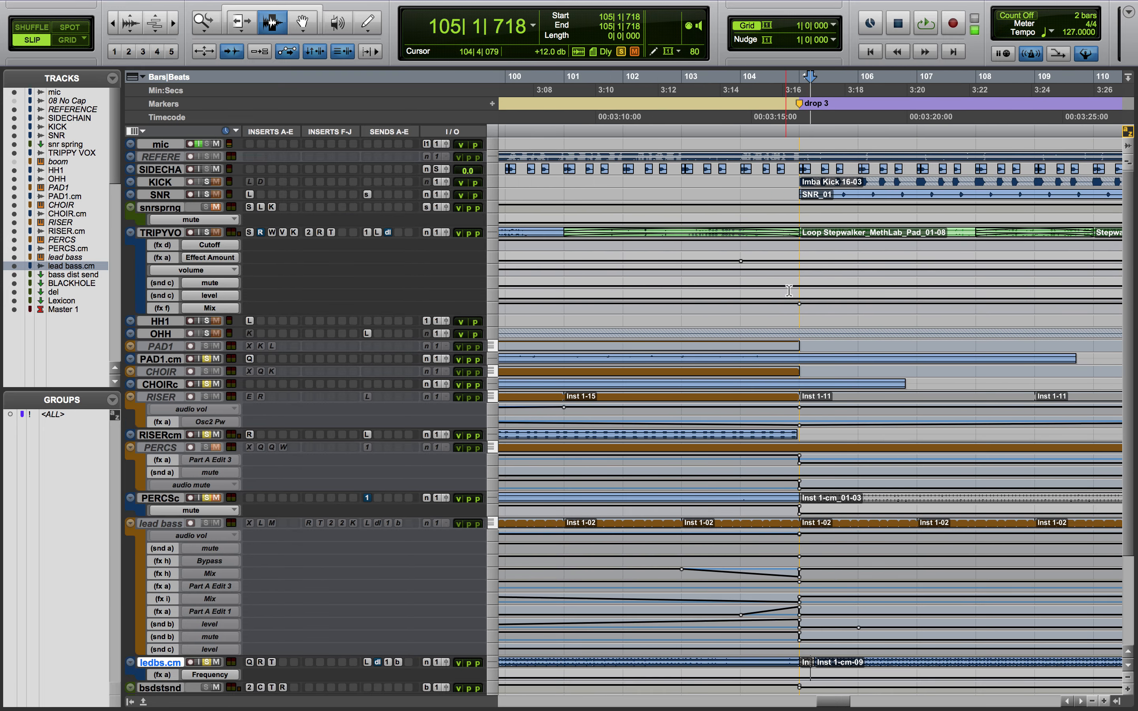
scroll(789, 290, down, 3)
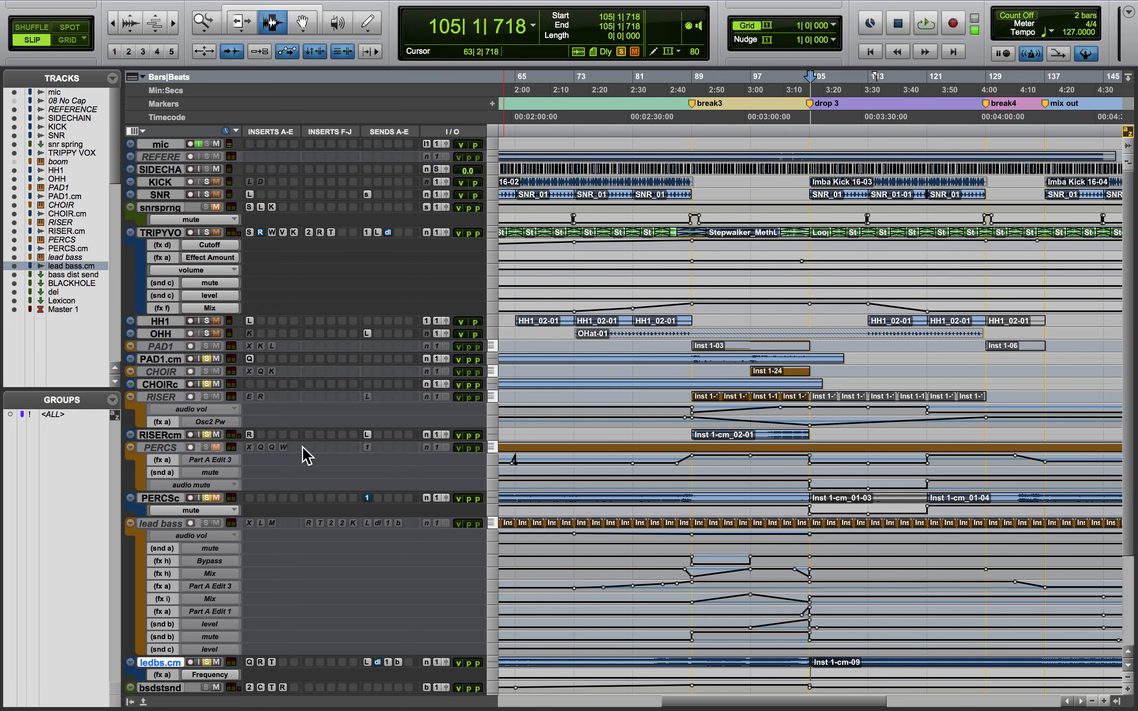
click(796, 538)
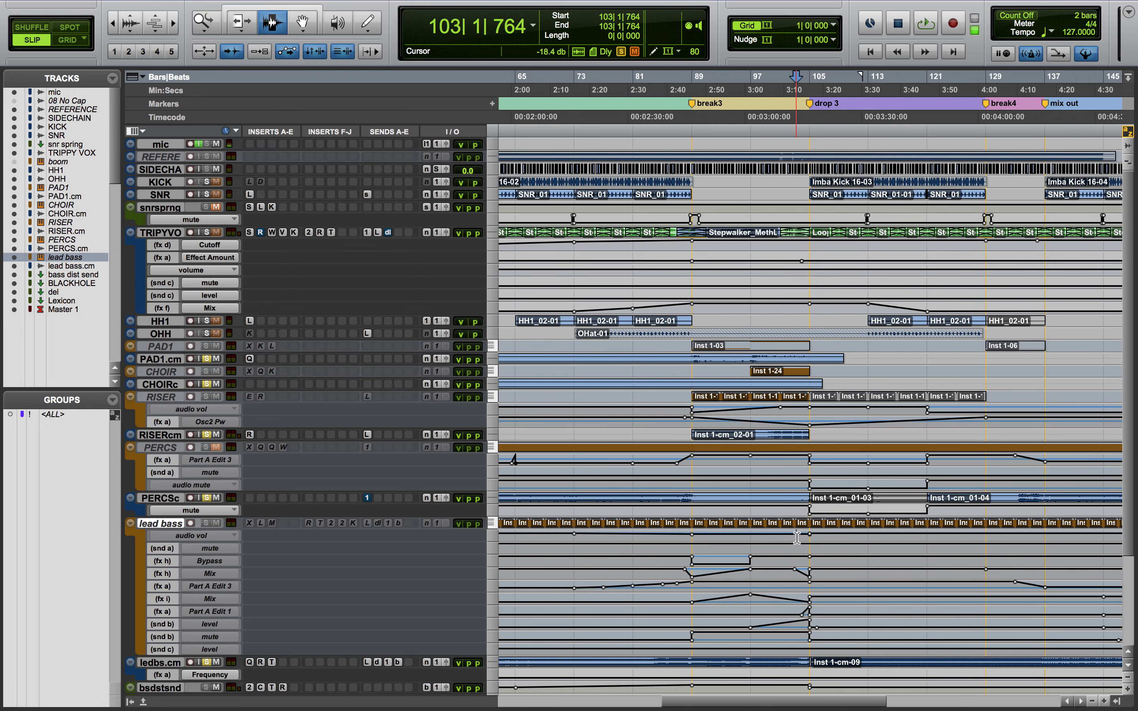
key(space)
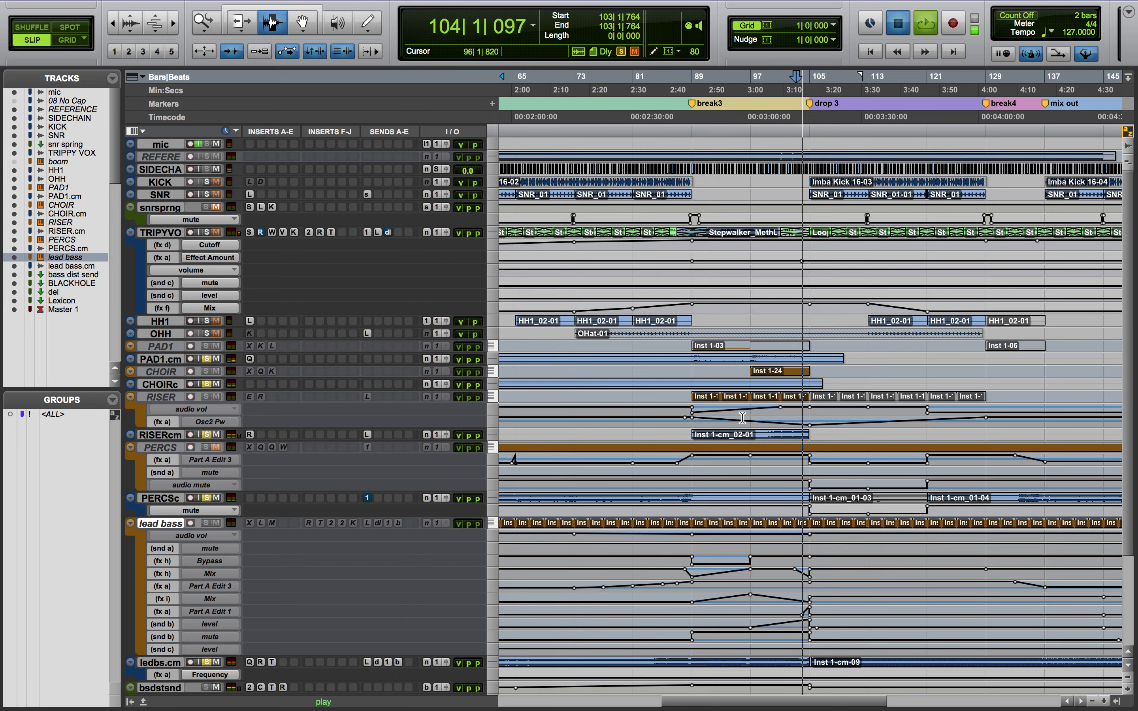
key(space)
- Start playback from about bar 94 in break3 and enlarge the soloed RISER.cm track to large height
click(728, 434)
key(space)
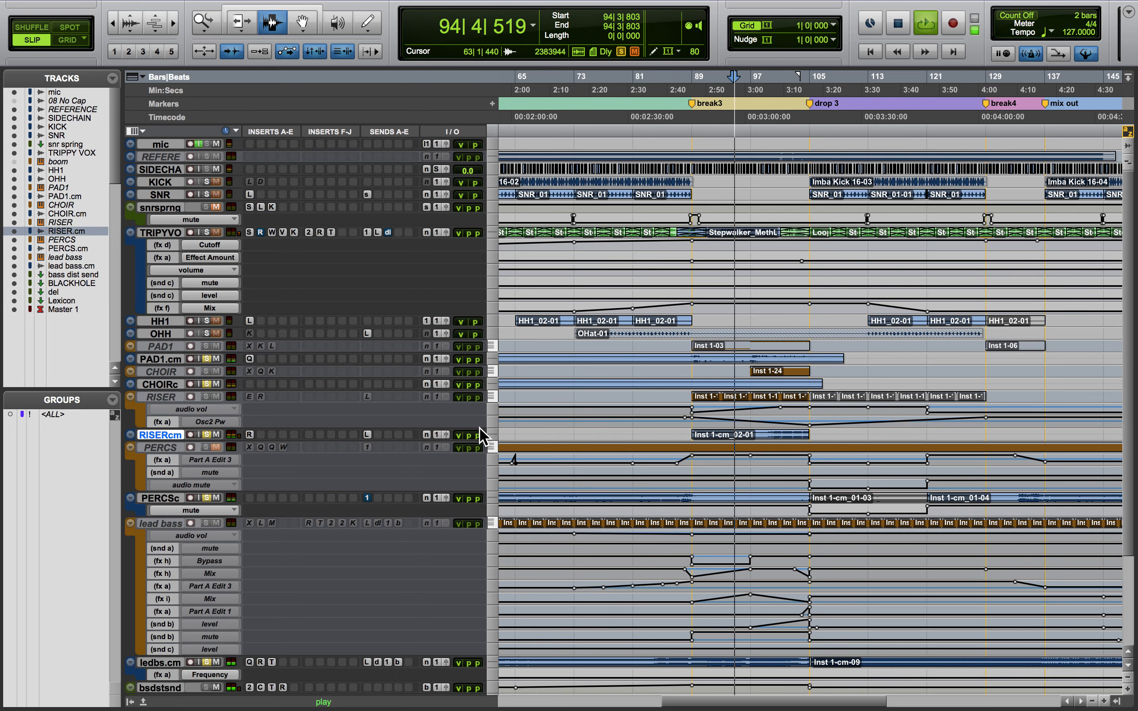
click(493, 435)
click(511, 472)
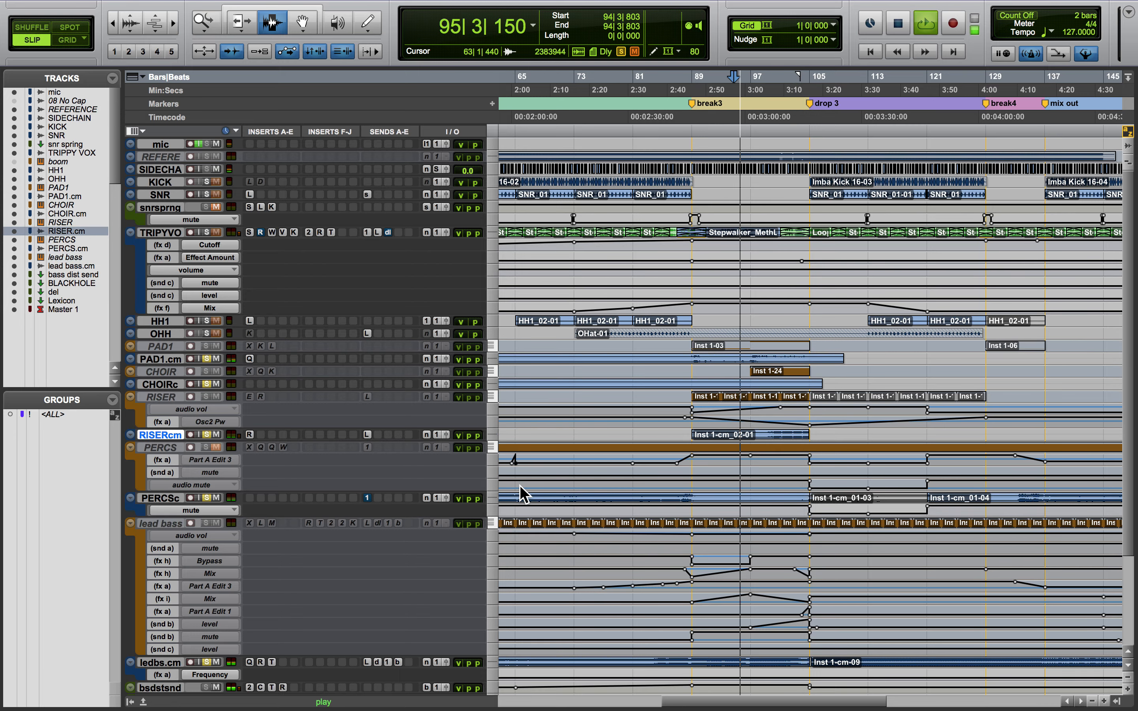
click(491, 443)
click(502, 470)
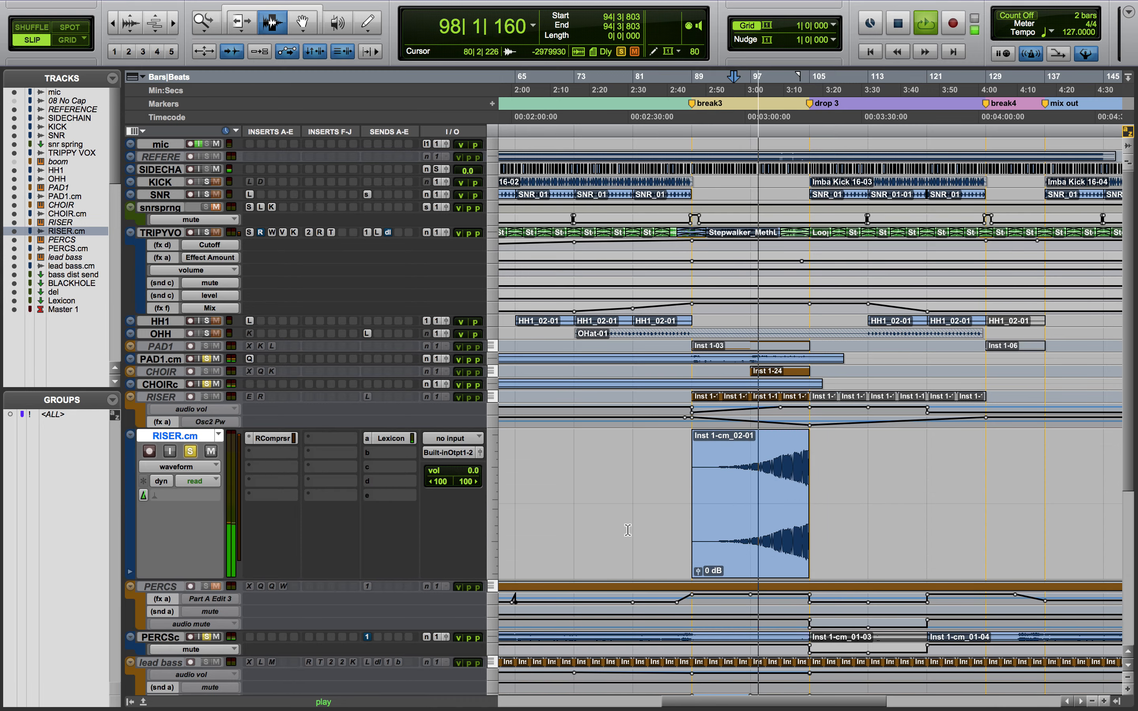
scroll(660, 545, down, 2)
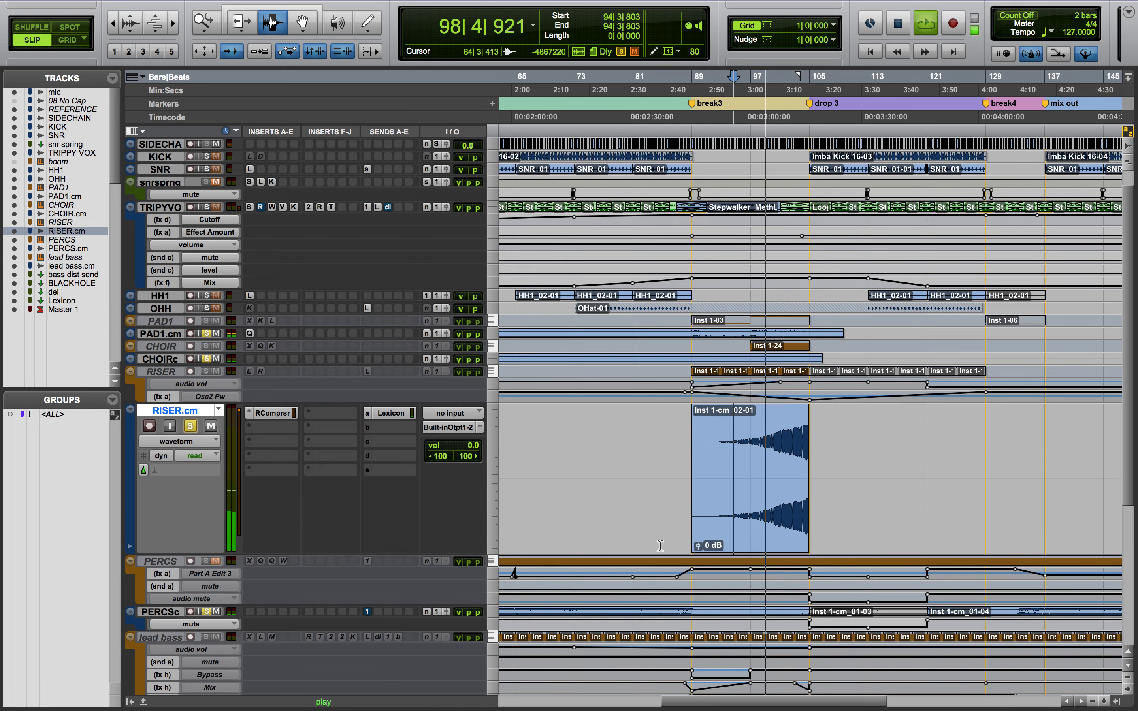
- Enlarge the PERCS.cm track to medium height, listen through the end of break3 into drop 3, and clear all solos
scroll(660, 545, down, 3)
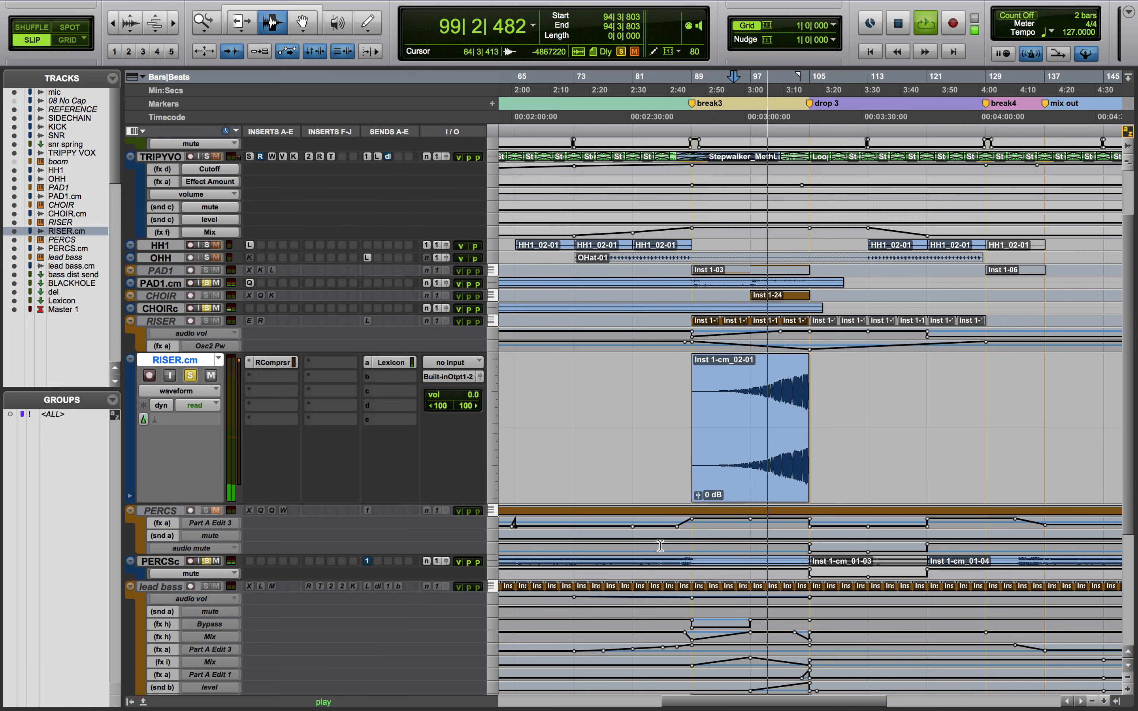
click(492, 565)
click(515, 622)
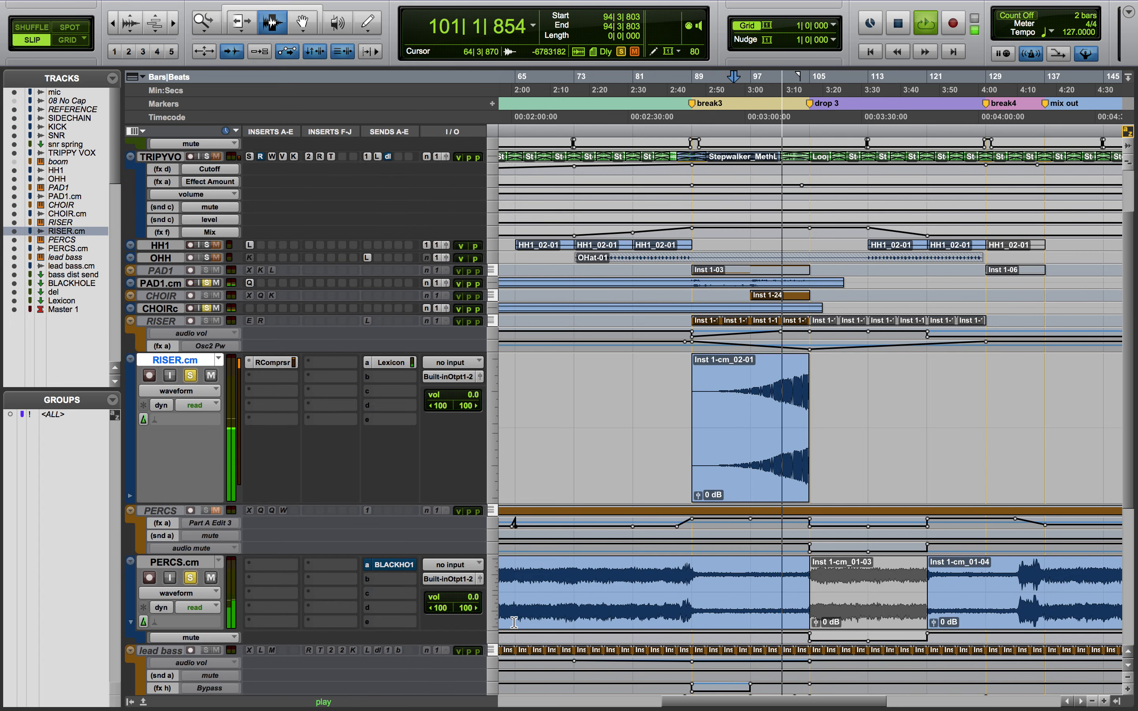
scroll(608, 617, down, 3)
scroll(609, 617, right, 4)
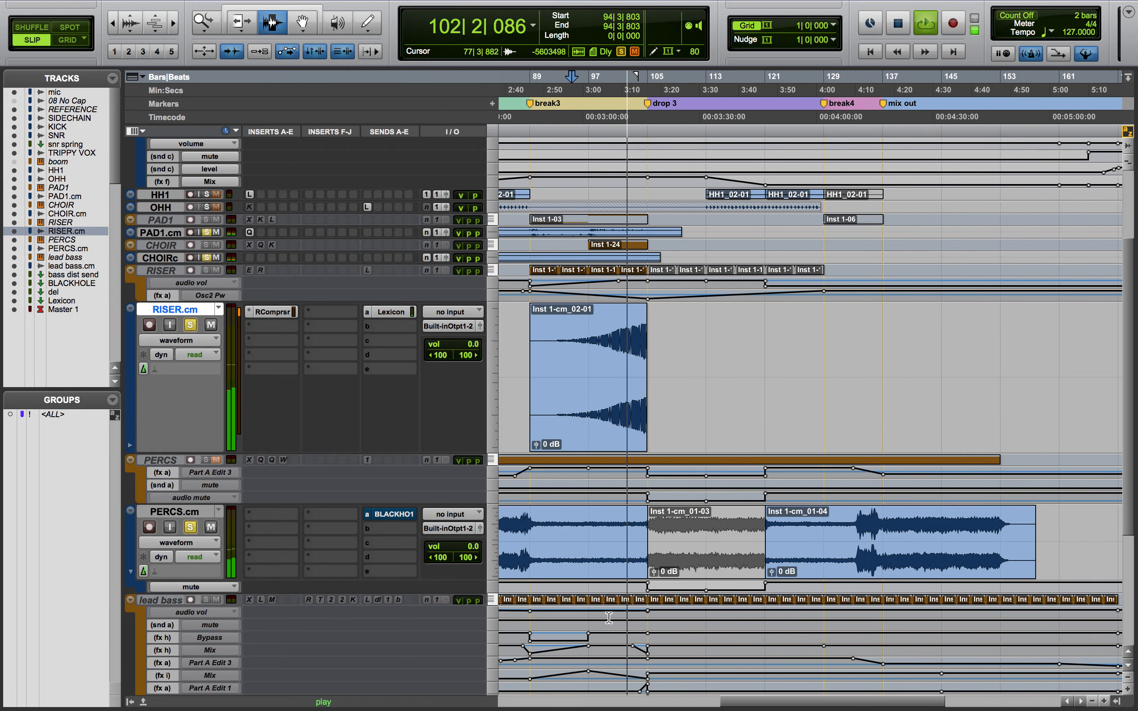
scroll(609, 618, down, 4)
scroll(608, 618, left, 3)
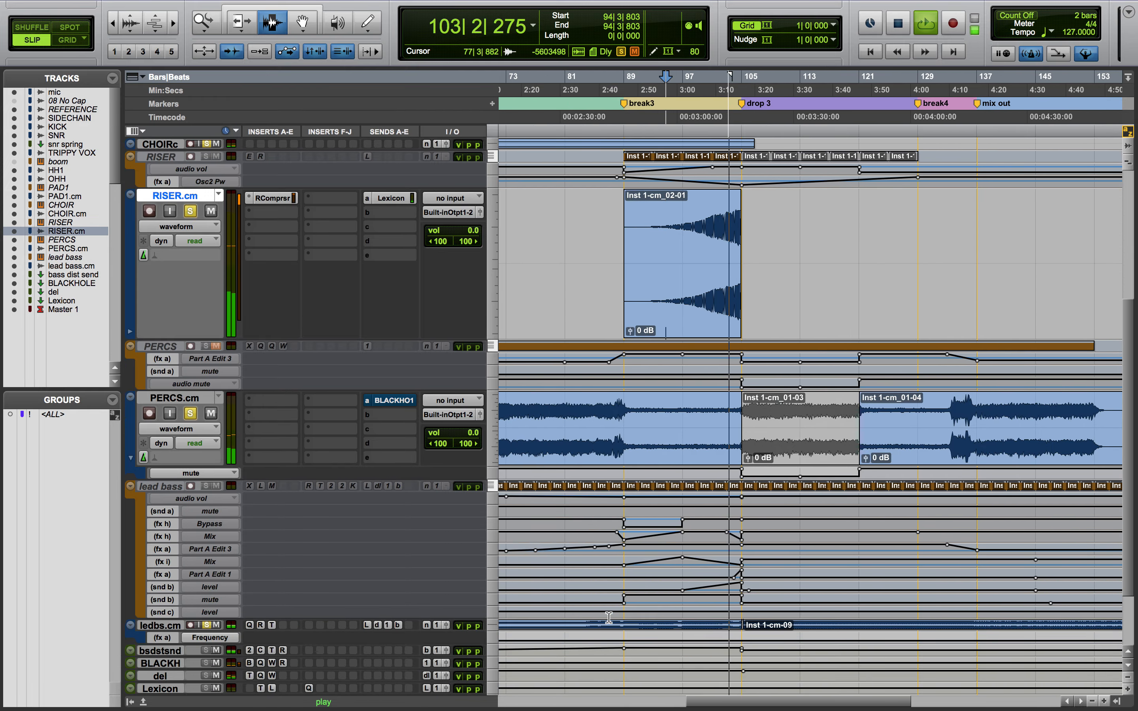
scroll(609, 618, down, 1)
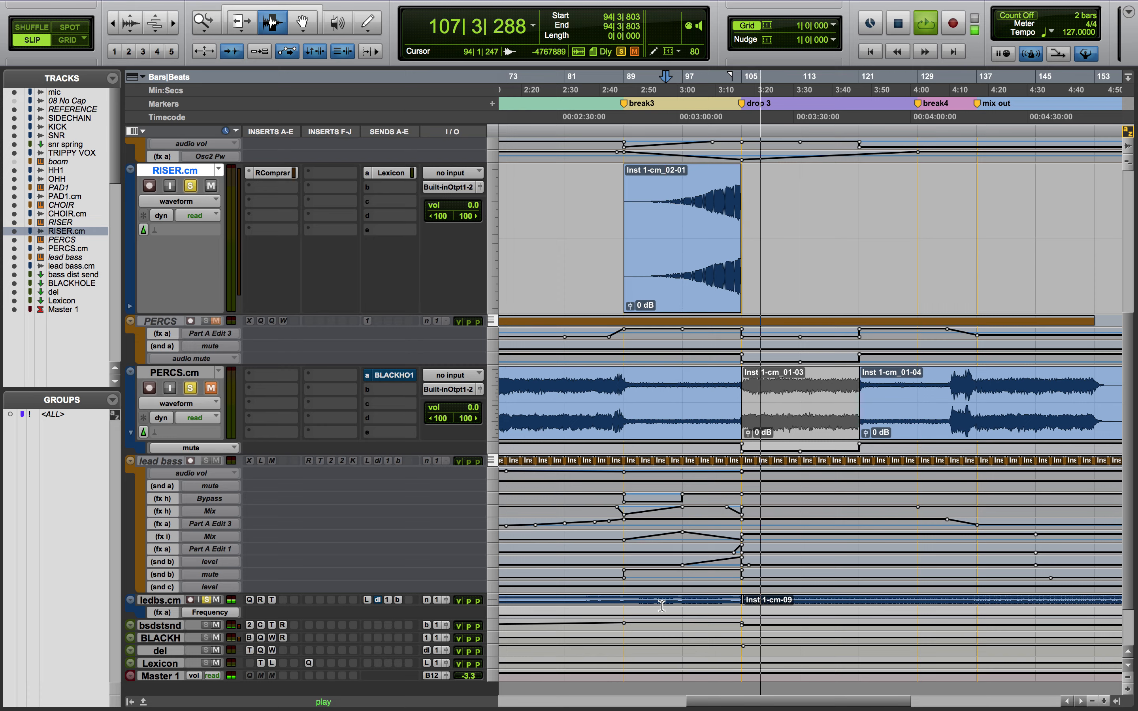
key(space)
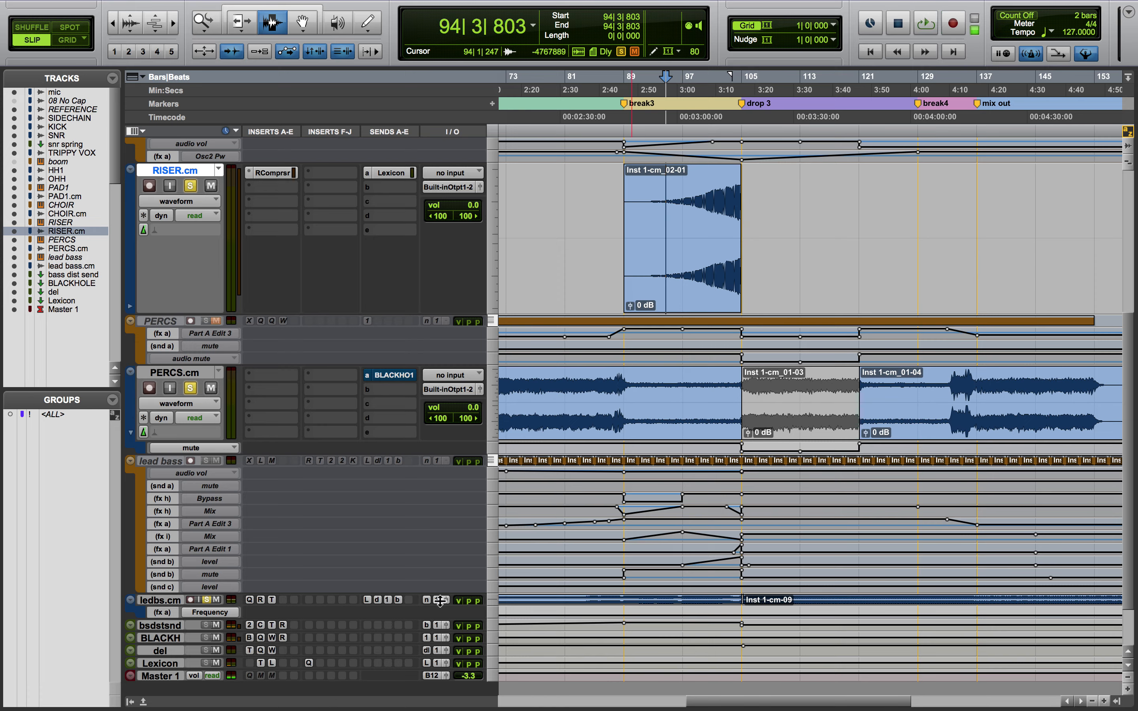
alt+click(207, 600)
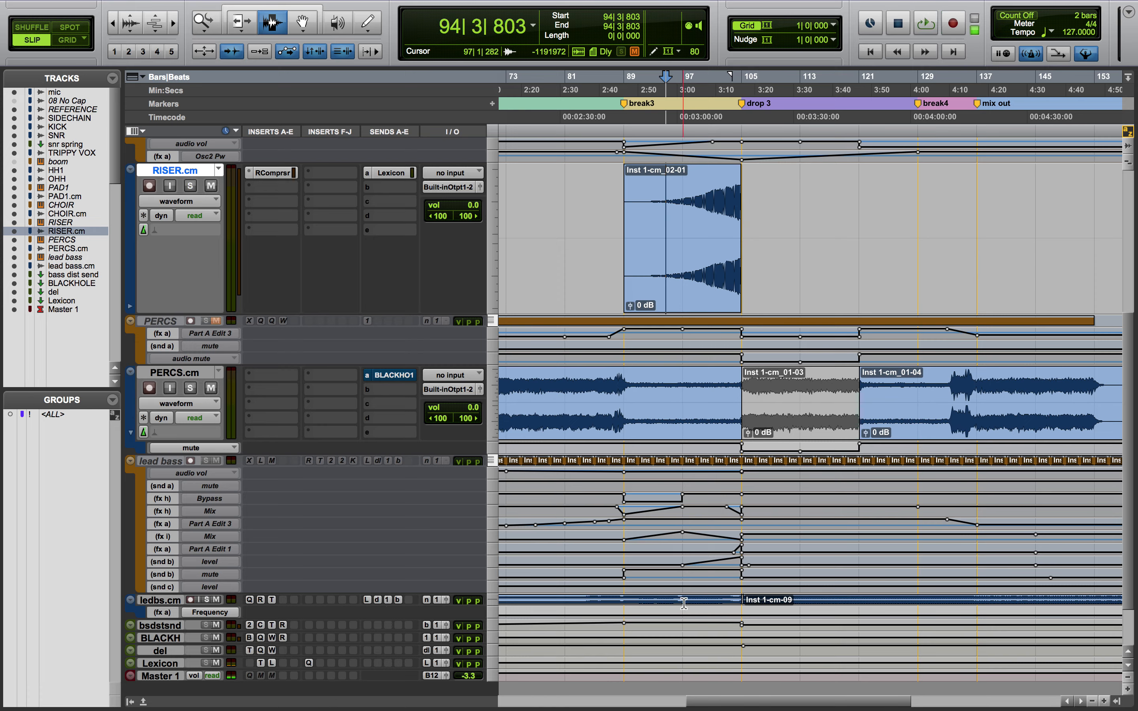
- Enlarge the lead bass.cm track to large height and the lead bass instrument track to medium height
click(489, 599)
click(536, 663)
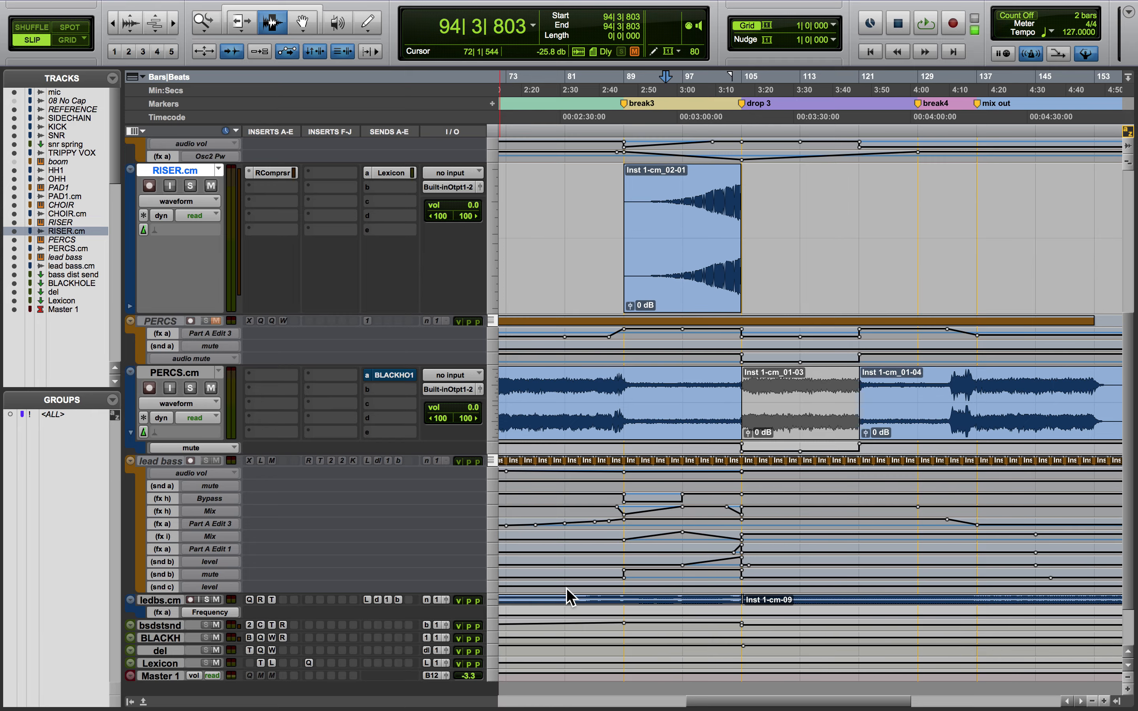
click(491, 460)
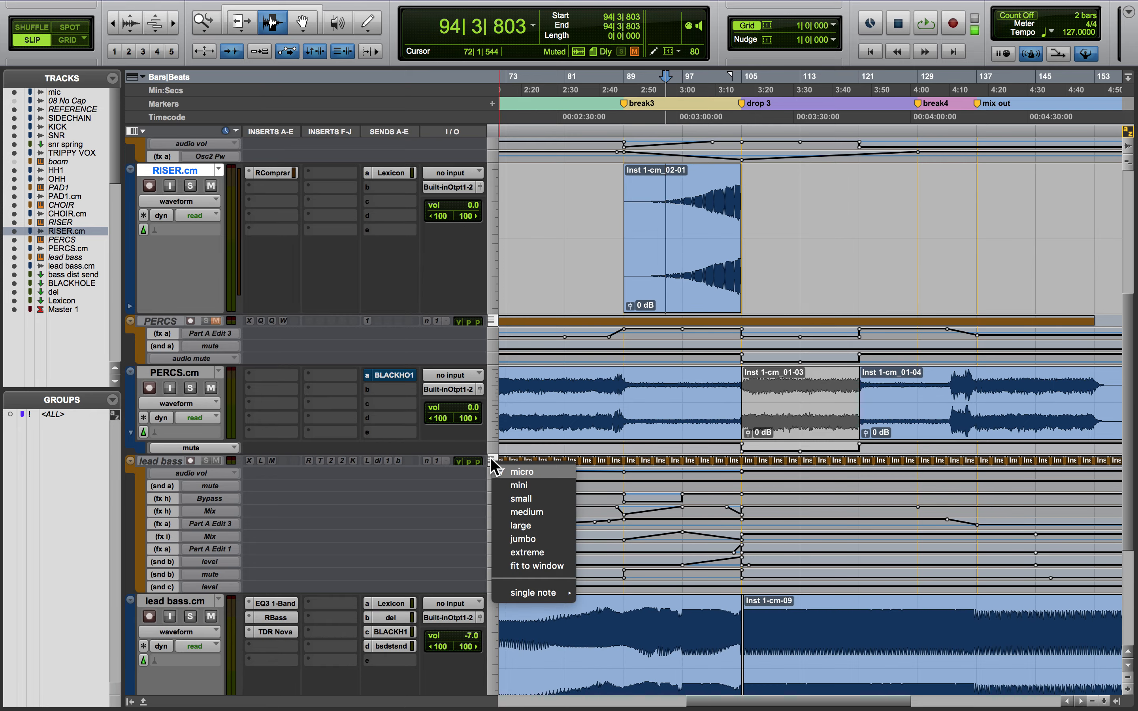
click(539, 521)
scroll(731, 573, down, 5)
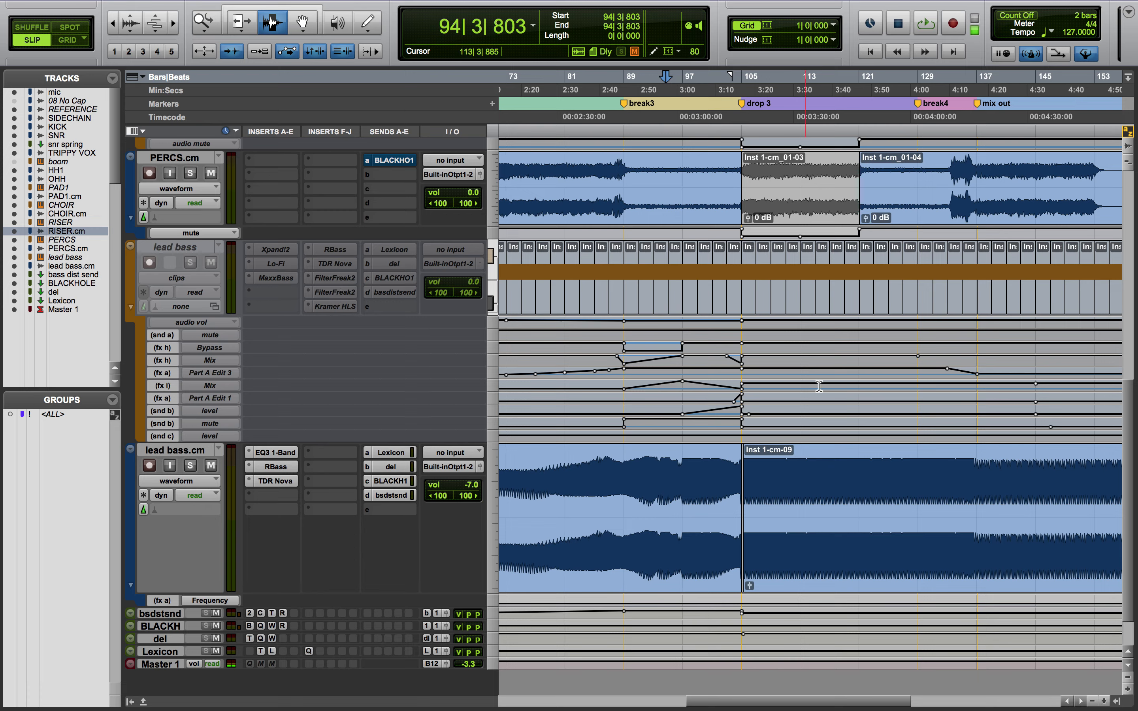
- Solo the lead bass.cm track and briefly play it from about bar 105 at the start of drop 3
click(751, 510)
key(shift+s)
key(space)
key(space)
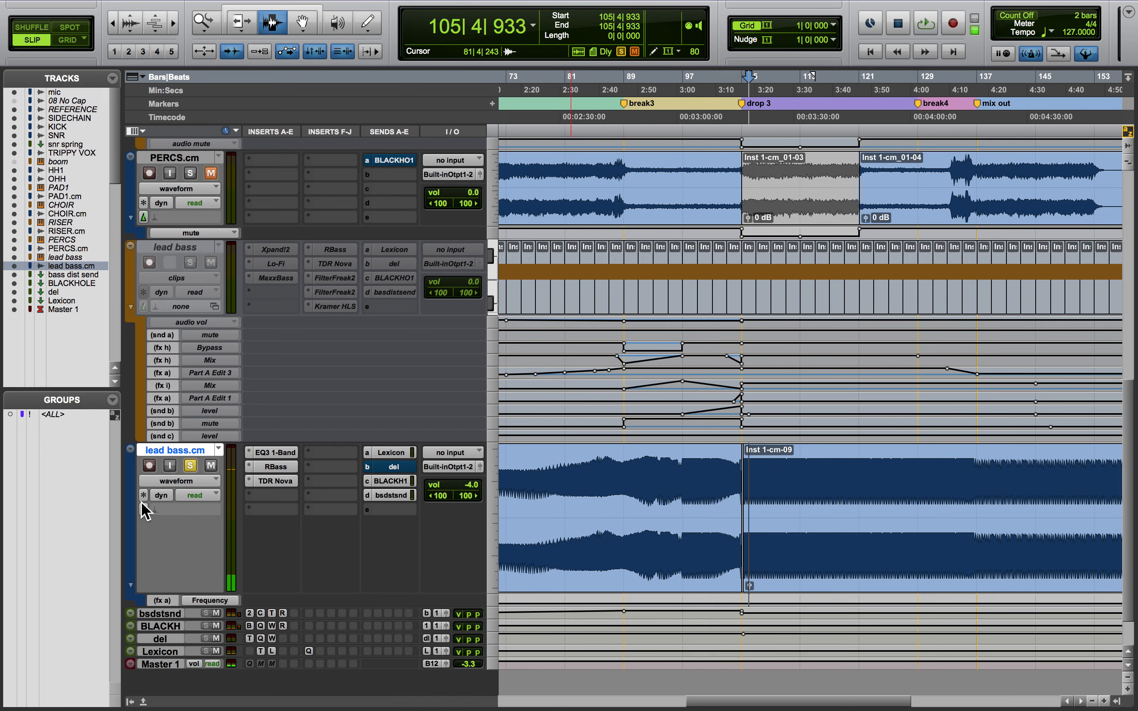
- Play the soloed lead bass.cm in break3, from about bar 88 and again from about bar 95
key(shift+s)
click(619, 494)
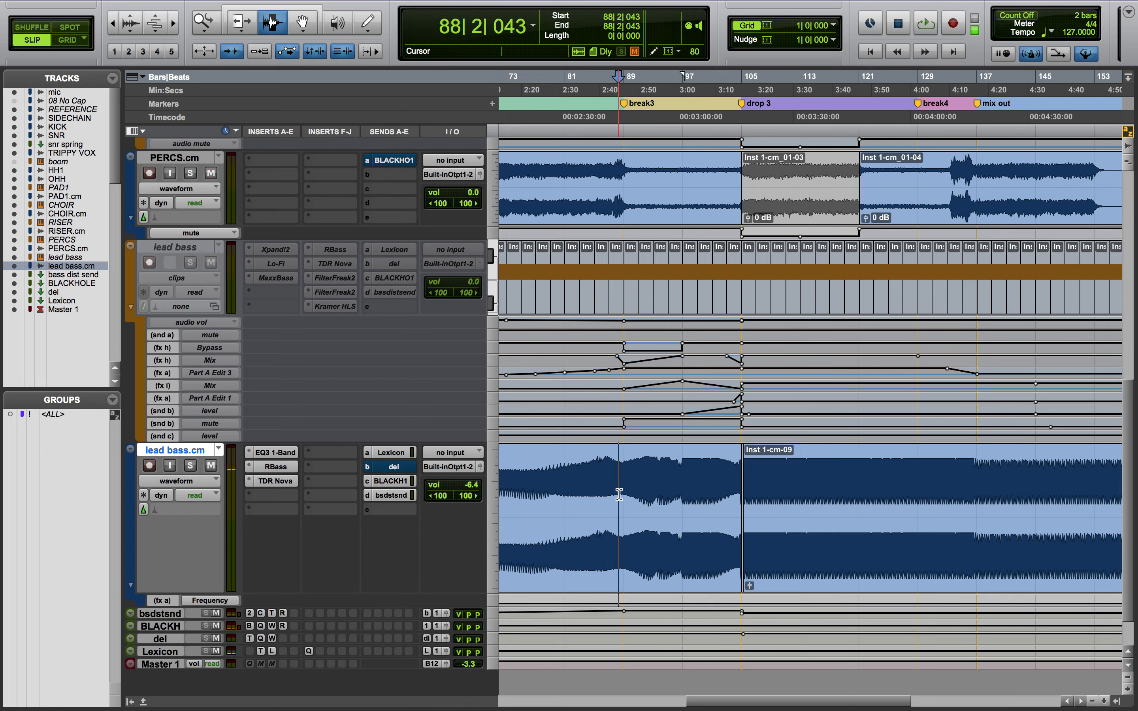
key(space)
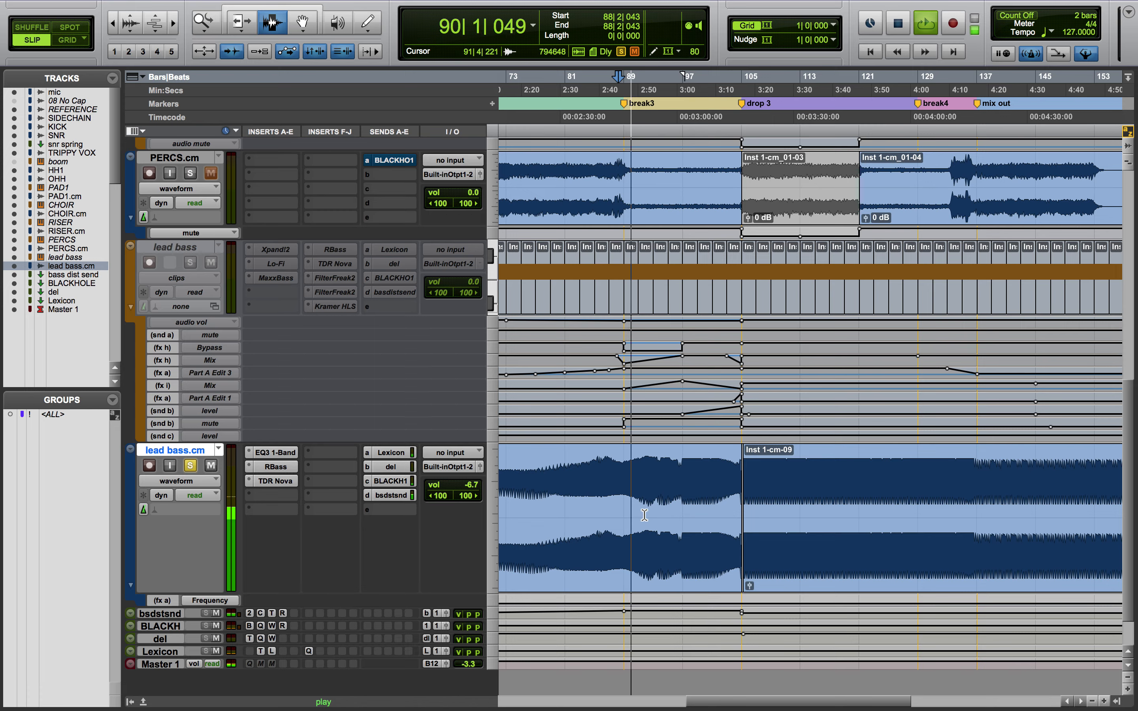
click(674, 509)
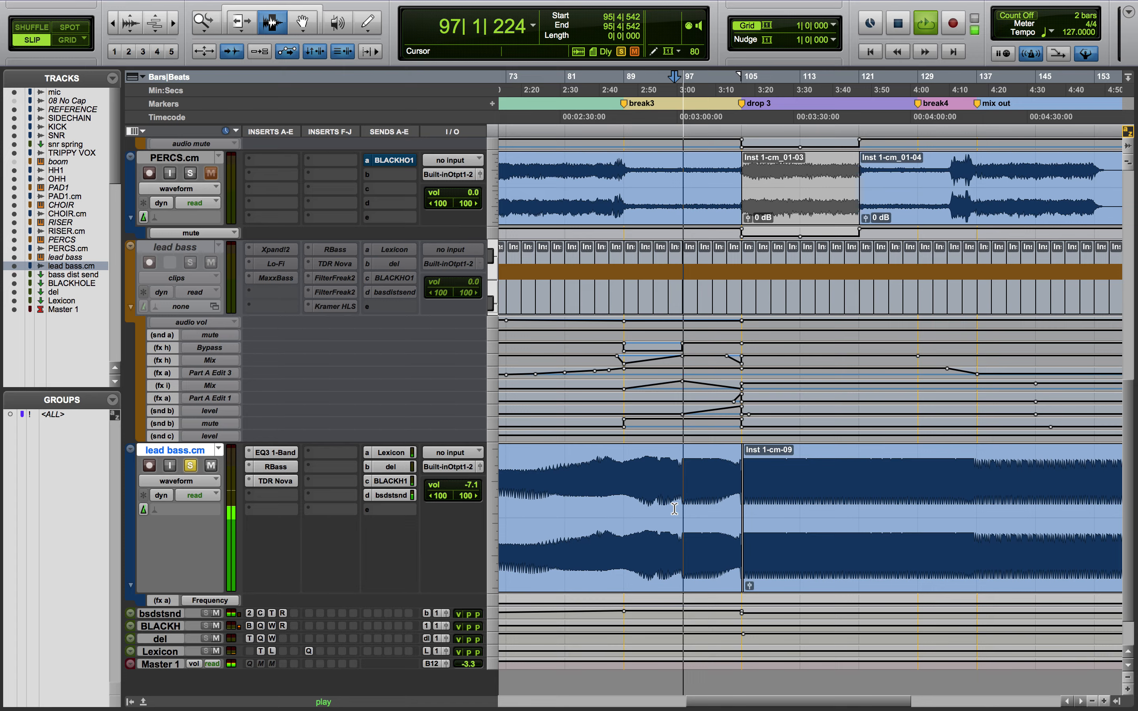
key(space)
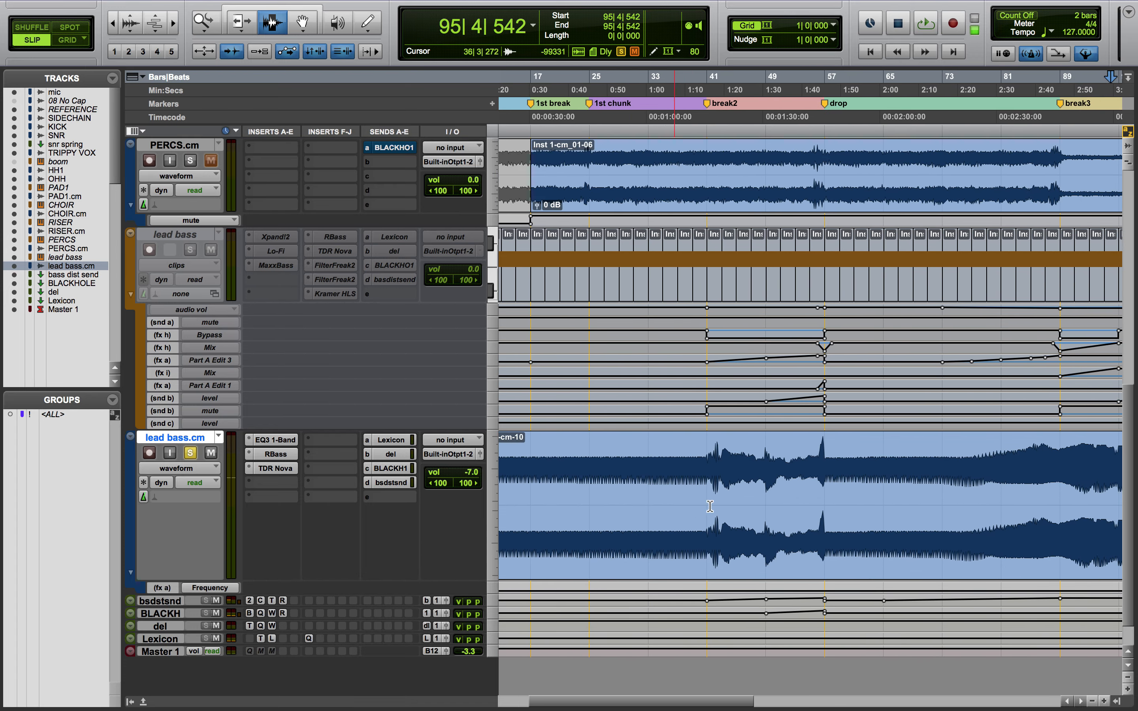
- Play the soloed lead bass.cm from the start of break2 at about bar 40, and unsolo the track
click(707, 511)
key(space)
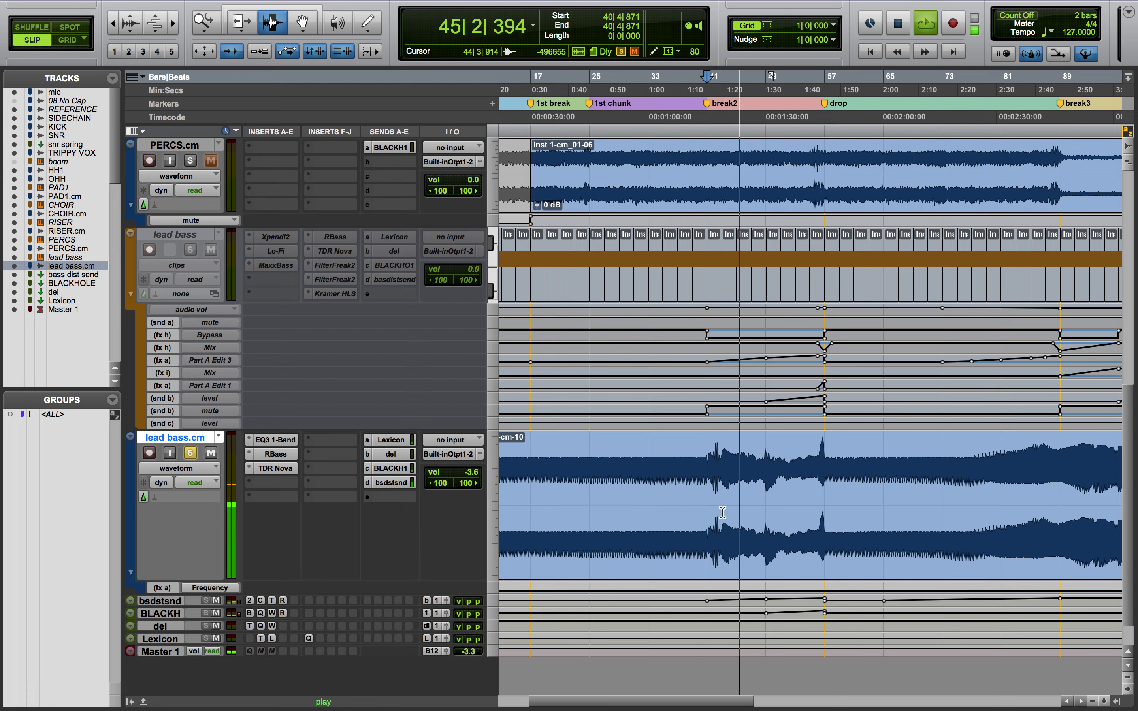
key(space)
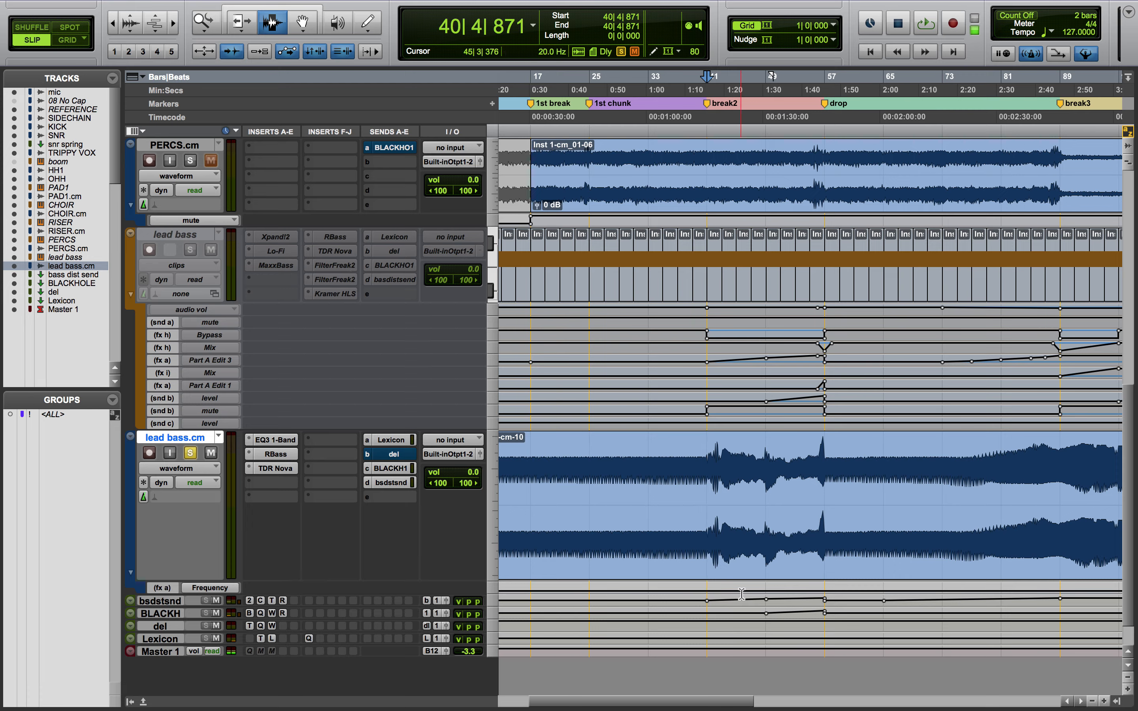
click(191, 453)
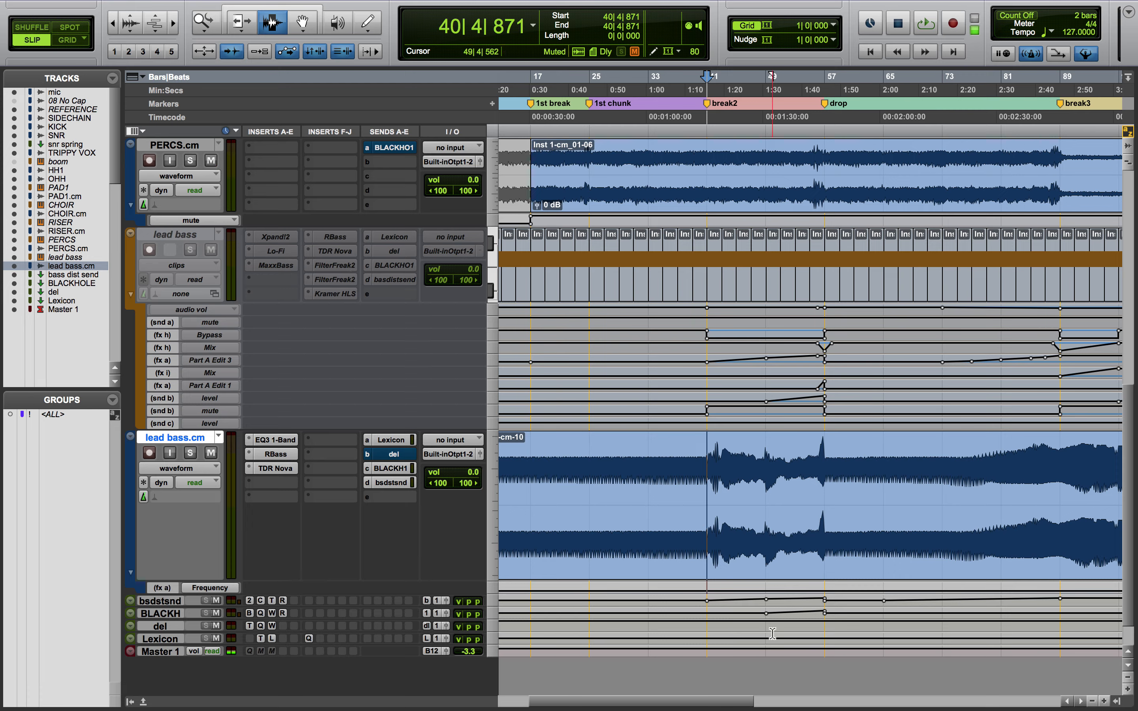
- Show the song out to the mix out and enlarge the lead bass automation lanes to large height to examine their curves
key(super+bracketleft)
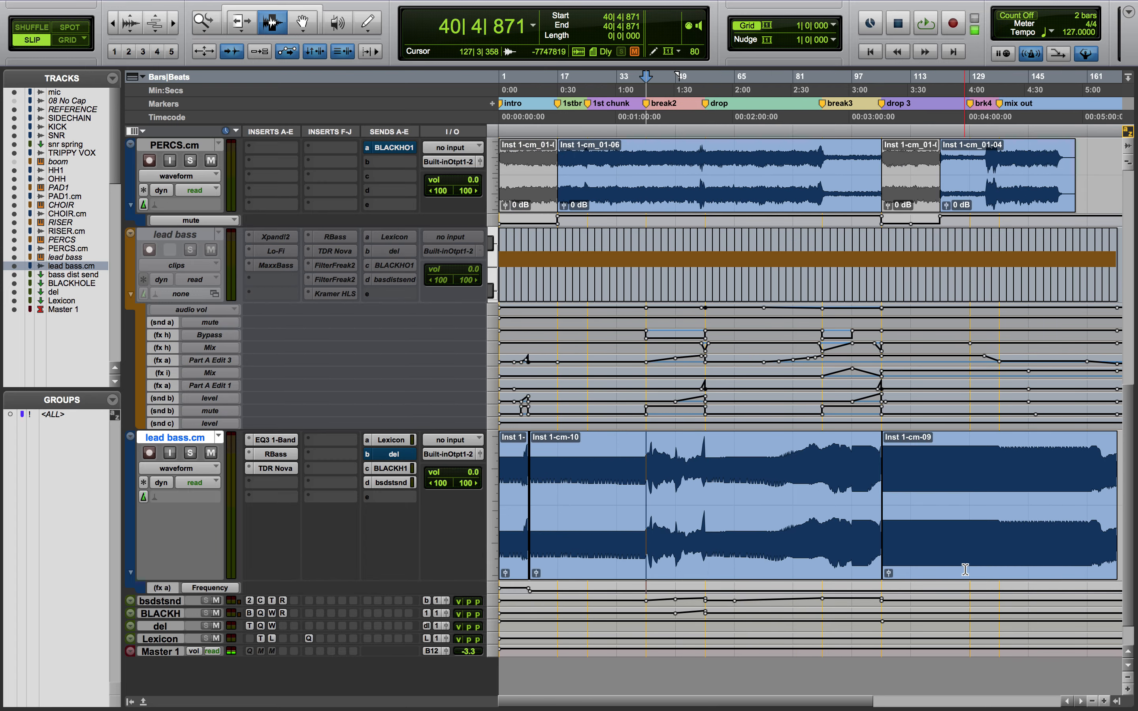
scroll(965, 569, right, 5)
scroll(965, 569, up, 1)
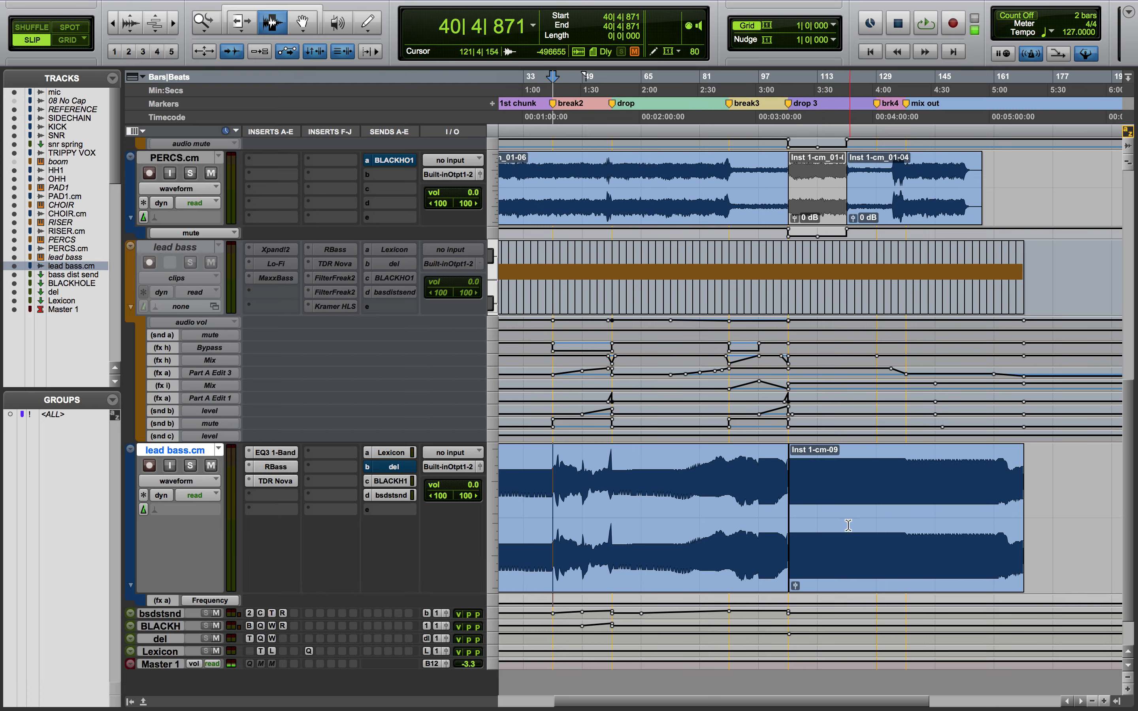
scroll(845, 524, right, 5)
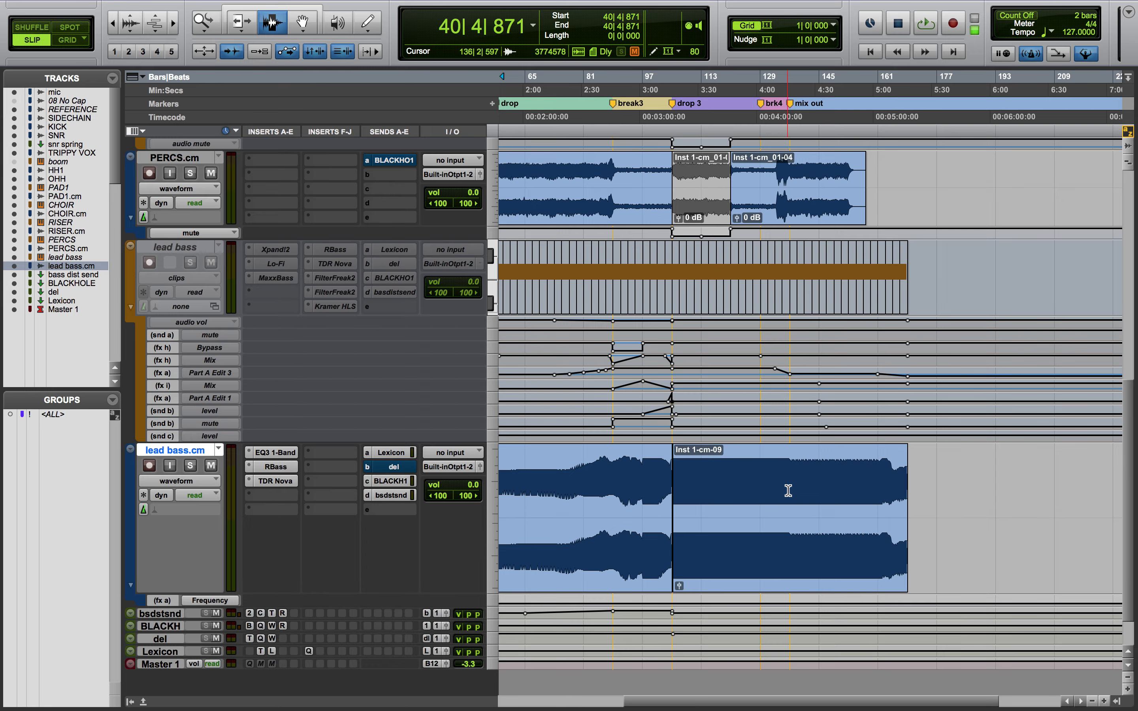
click(492, 371)
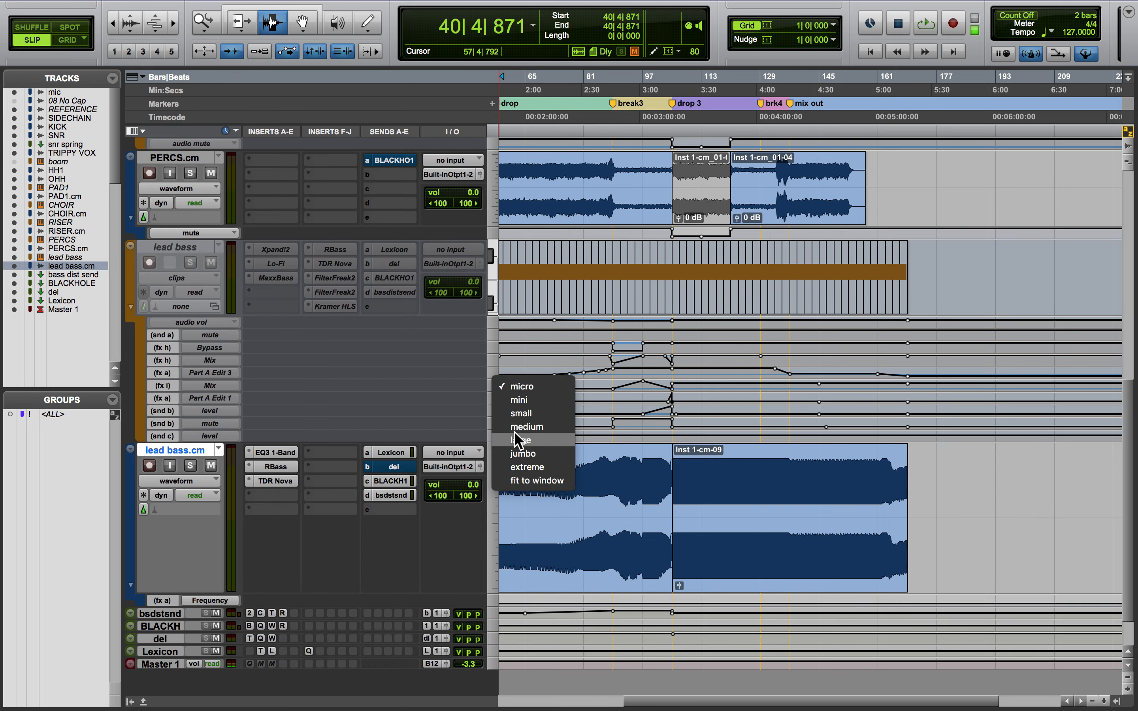
click(517, 445)
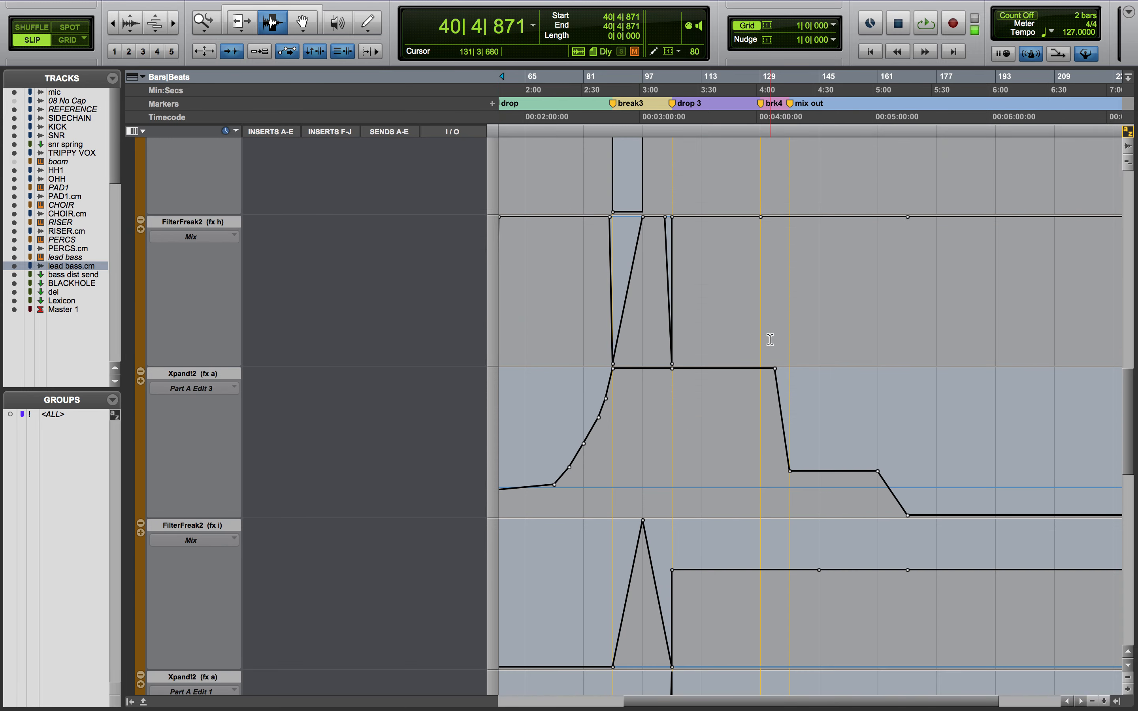
scroll(789, 453, up, 5)
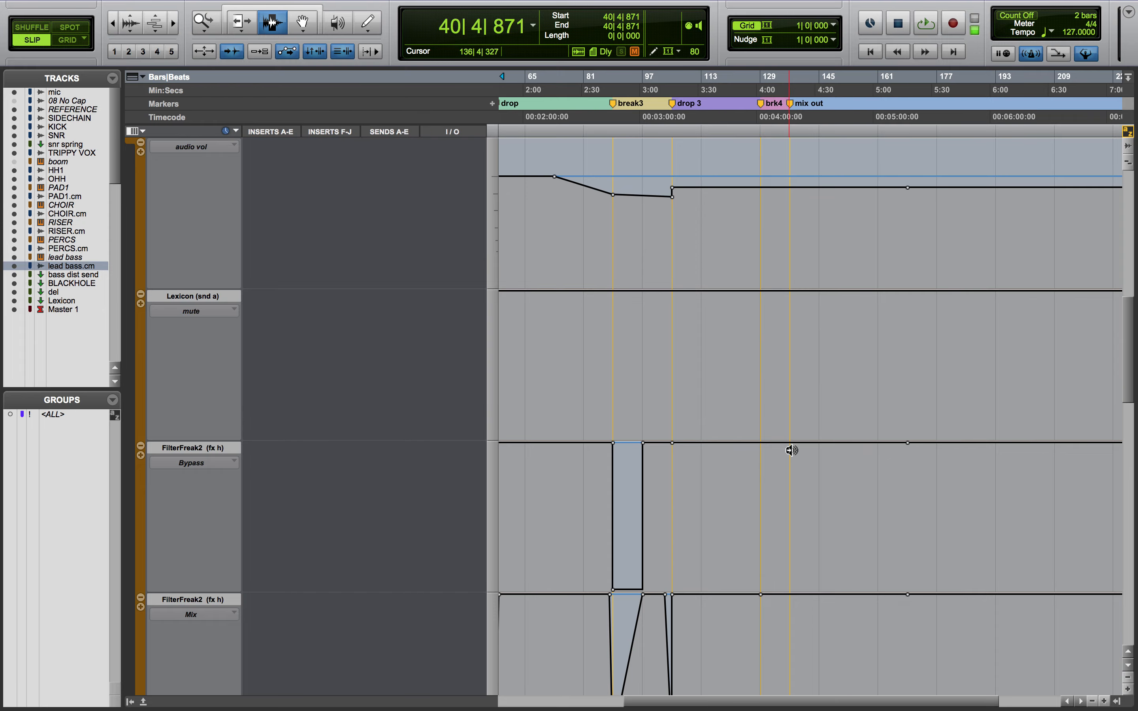
- Collapse all tracks and automation lanes back to micro height
key(ctrl+Down)
key(ctrl+Down)
key(ctrl+Down)
key(ctrl+Down)
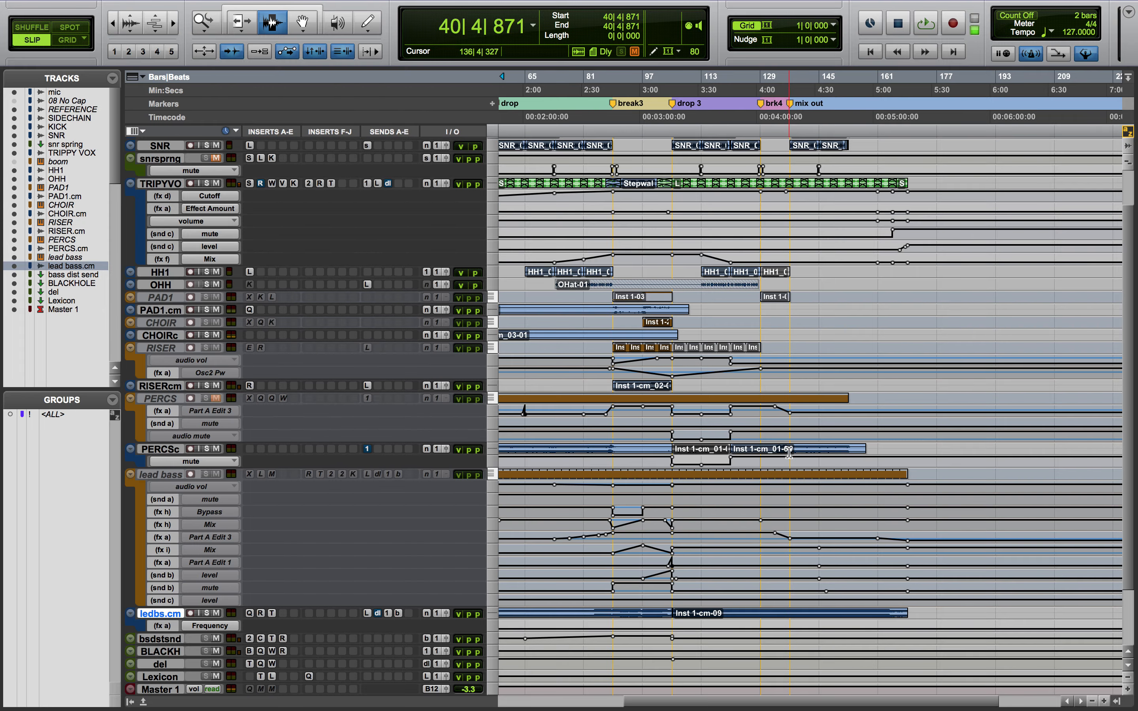
- Zoom in on the end of drop 3 and break4 around bar 126, and raise all tracks and lanes to small height
click(751, 174)
key(ctrl+bracketright)
key(ctrl+bracketright)
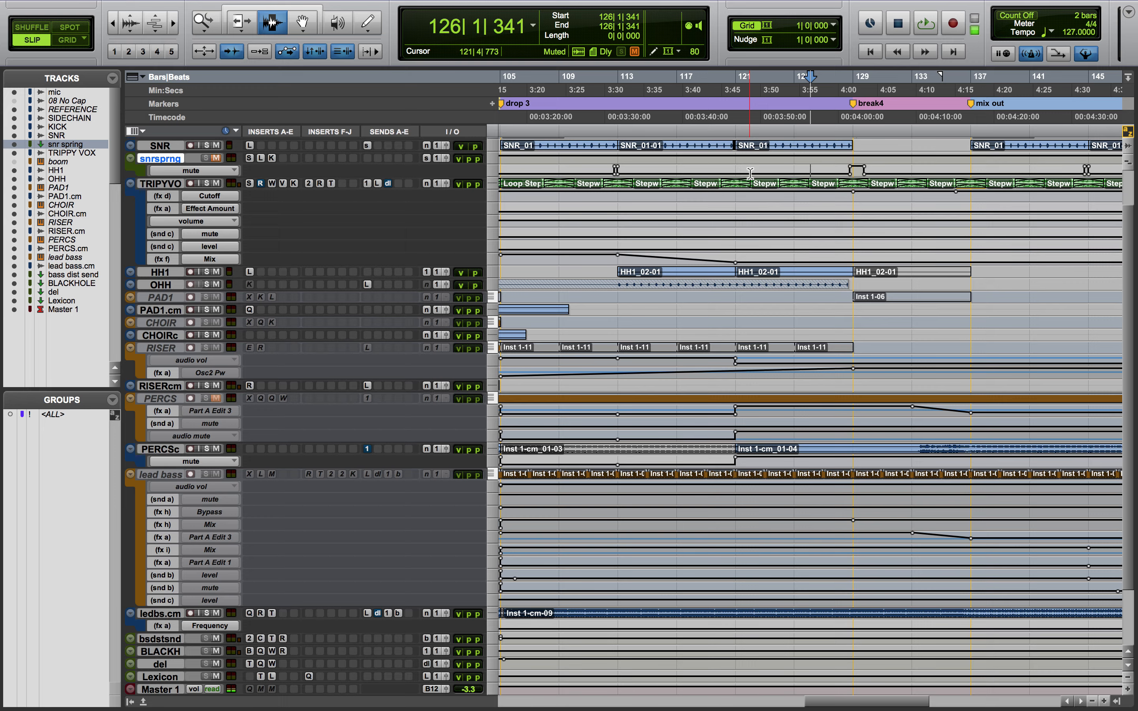
key(ctrl+alt+bracketright)
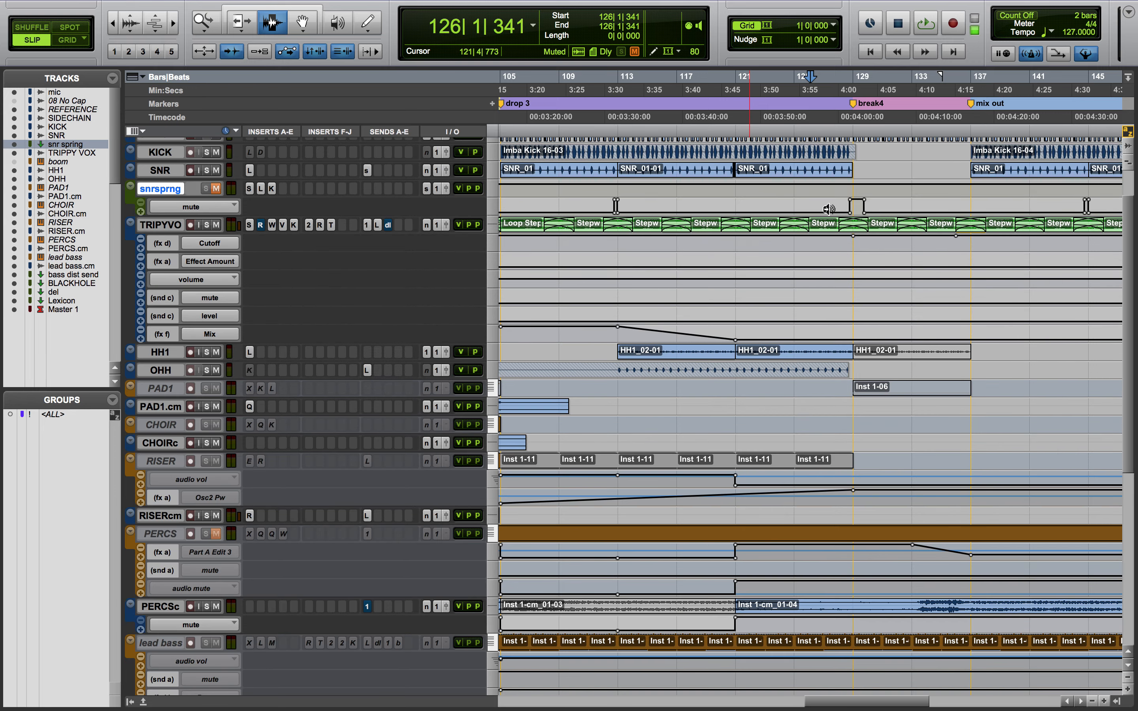
key(ctrl+alt+bracketright)
- Play the transition from drop 3 into break4, starting at about bar 127
click(831, 311)
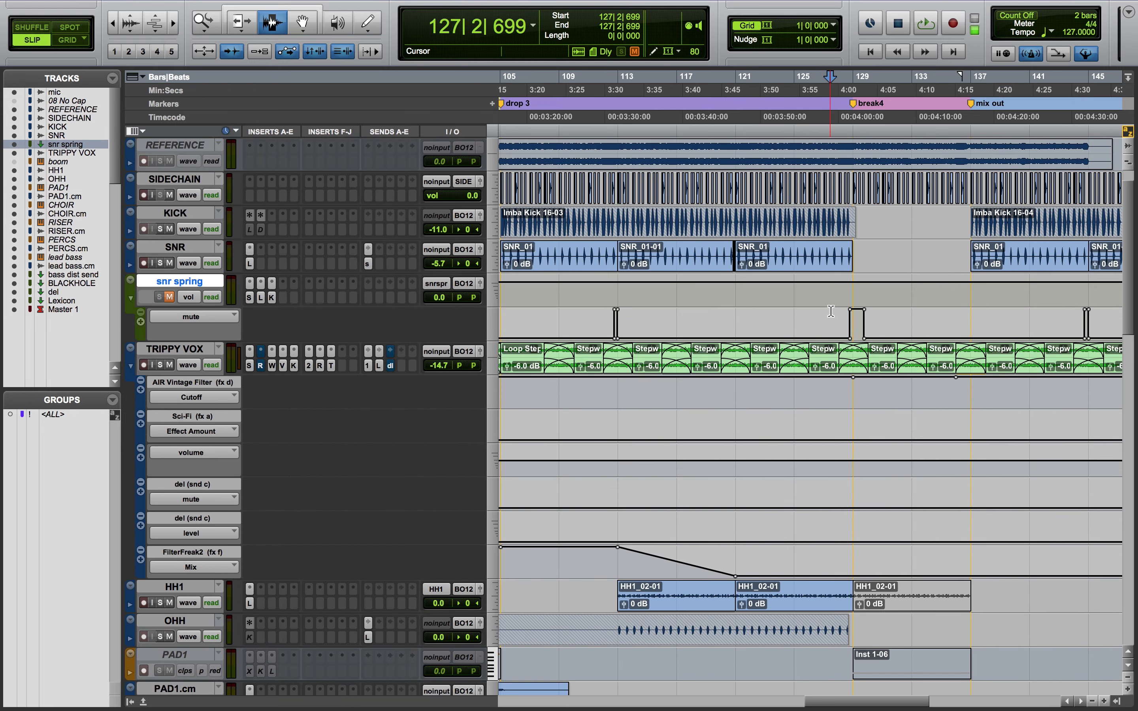
key(space)
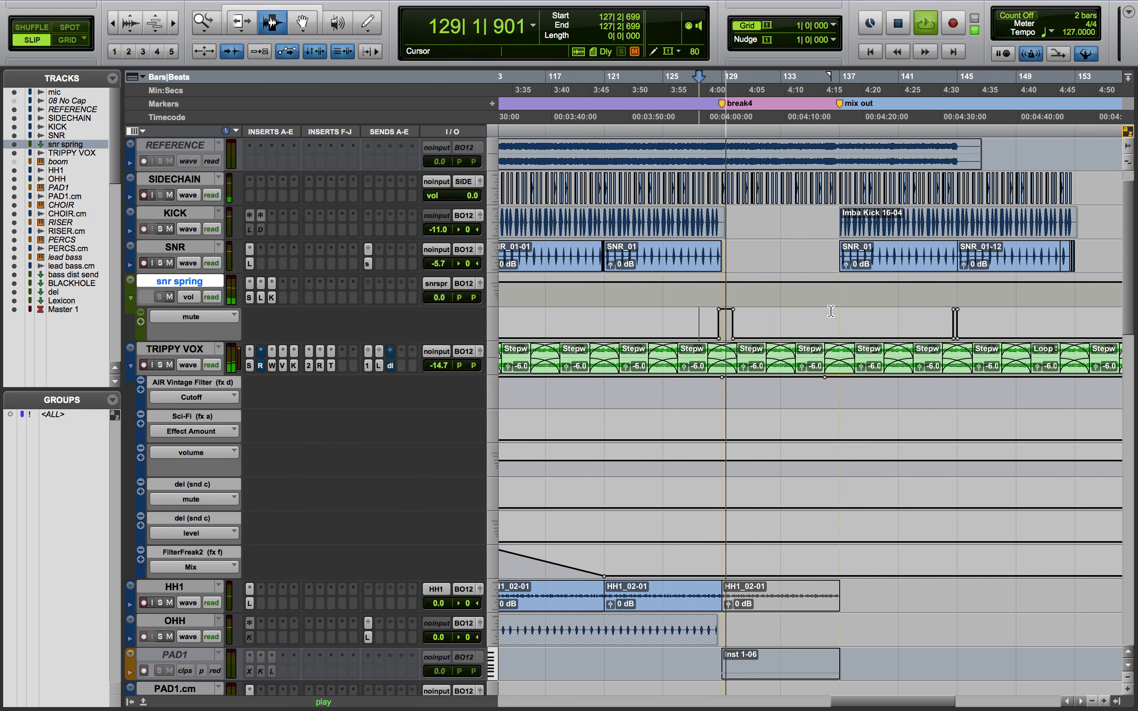
scroll(830, 311, down, 2)
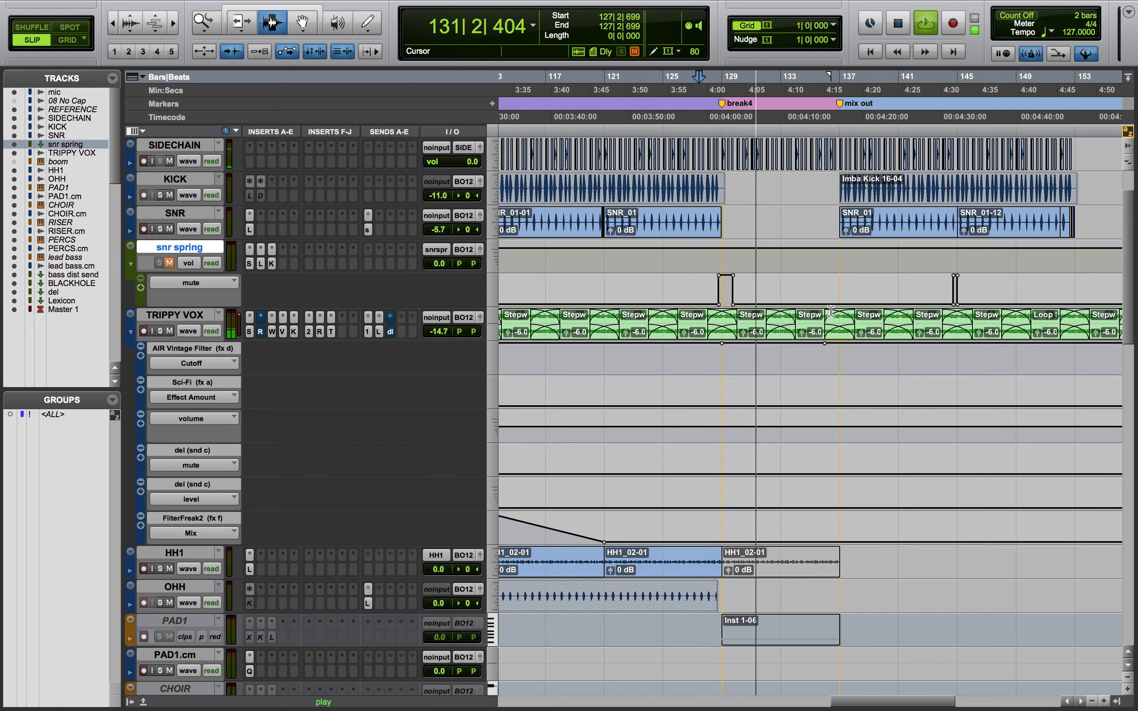
key(space)
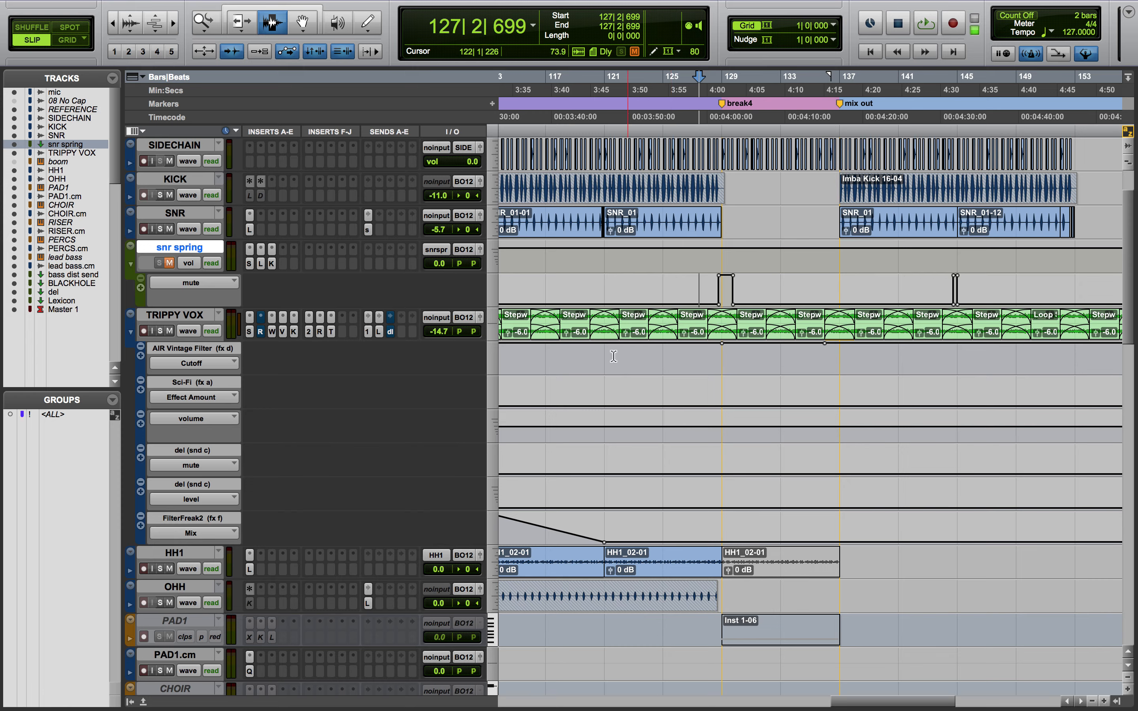
- Solo TRIPPY VOX, play it from the session start, and examine its Sci-Fi Effect Amount ramp around bar 23 in the 1st break
click(160, 331)
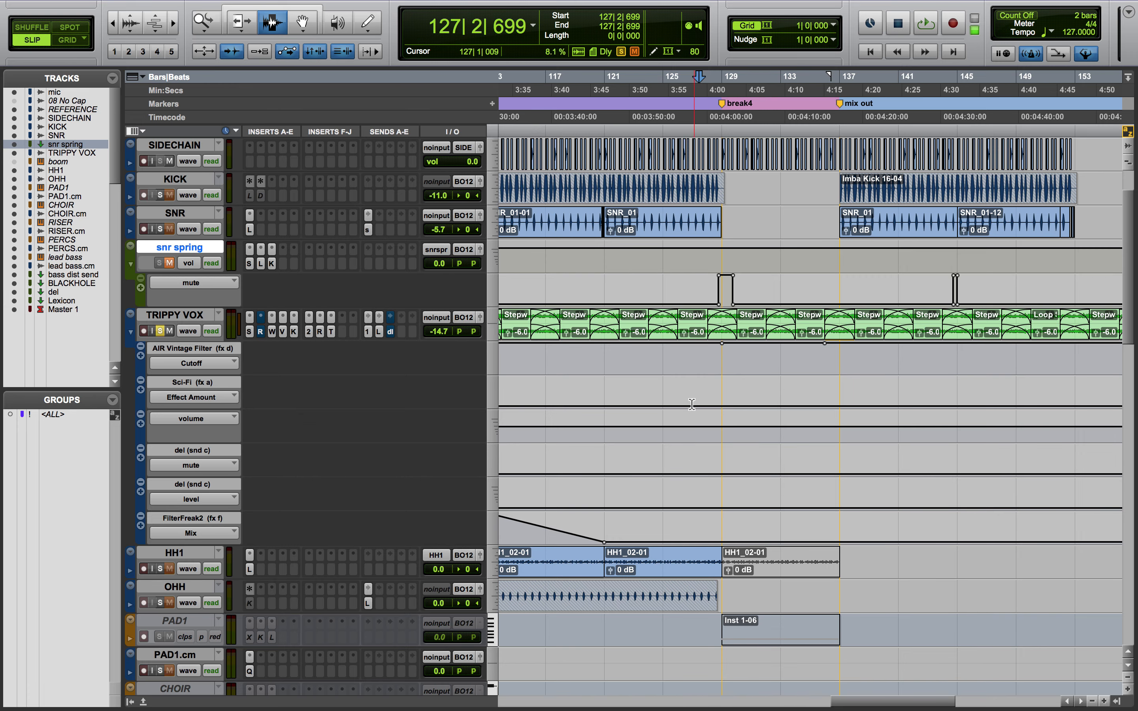
key(Return)
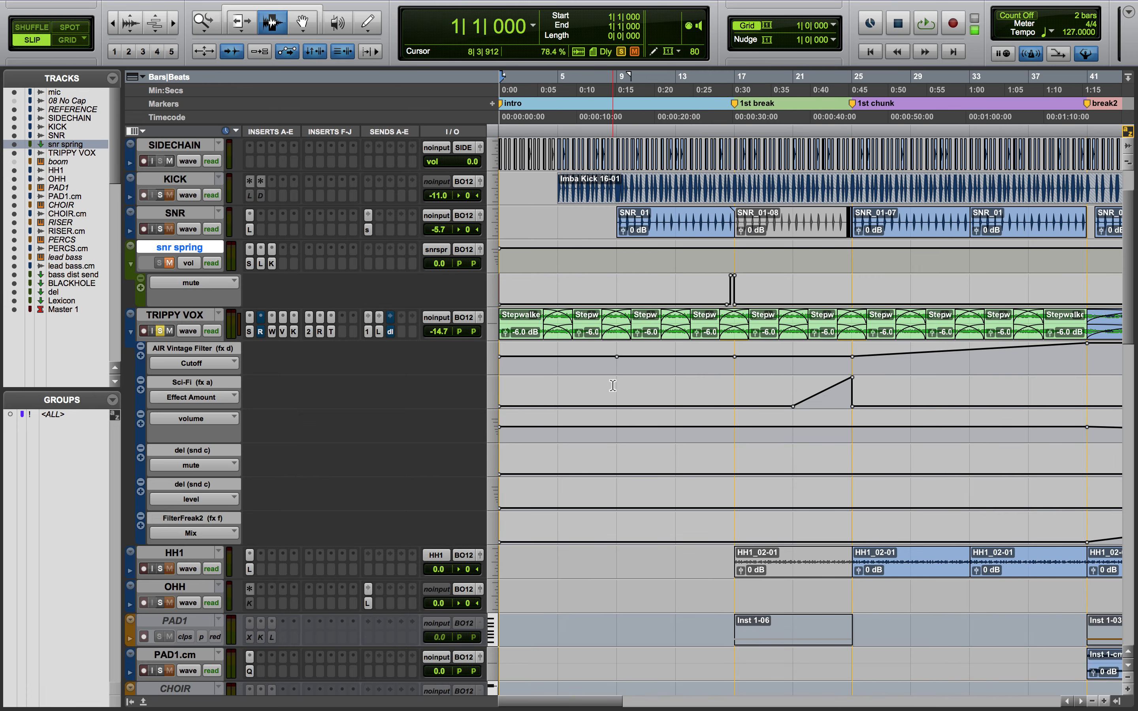
key(space)
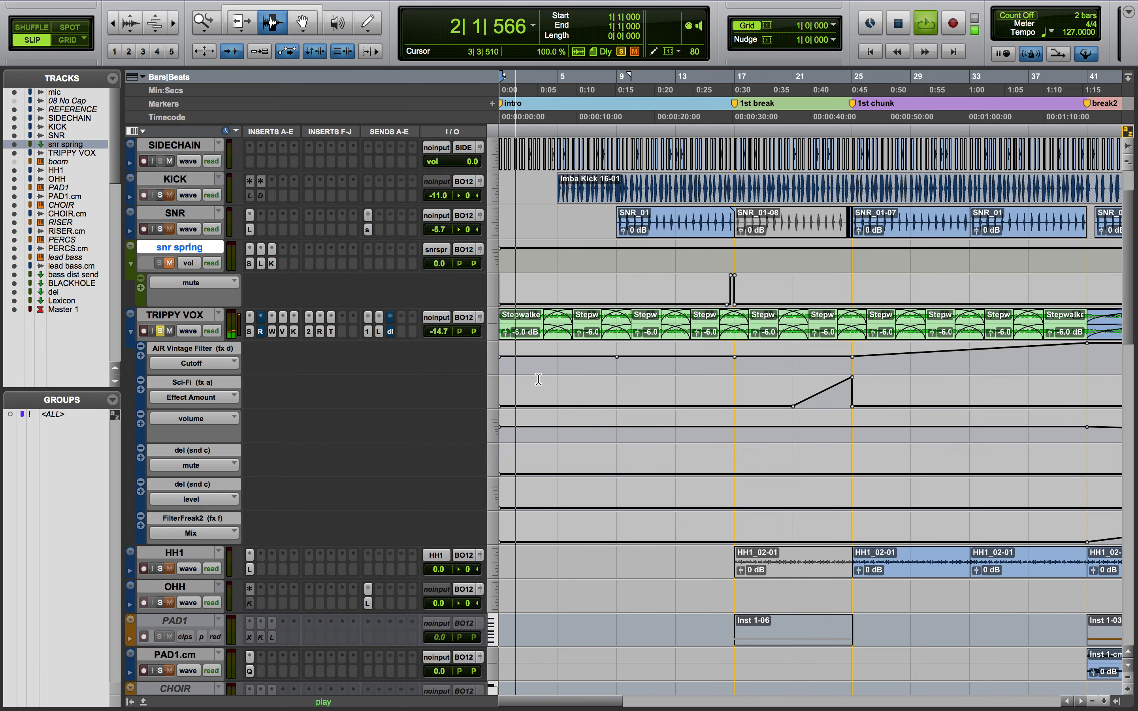
scroll(605, 372, right, 2)
key(space)
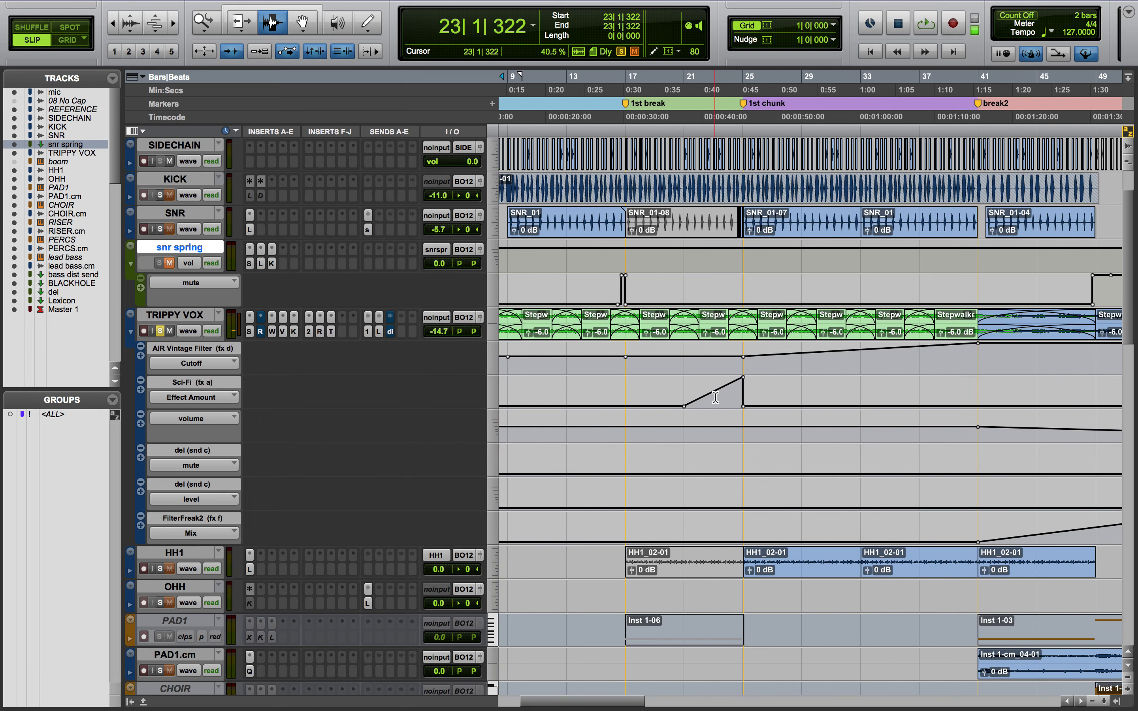
- Play TRIPPY VOX from its Sci-Fi ramp around bar 23 and review its filter cutoff automation into break2 around bar 44
click(718, 398)
key(space)
key(space)
scroll(865, 399, up, 1)
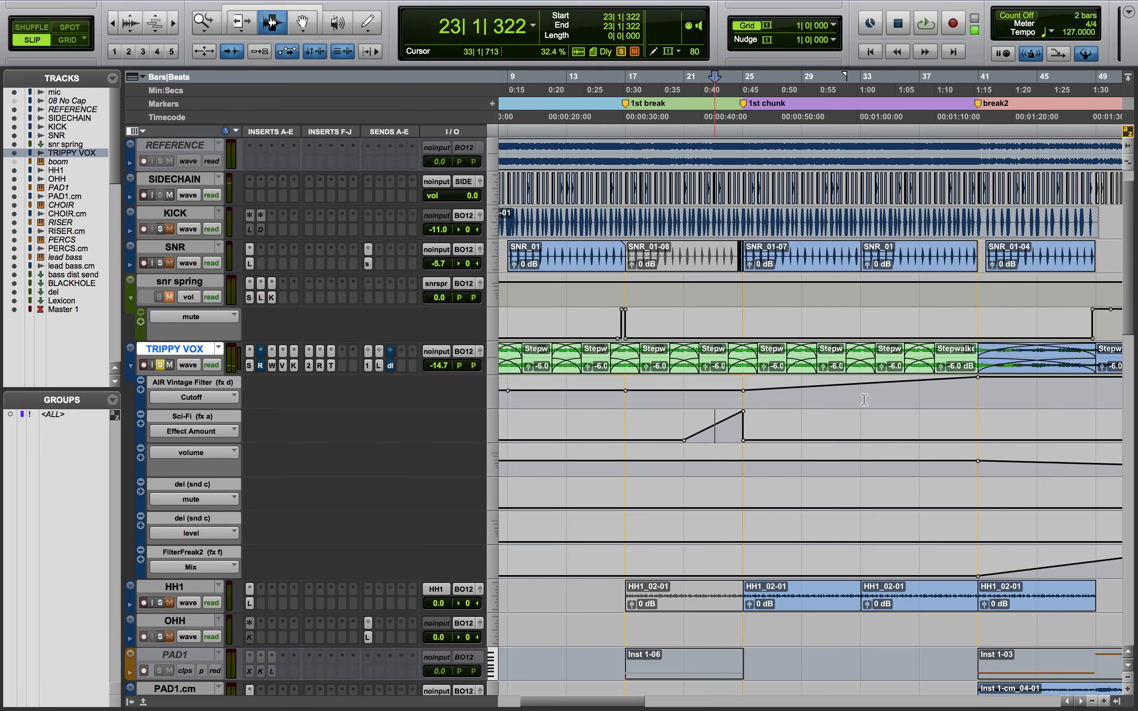
scroll(908, 400, right, 3)
click(903, 407)
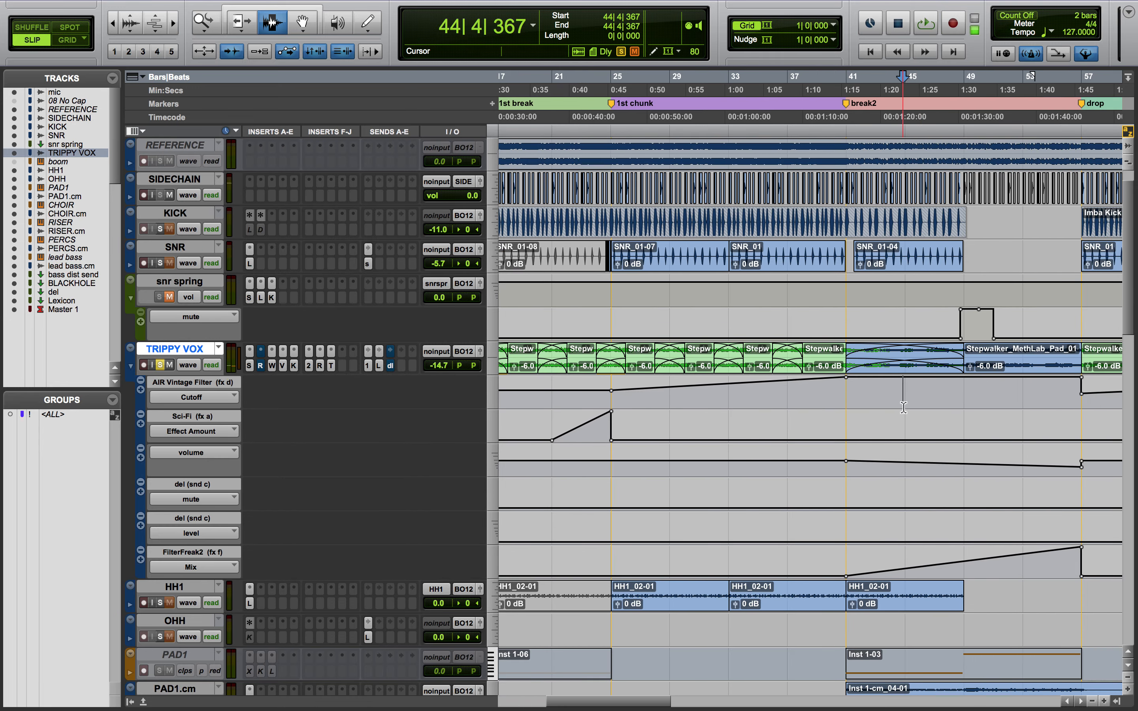
key(super+bracketleft)
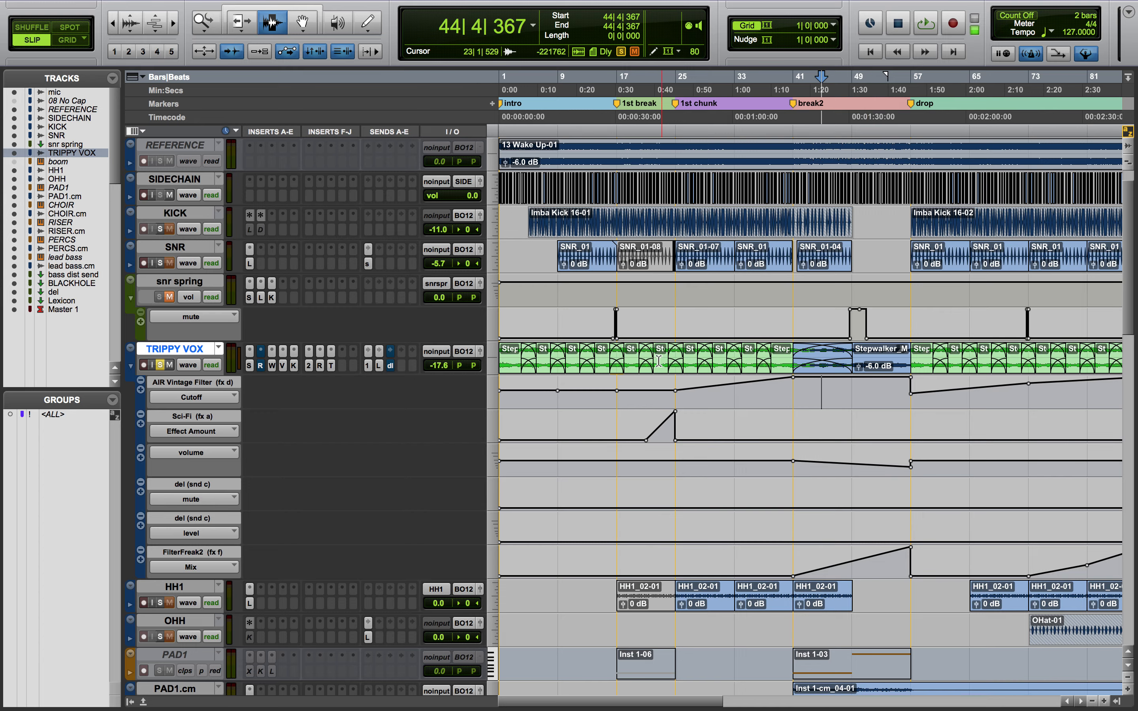
- Select the TRIPPY VOX clip at bars 21 to 25 and enlarge the track to inspect its waveform
double_click(660, 360)
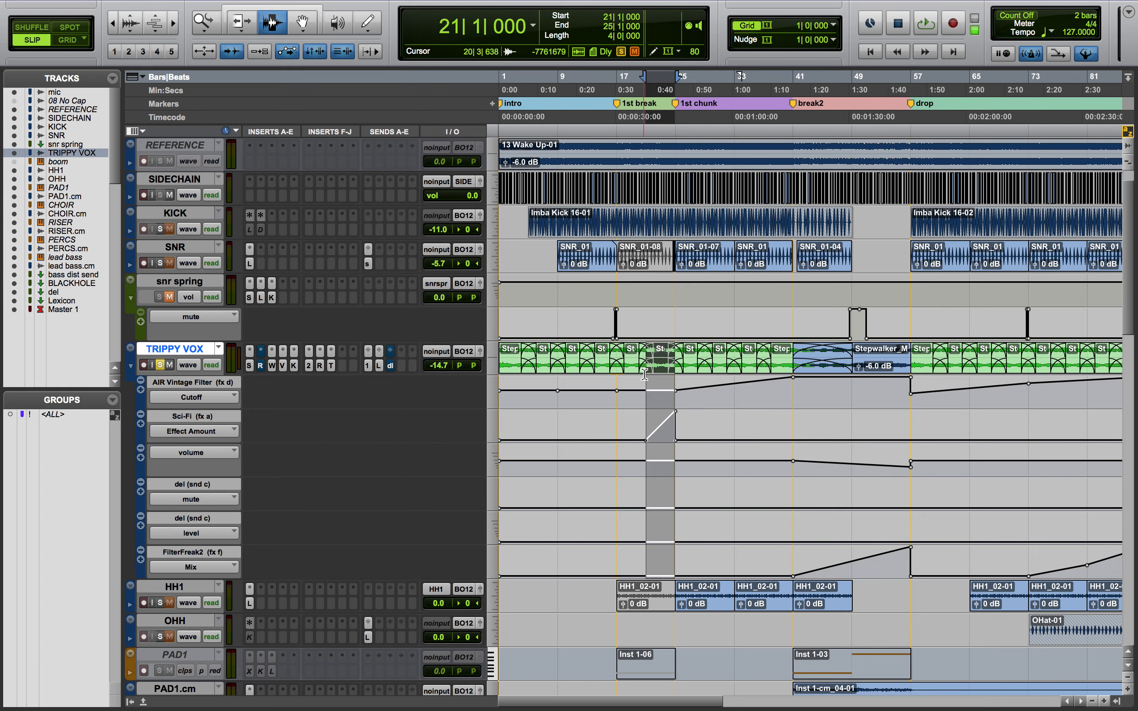
scroll(644, 374, down, 1)
click(494, 329)
click(528, 371)
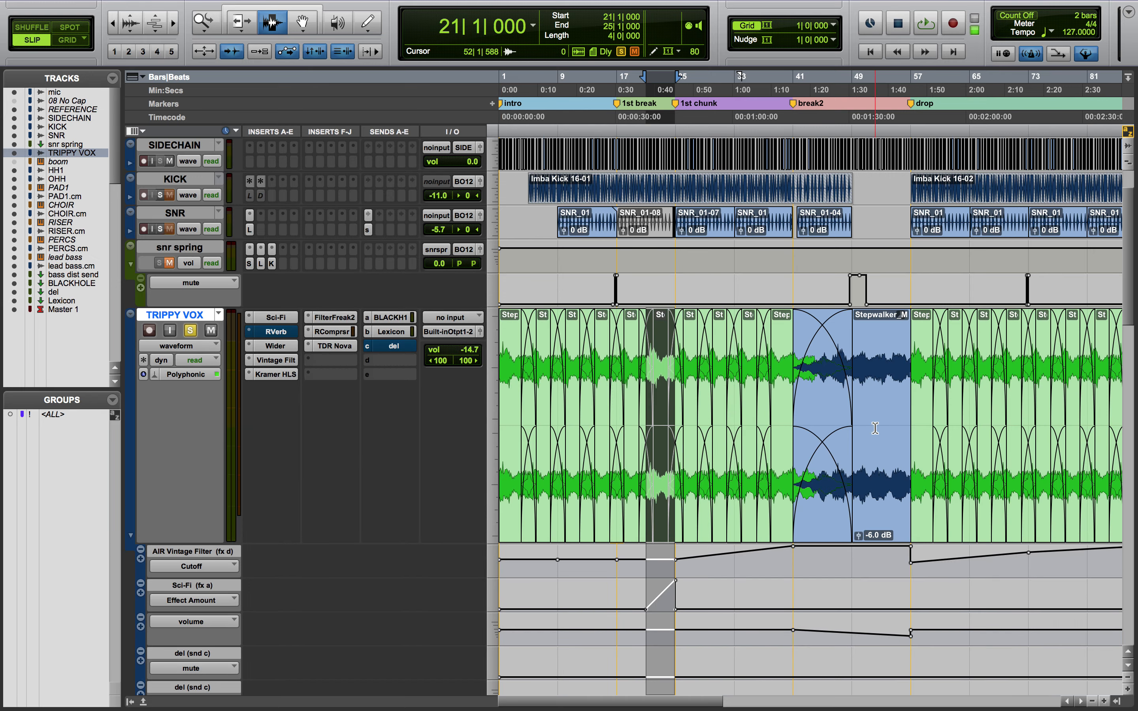
- Compare the long TRIPPY VOX clips by selecting the one from bar 45 in break2 and the one from bar 89 in break3
double_click(875, 428)
scroll(875, 427, right, 3)
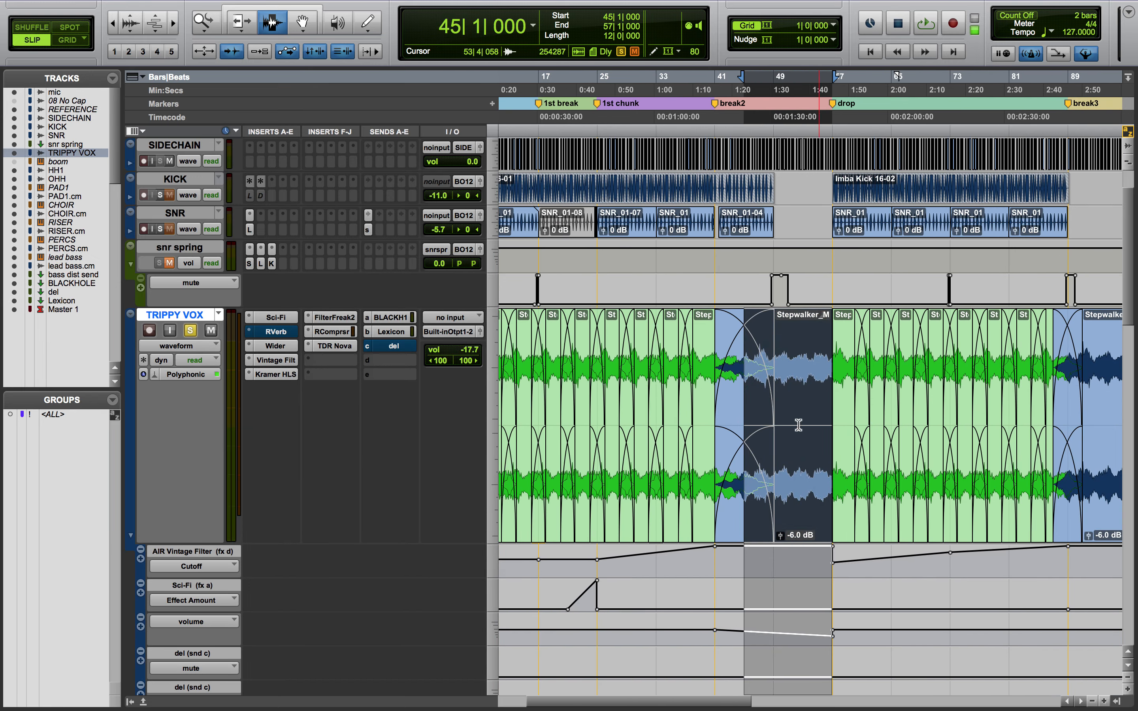
scroll(818, 432, right, 8)
scroll(896, 442, up, 1)
double_click(896, 443)
scroll(897, 443, right, 12)
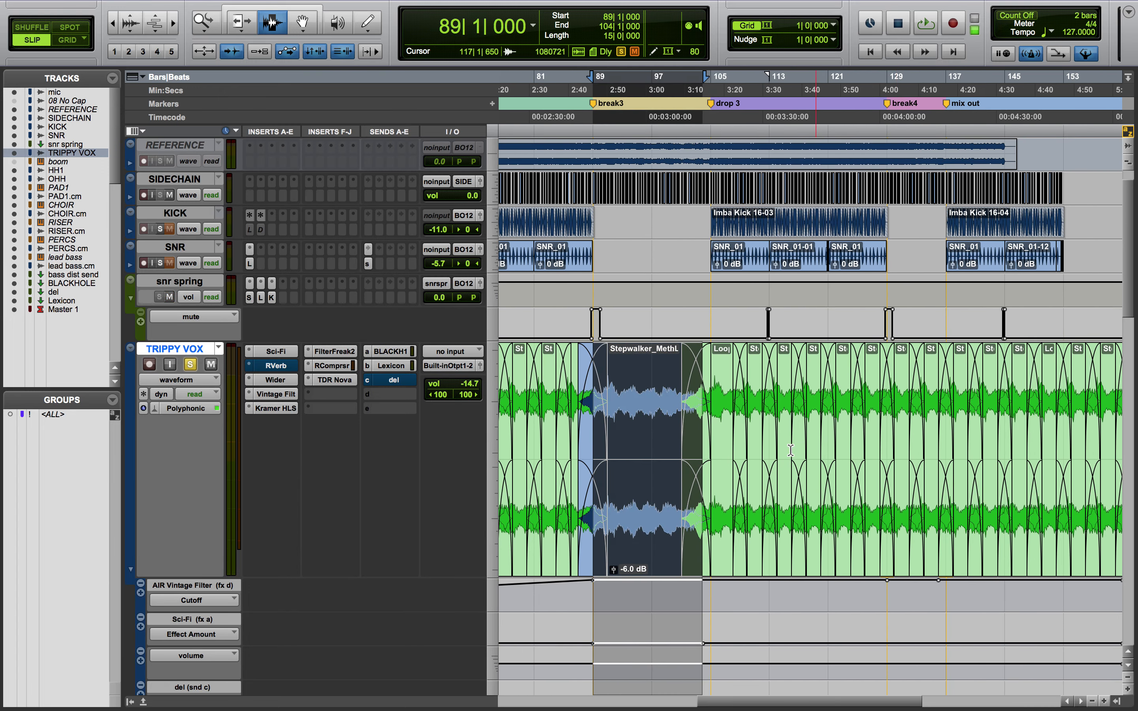
- Collapse all tracks and lanes to micro height, fit the whole song in view, and unsolo TRIPPY VOX
scroll(749, 443, down, 4)
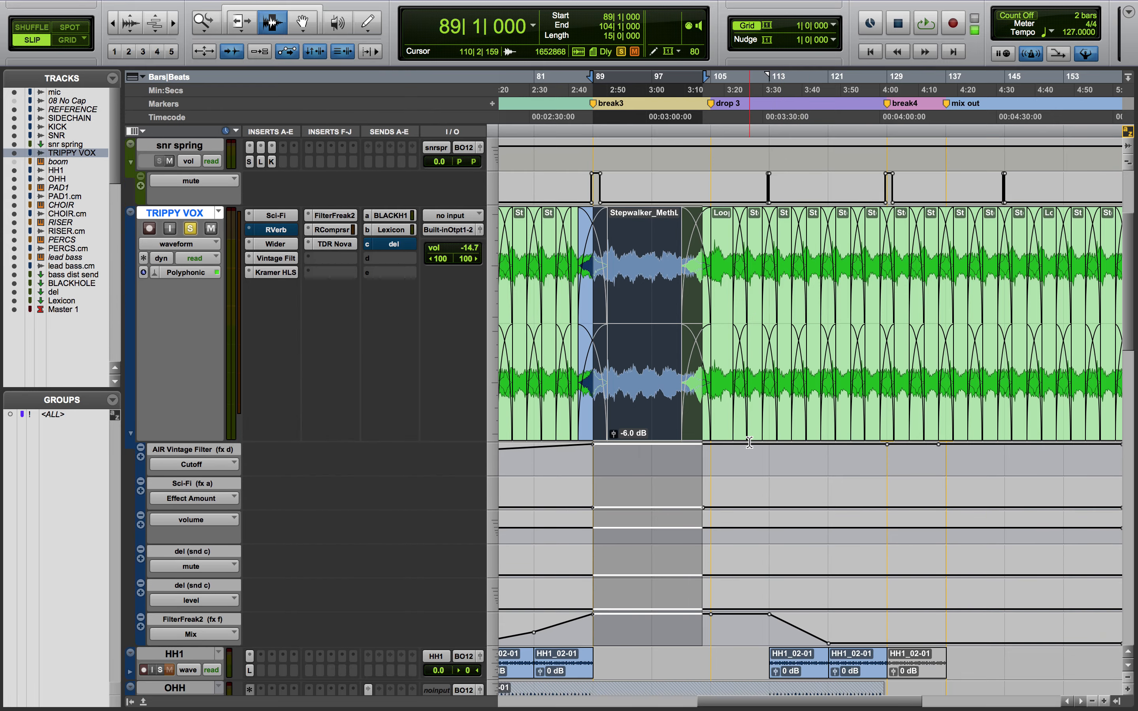
key(ctrl+alt+super+Down)
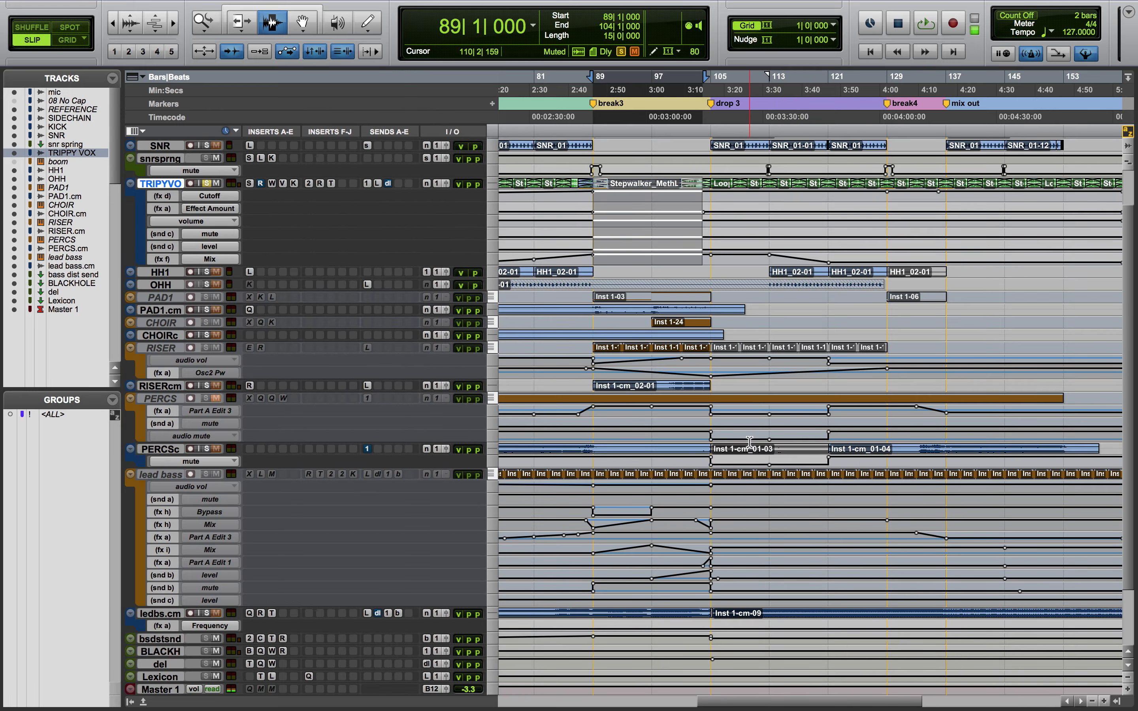
key(r)
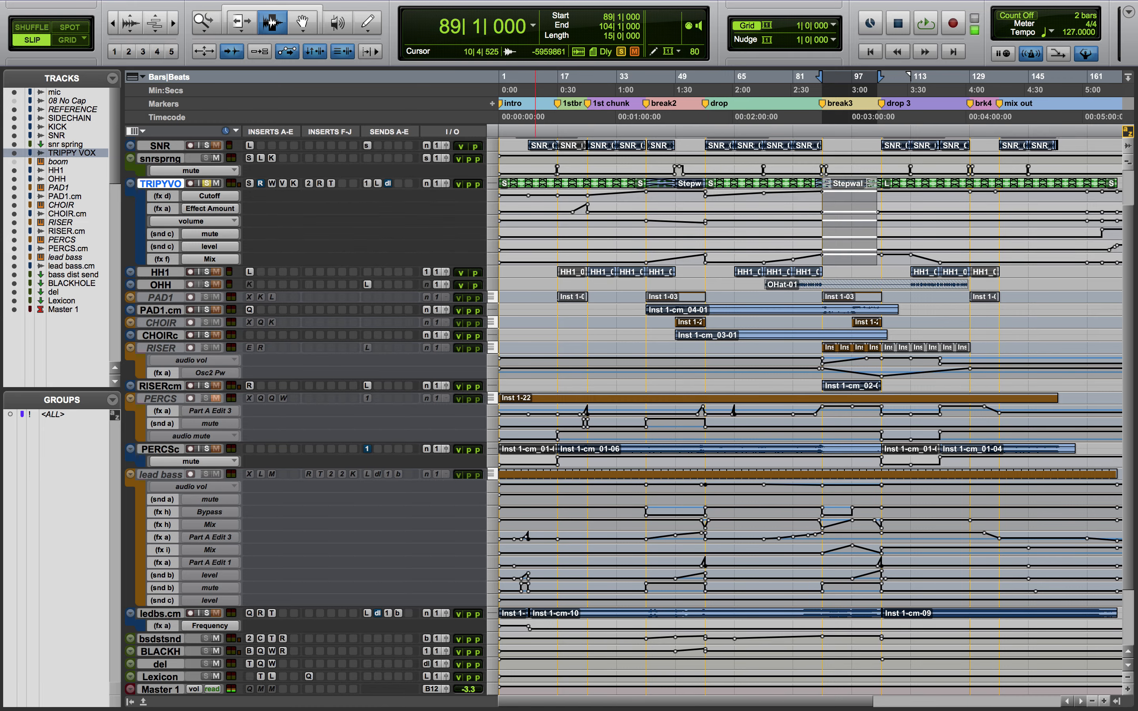
click(206, 184)
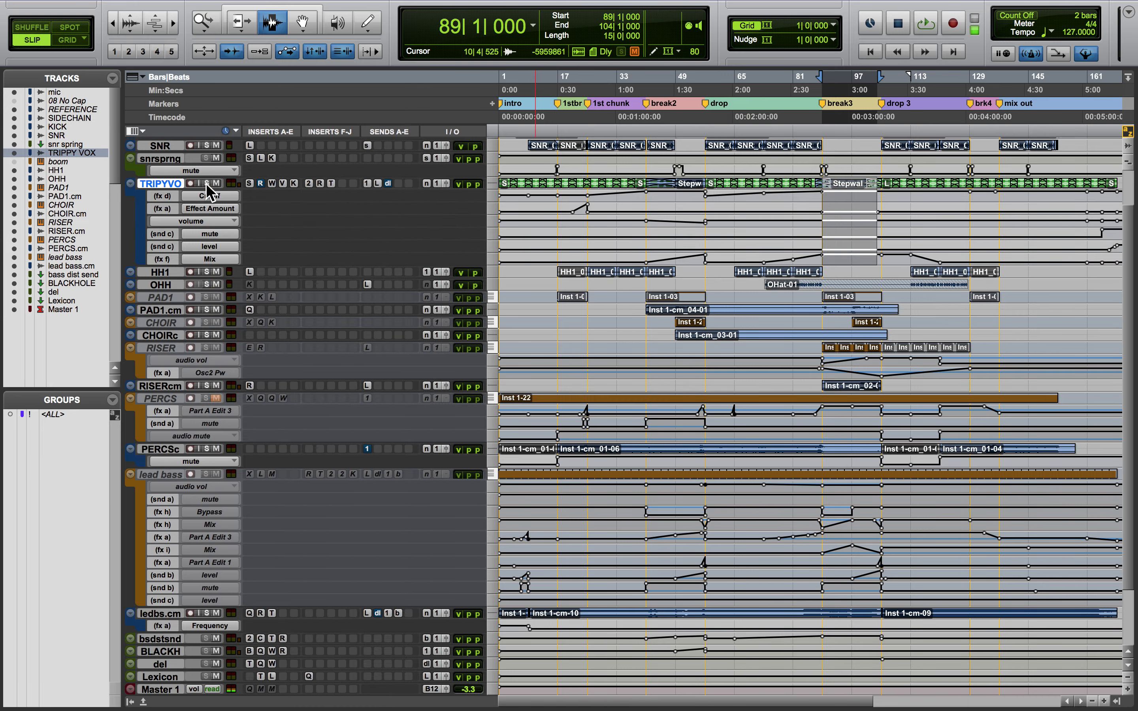
scroll(663, 414, up, 3)
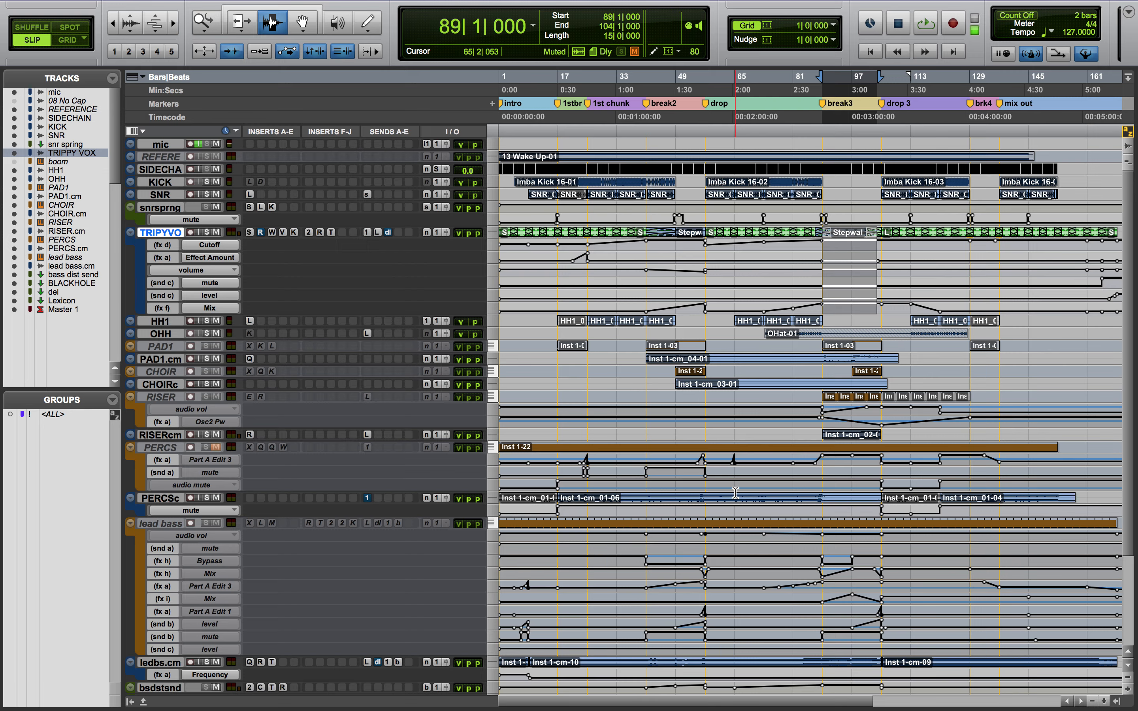
- Enlarge the PERCS.cm track to inspect its clips across the arrangement
scroll(748, 447, down, 3)
scroll(762, 470, right, 2)
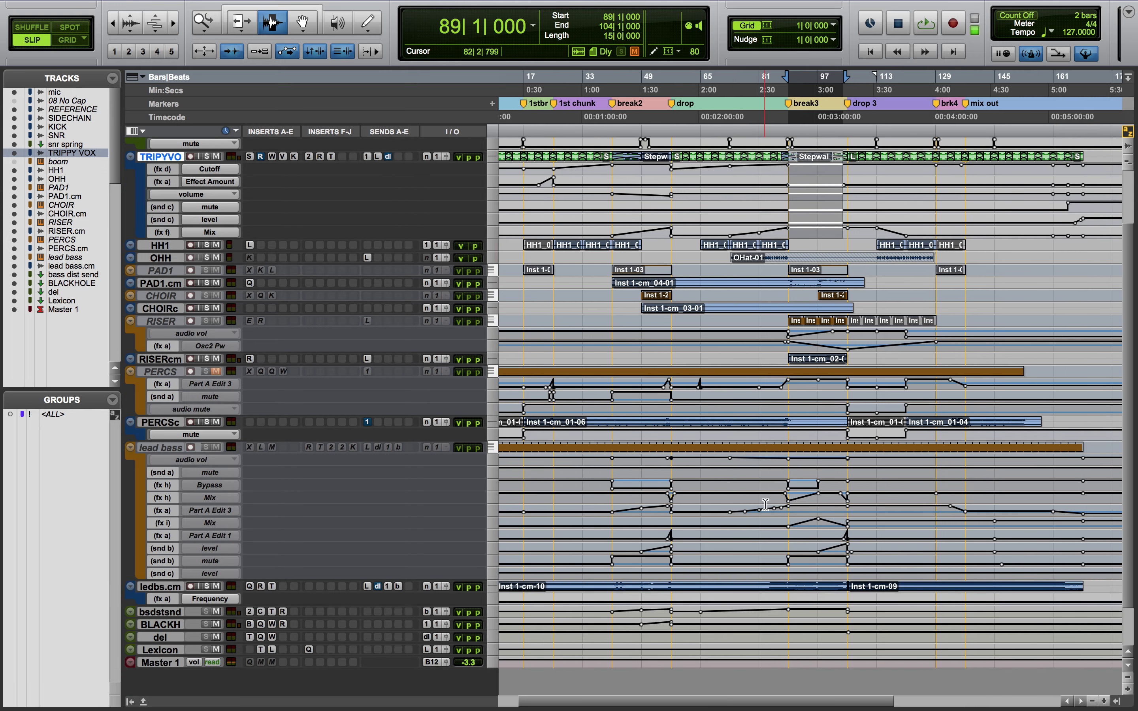
click(490, 423)
click(519, 464)
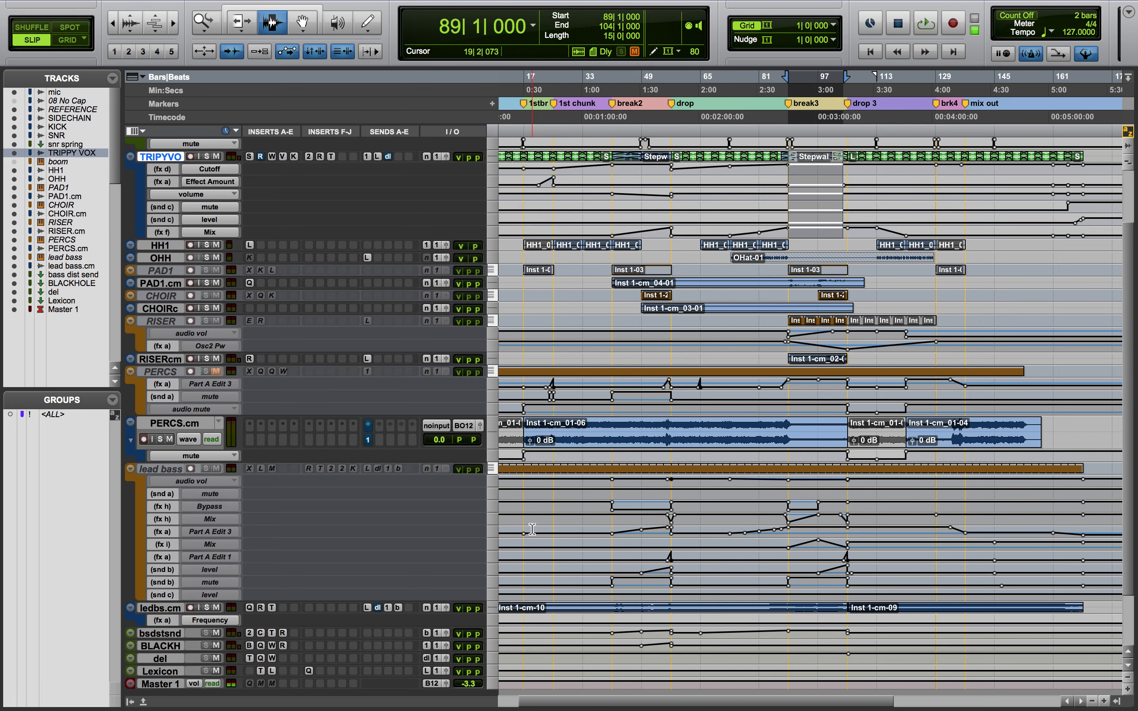
- Mark lead bass's Part A Edit 3 automation over the intro, and follow its lanes to about bar 148 in the mix out
drag(525, 532, 485, 538)
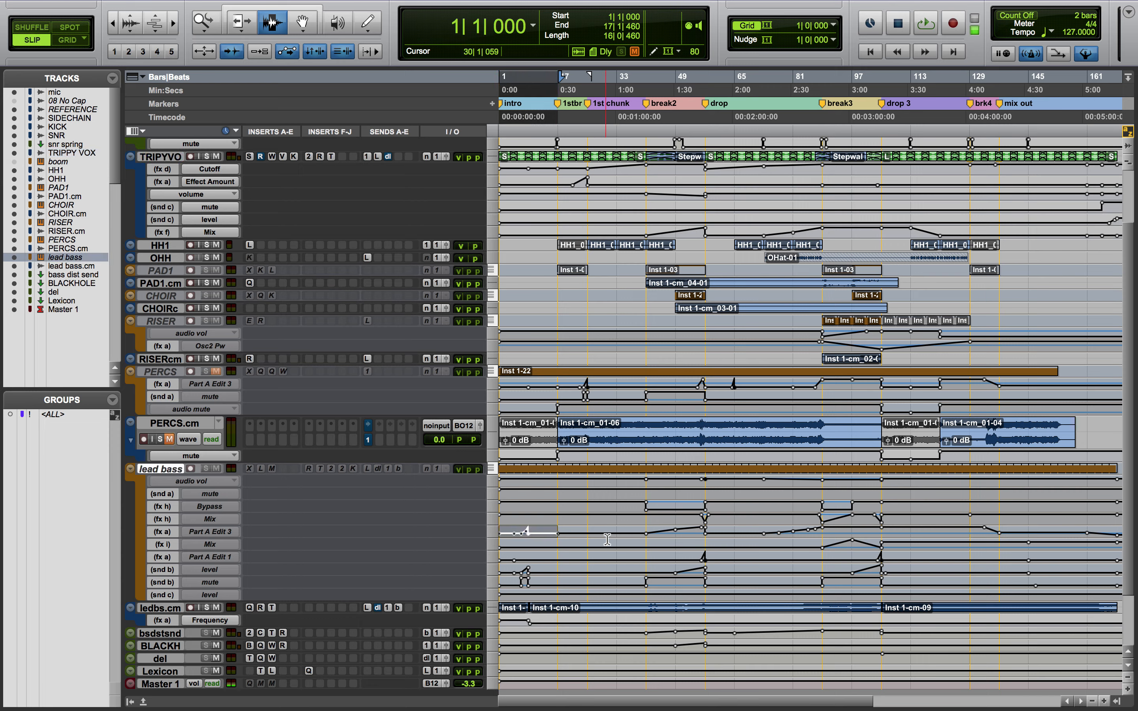
drag(649, 544, 975, 558)
click(1042, 558)
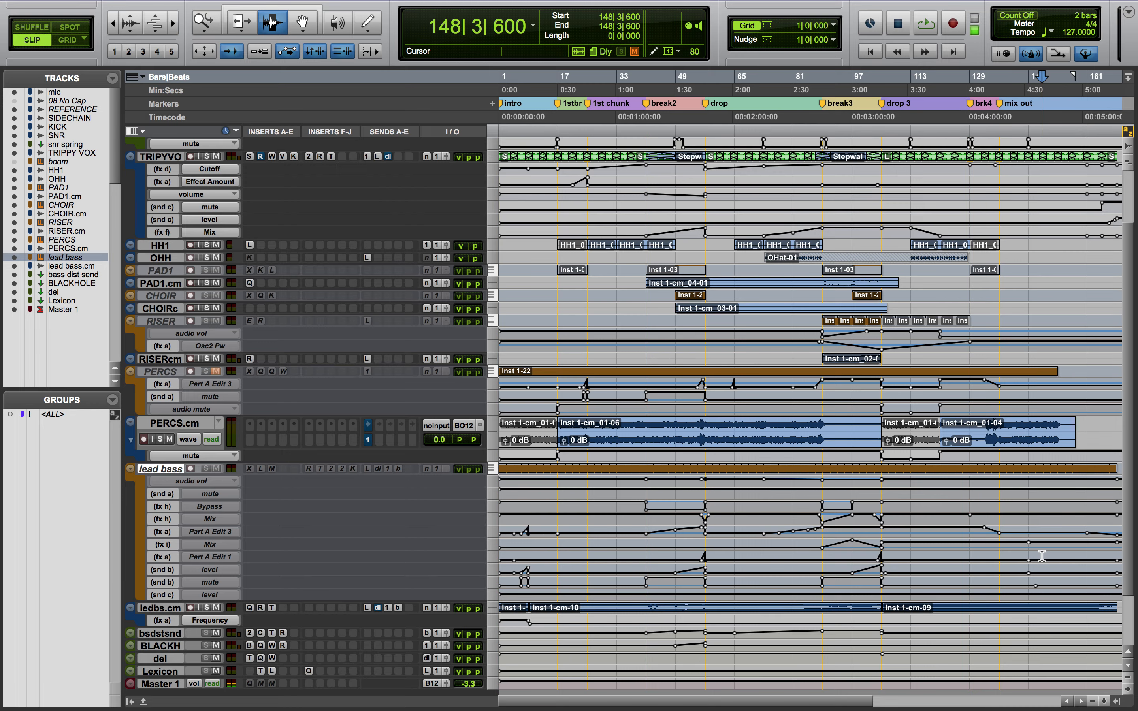
- Review the arrangement's ending in the mix out and return PERCS.cm to micro height
scroll(1048, 560, right, 1)
scroll(1048, 560, left, 1)
scroll(1048, 560, up, 4)
scroll(1048, 560, right, 2)
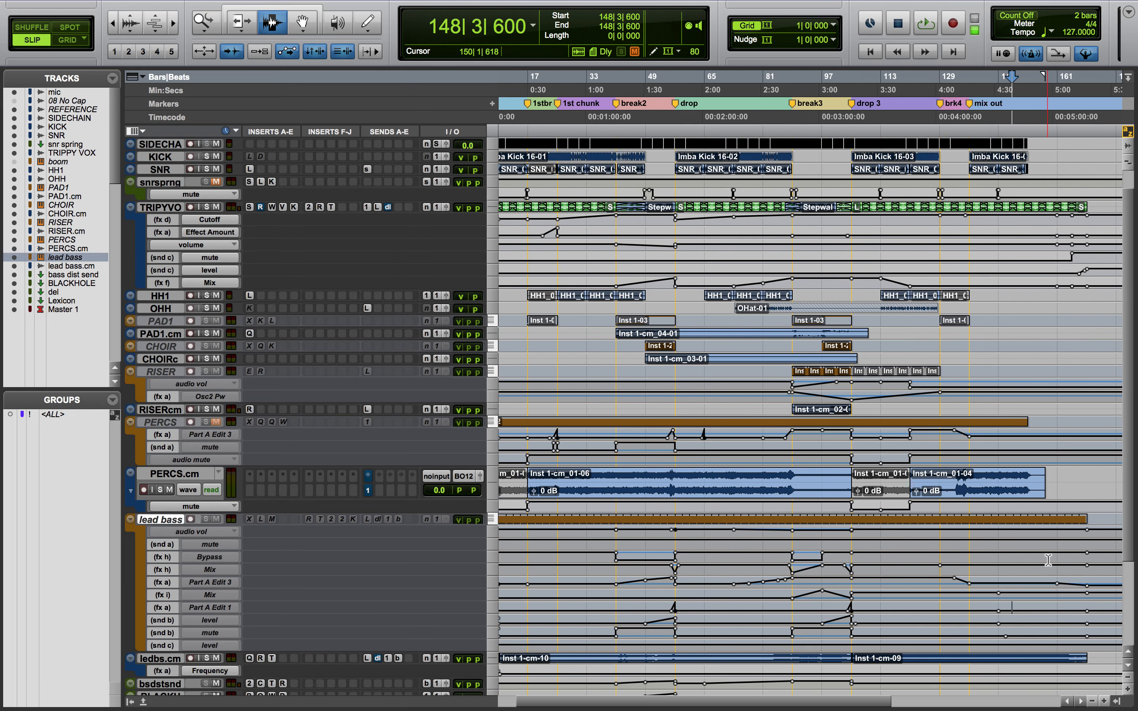
scroll(1049, 560, left, 2)
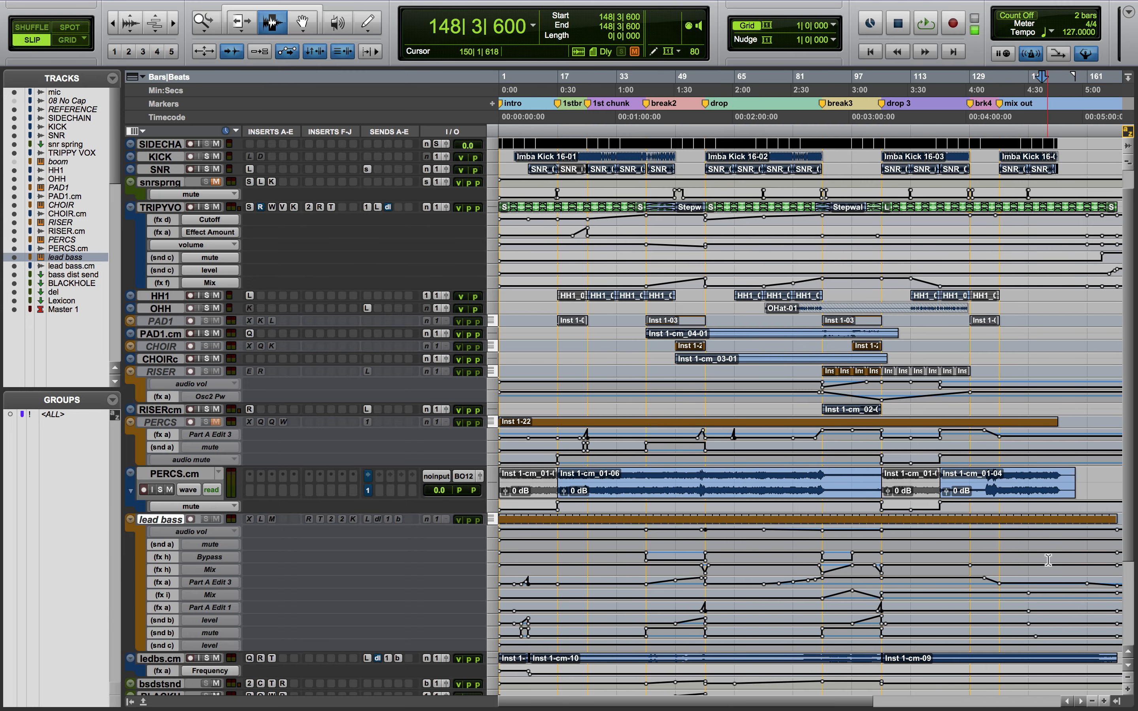
key(ctrl+alt+Down)
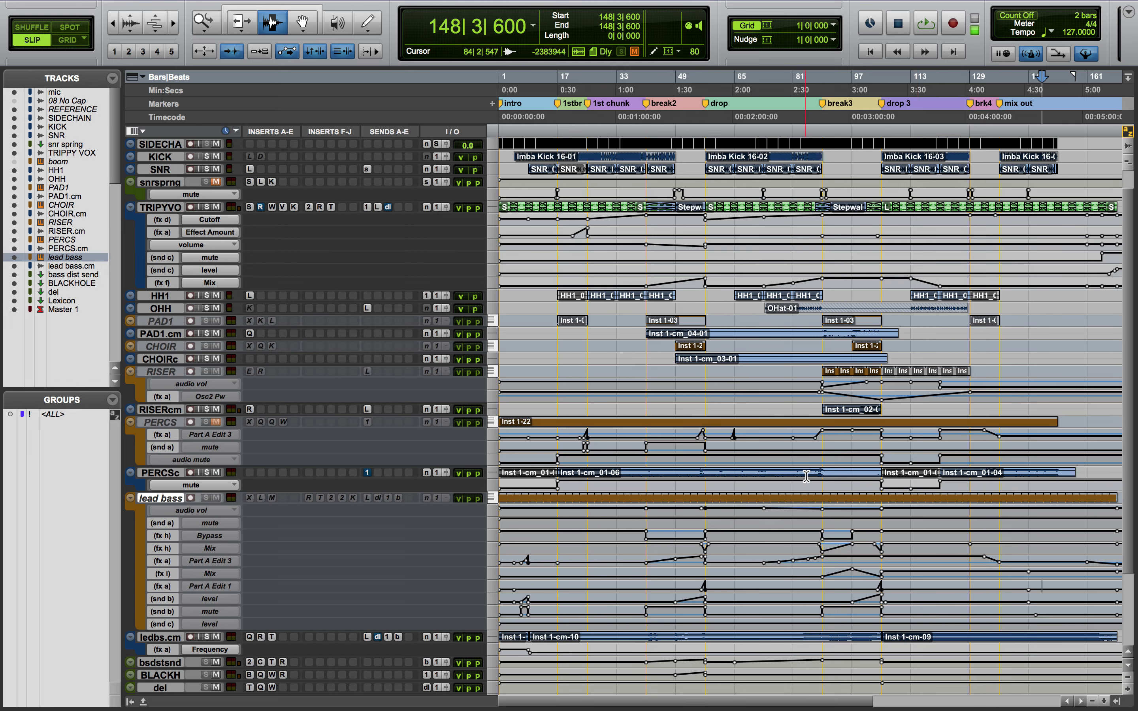
scroll(806, 477, up, 2)
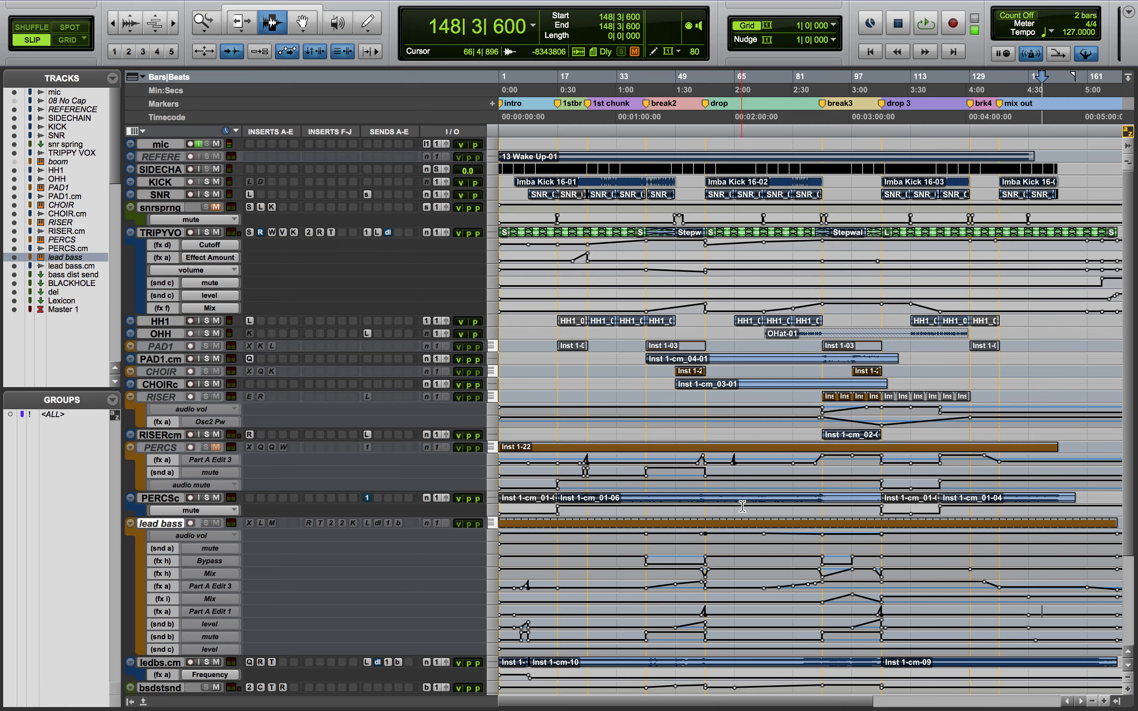
- Enlarge the REFERENCE track to inspect its waveform, and return it to micro height
click(493, 156)
key(Escape)
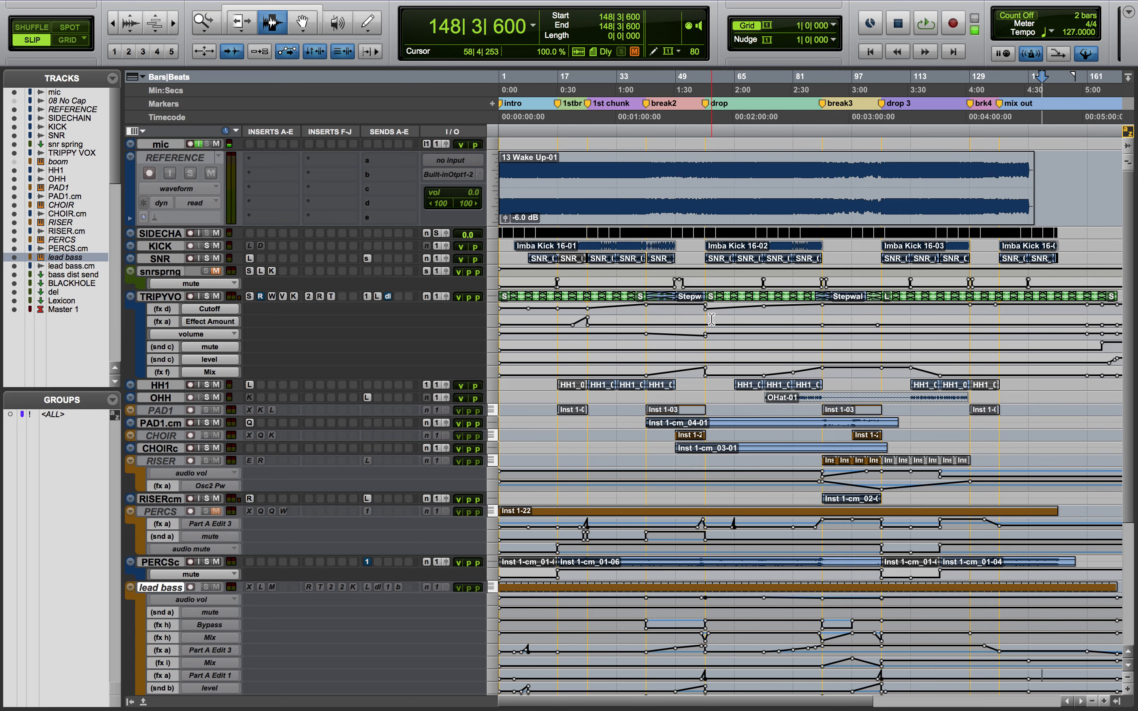
click(495, 198)
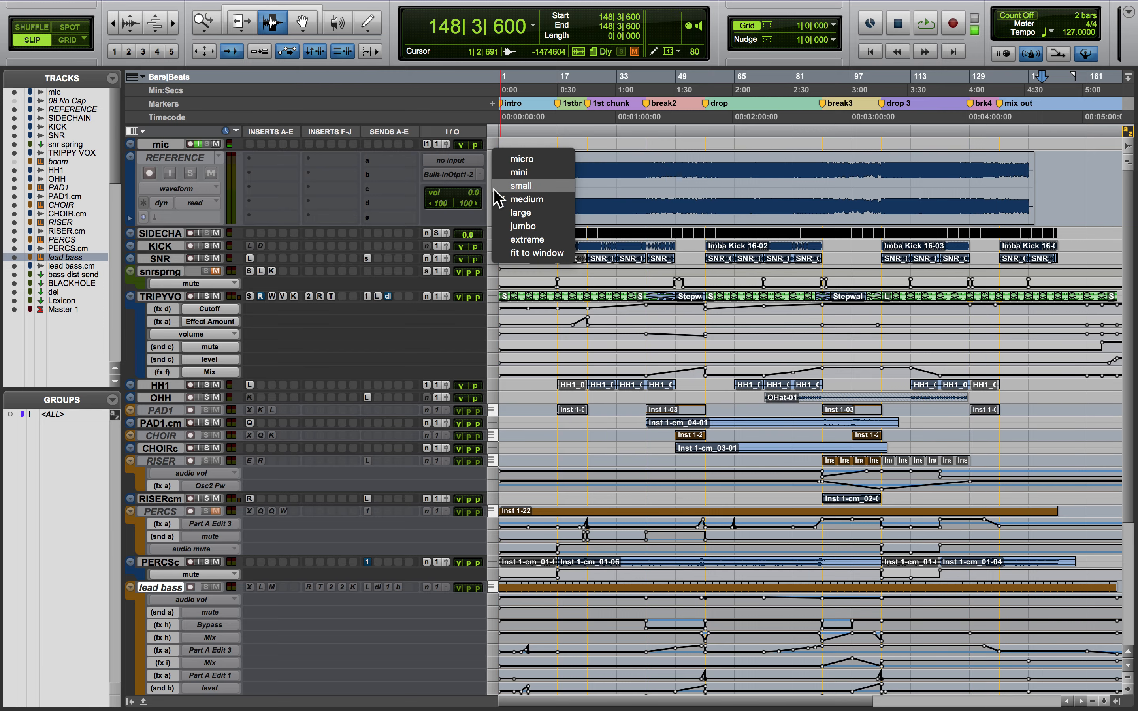
click(499, 176)
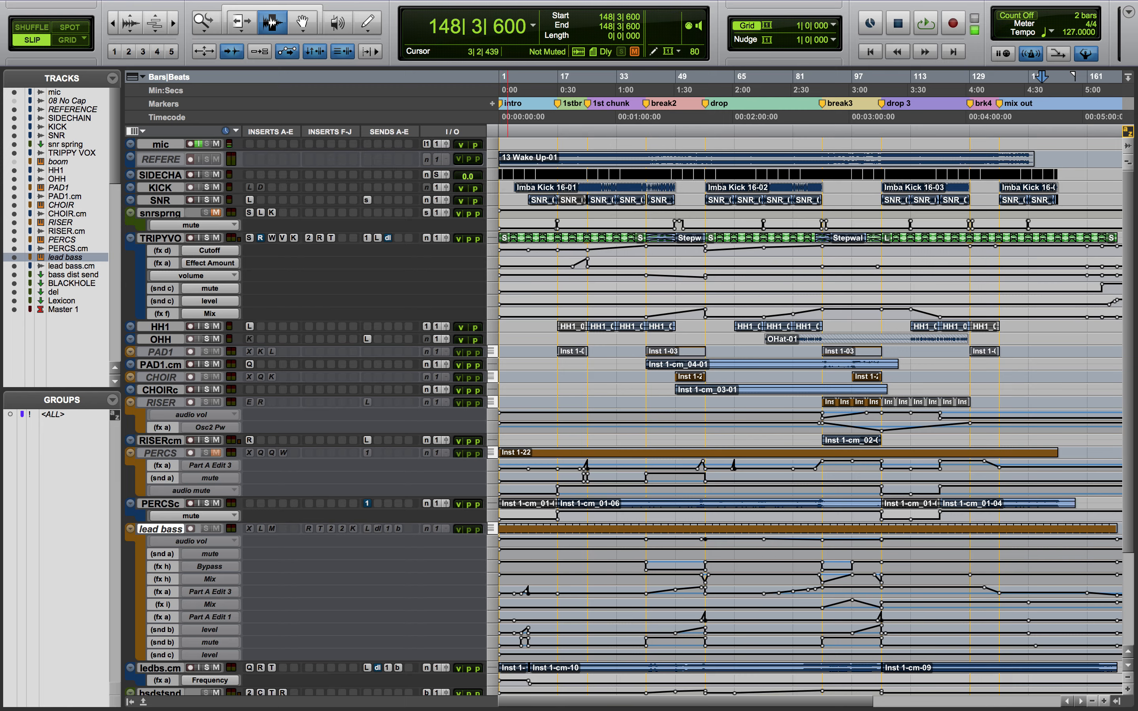
click(493, 159)
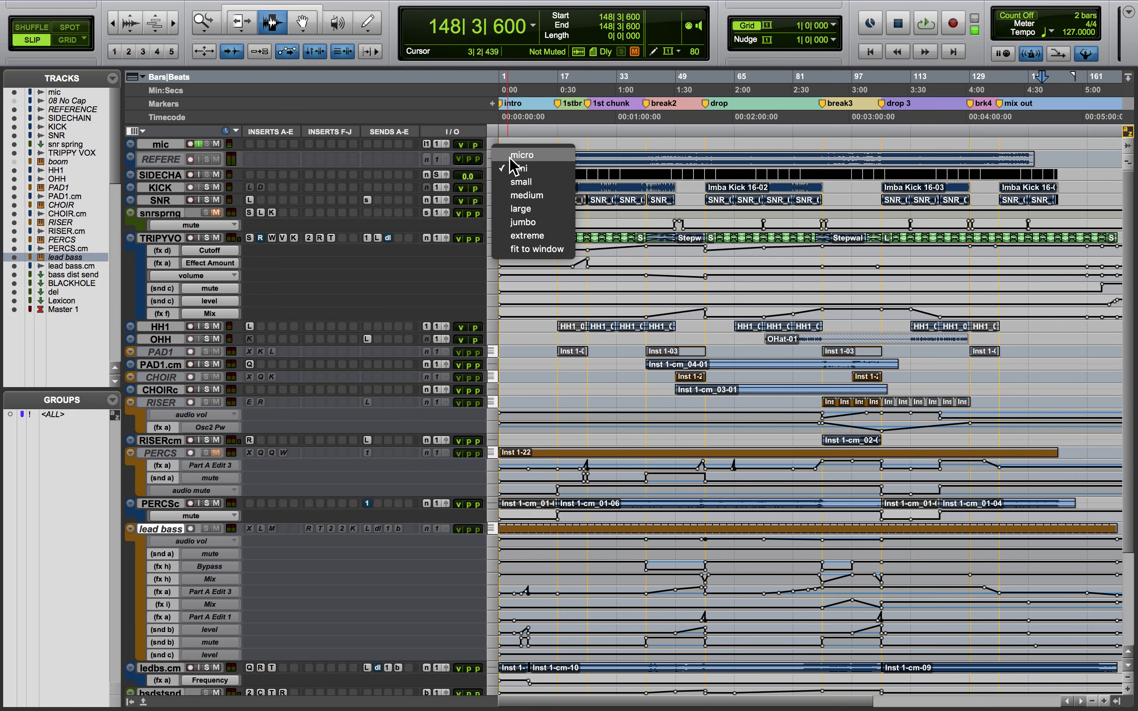
click(513, 161)
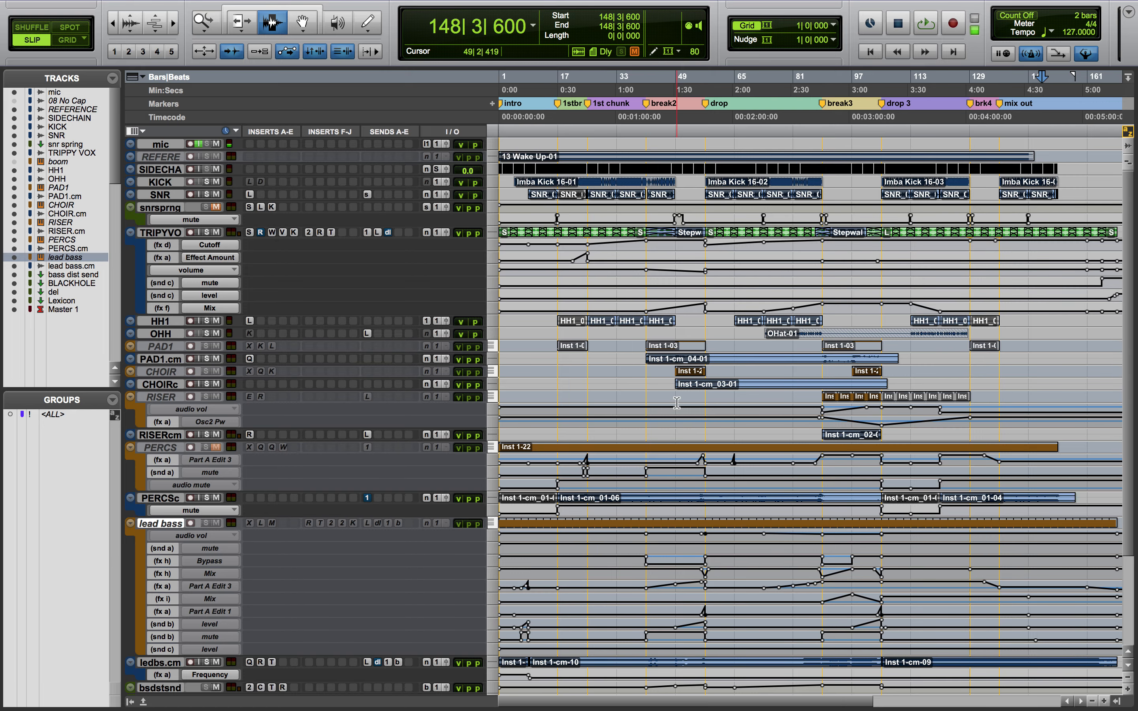
- Examine the full session's clips and automation lanes from the mic track down to Master 1, across intro to mix out
scroll(676, 403, down, 3)
scroll(677, 403, down, 2)
scroll(677, 403, right, 3)
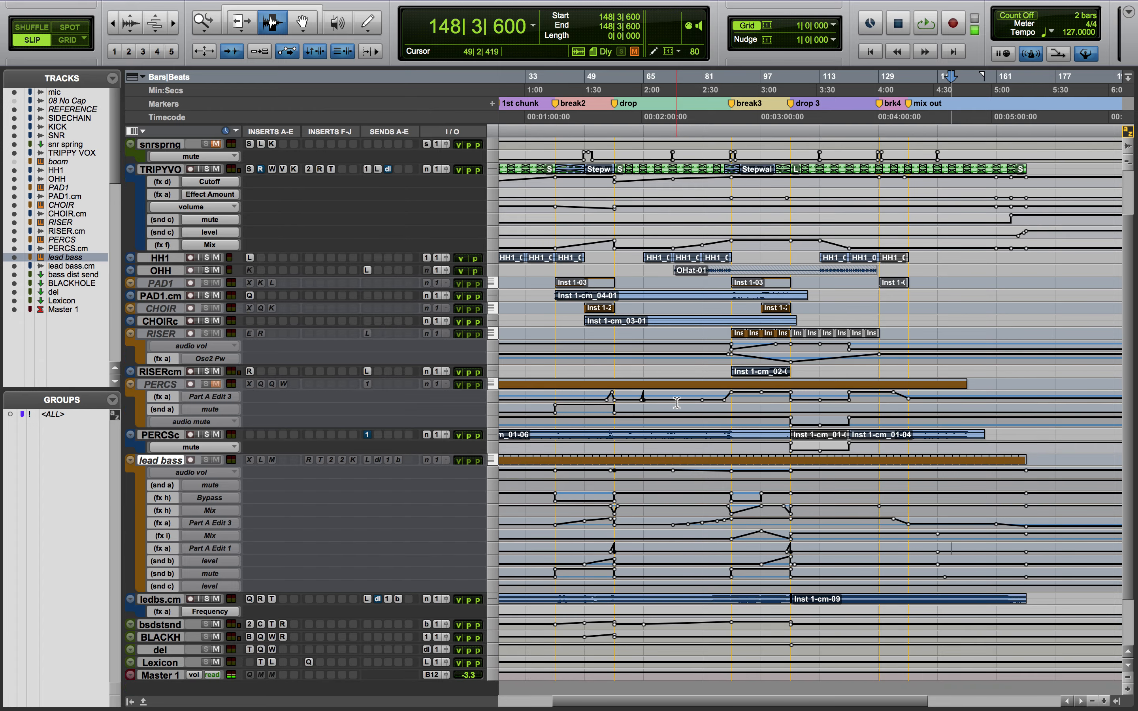
scroll(677, 403, left, 3)
scroll(677, 403, down, 3)
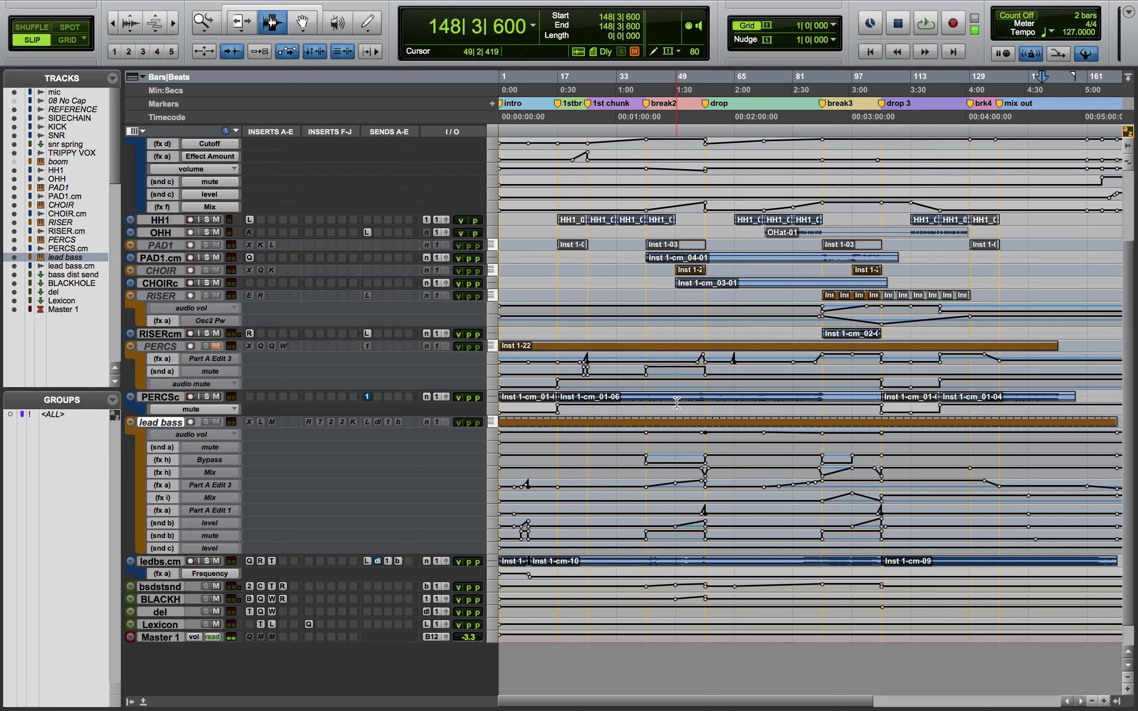
scroll(677, 403, up, 2)
scroll(676, 403, up, 6)
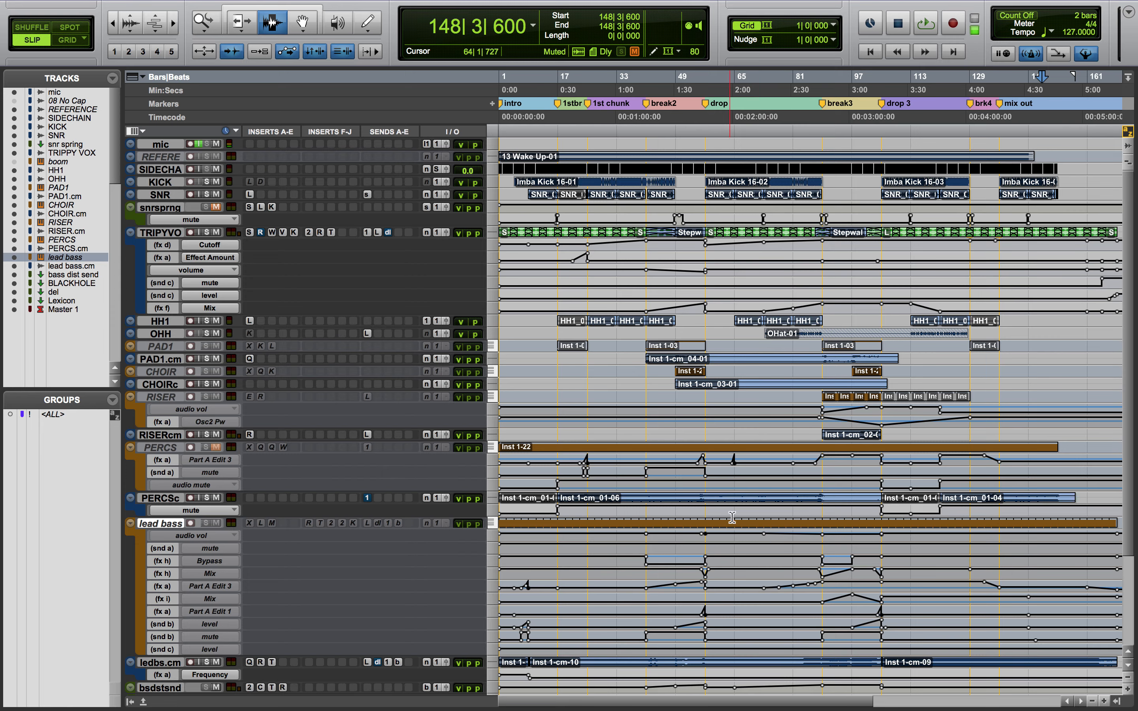
scroll(734, 521, down, 3)
scroll(735, 520, up, 3)
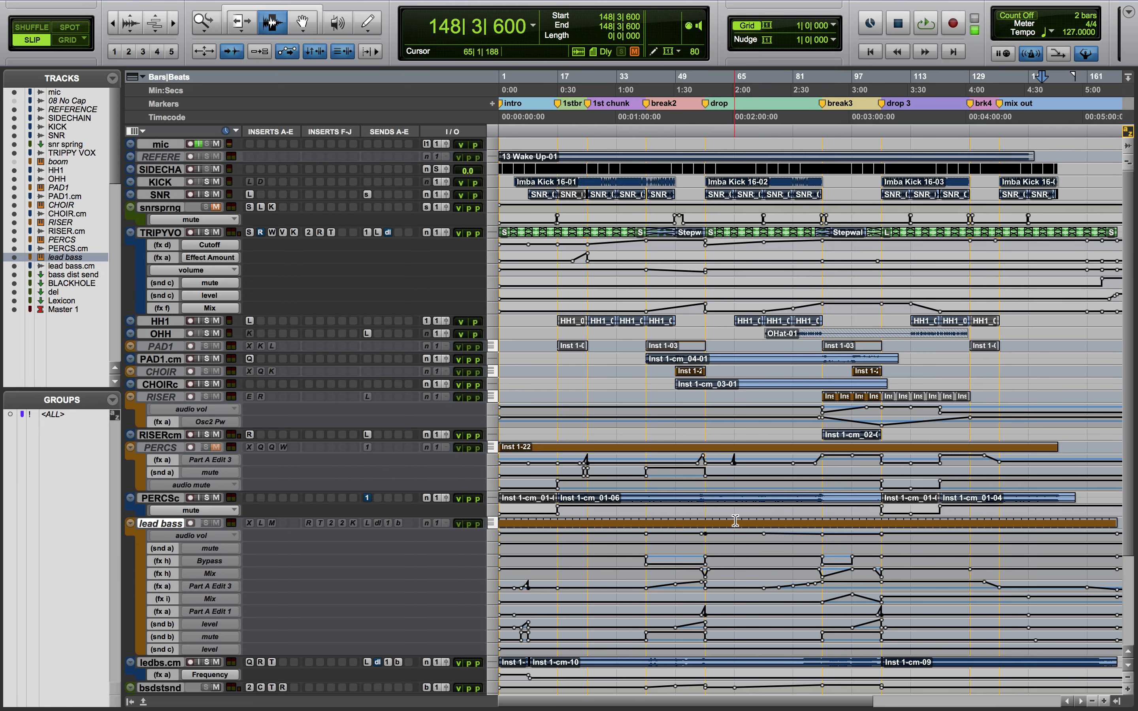